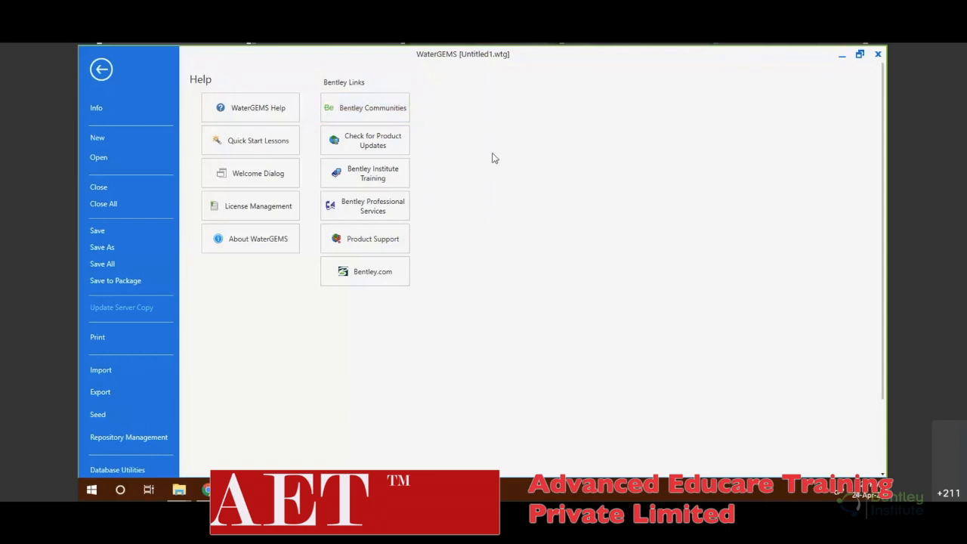
Step: Open the Bentley Communities website in the browser from the WaterGEMS help links
click(103, 70)
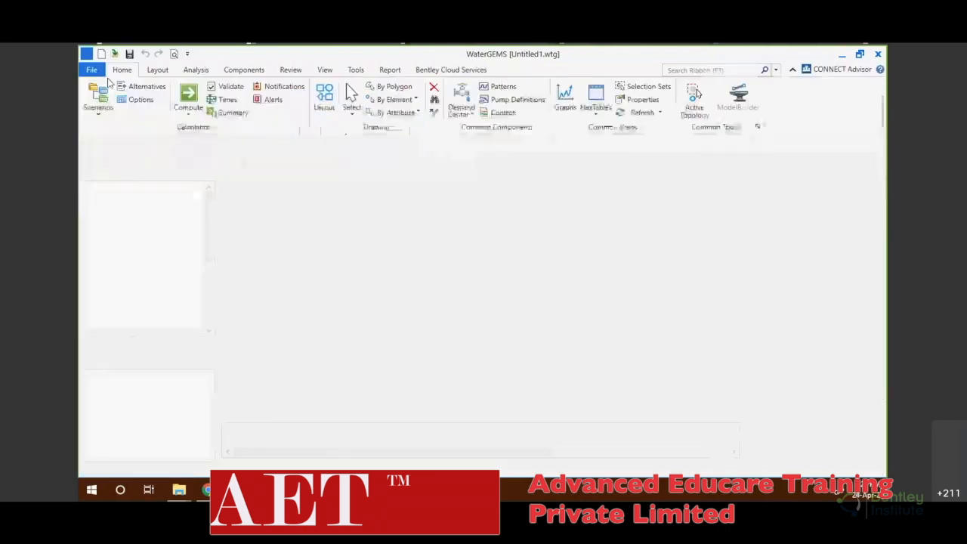
scroll(405, 206, up, 1)
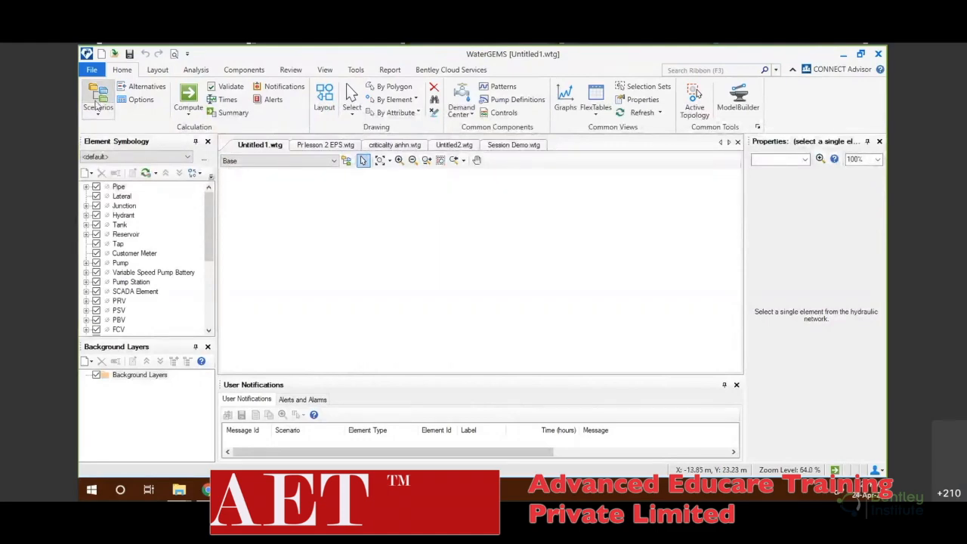
click(91, 70)
scroll(106, 227, down, 5)
click(127, 266)
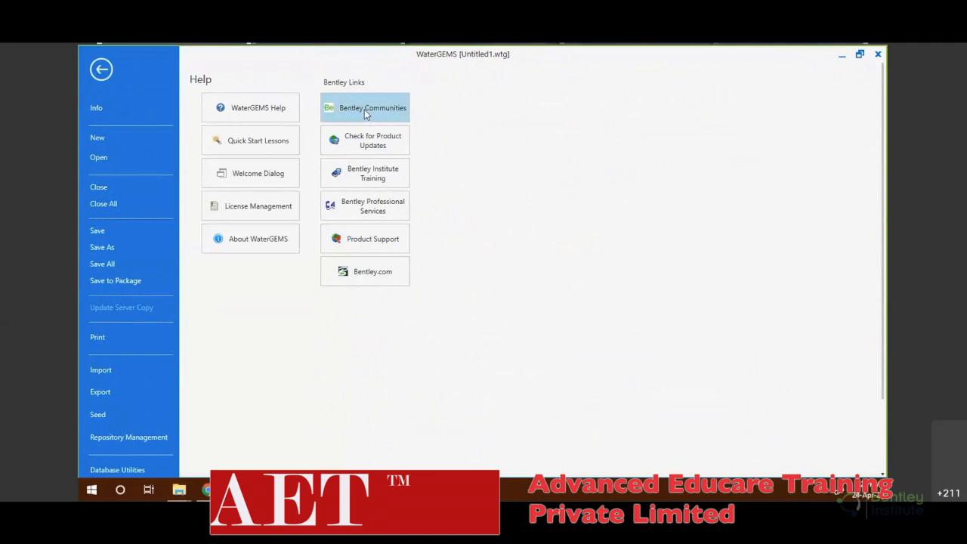
click(366, 110)
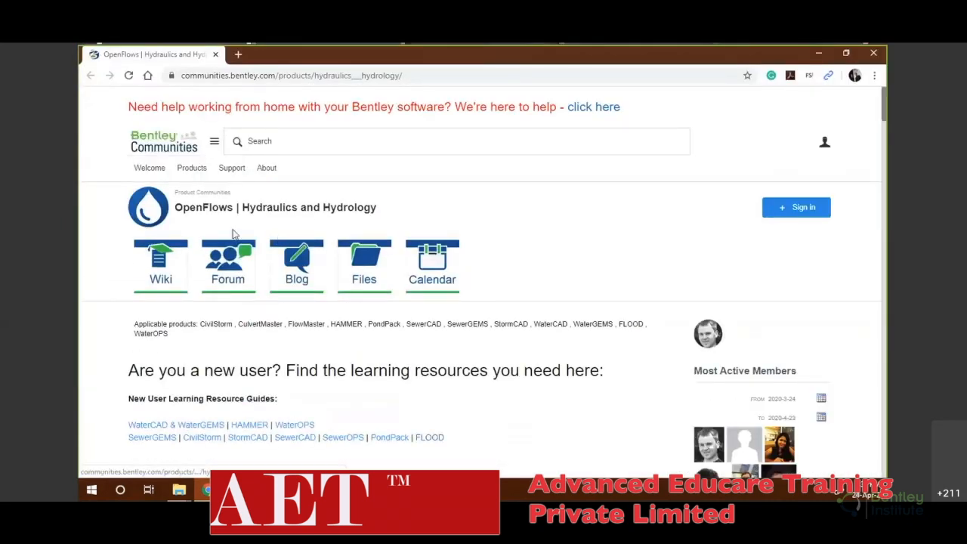
Step: Examine the OpenFlows | Hydraulics and Hydrology community page, including its April 2020 calendar of training and events
triple_click(188, 213)
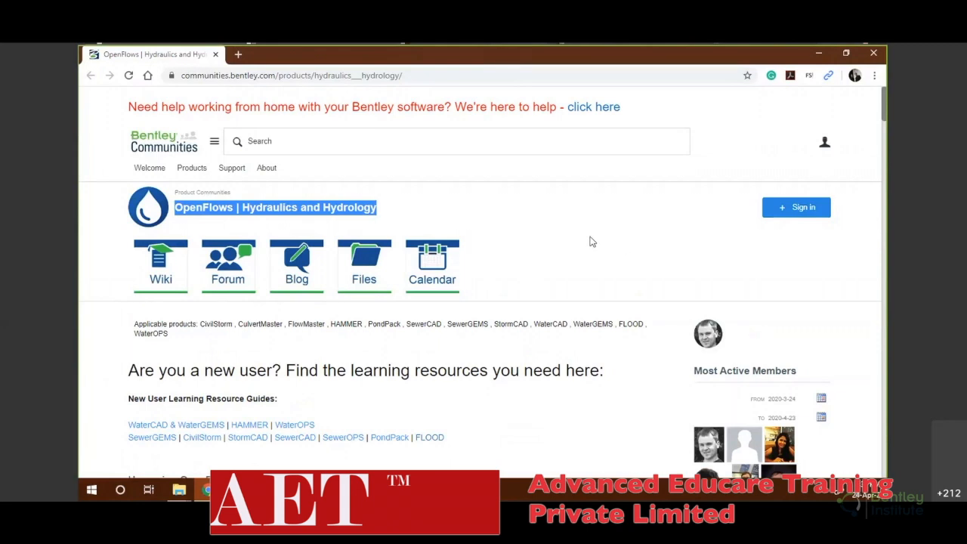
click(632, 282)
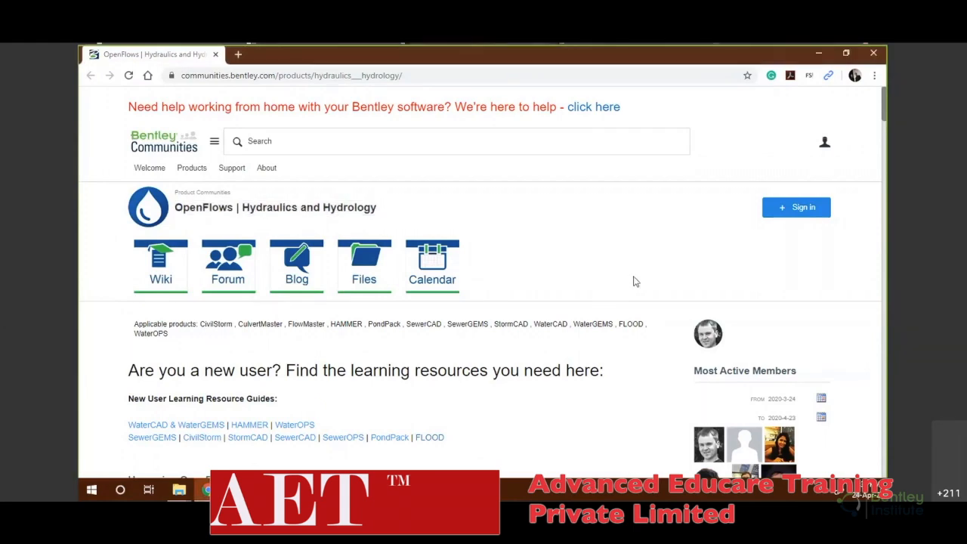
scroll(632, 281, down, 4)
scroll(477, 264, up, 4)
scroll(579, 240, down, 5)
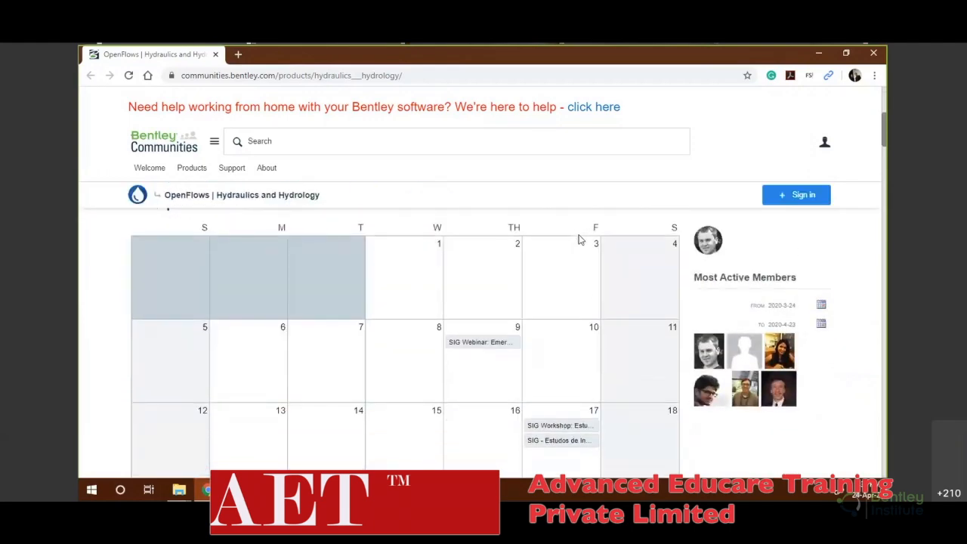
ctrl+scroll(578, 239, down, 4)
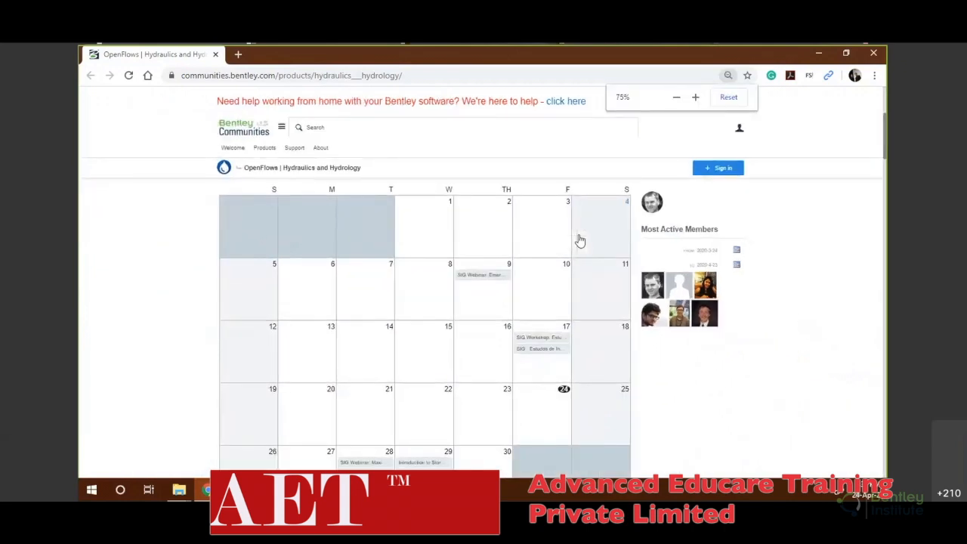
scroll(582, 253, down, 1)
scroll(581, 253, up, 3)
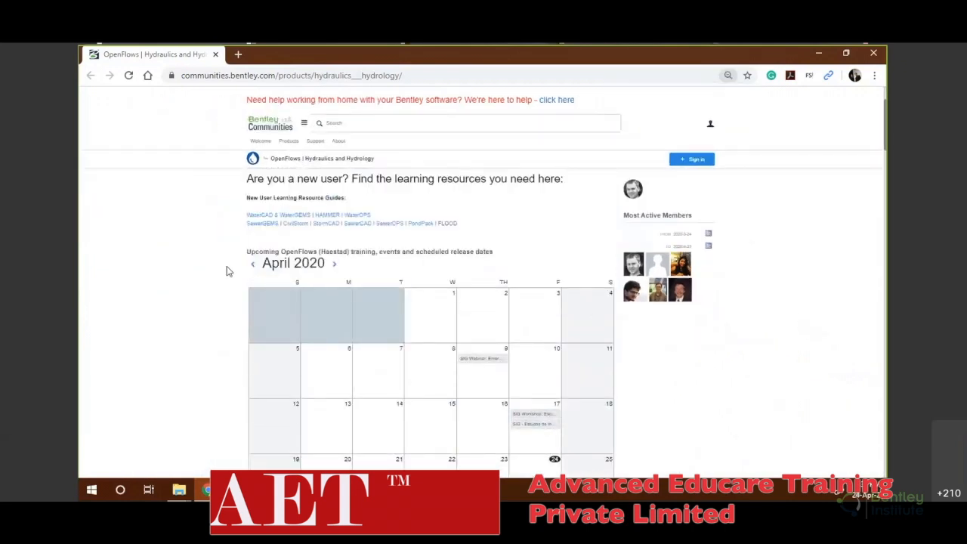
scroll(429, 285, down, 2)
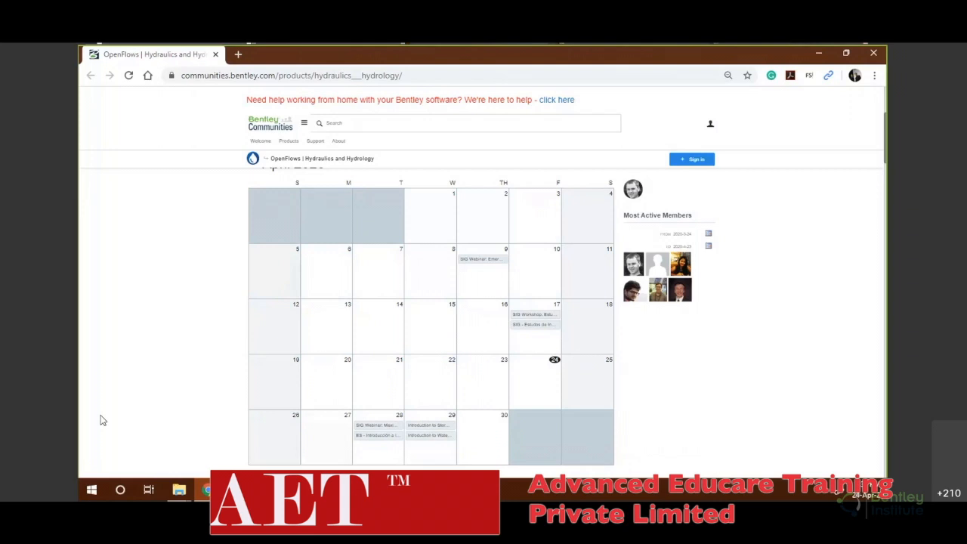
Step: Open the SIG Webinar event scheduled for April 28 in the calendar and view its page at 100% zoom
click(373, 449)
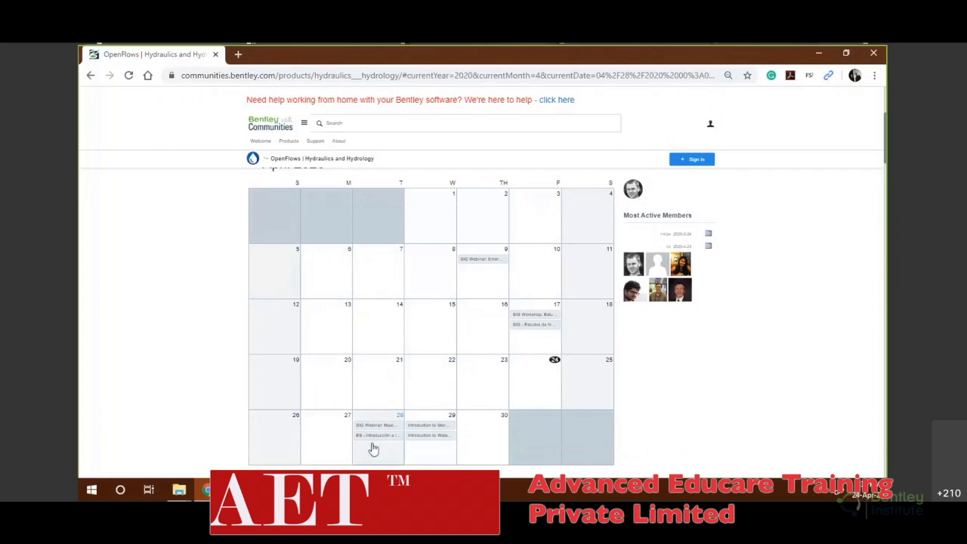
click(380, 429)
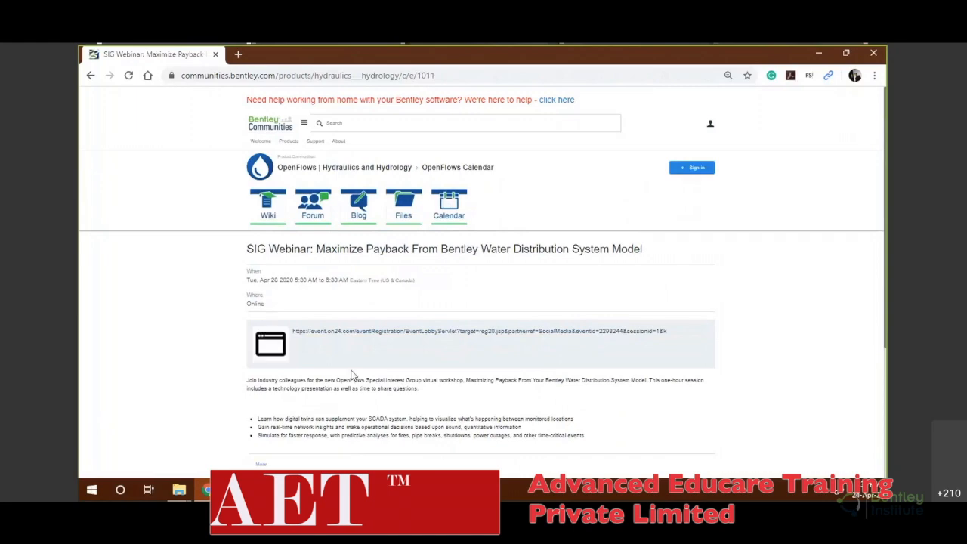
key(ctrl+plus)
key(ctrl+plus)
key(ctrl+plus)
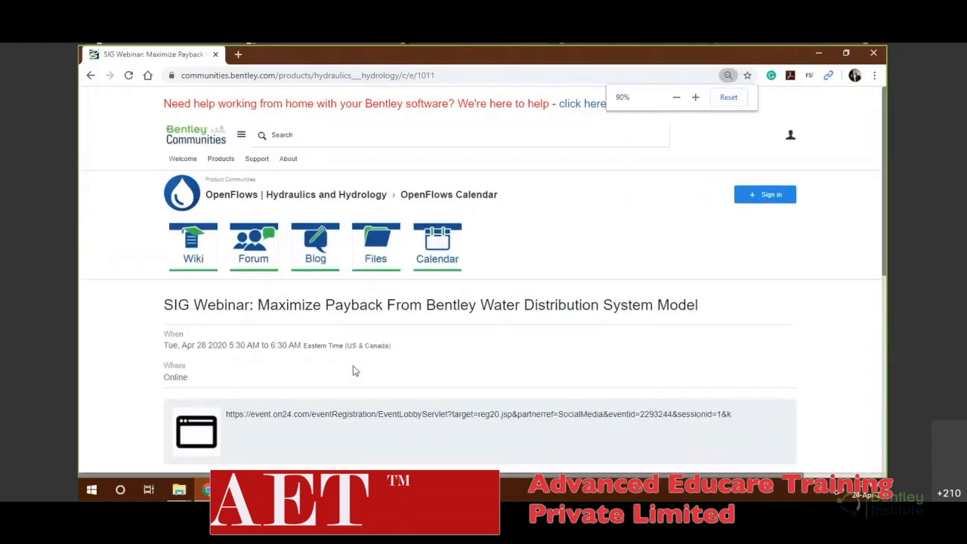
key(ctrl+plus)
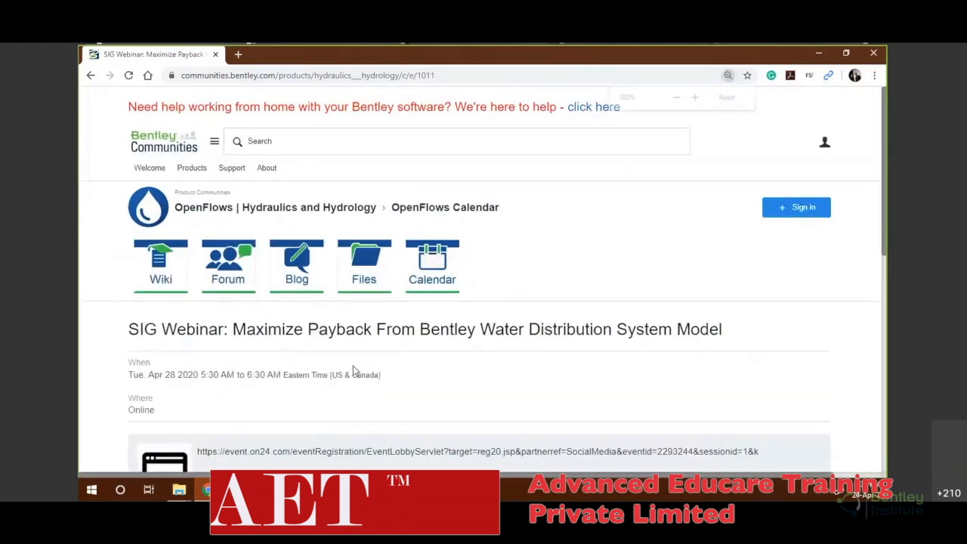
scroll(353, 371, down, 3)
scroll(355, 363, up, 3)
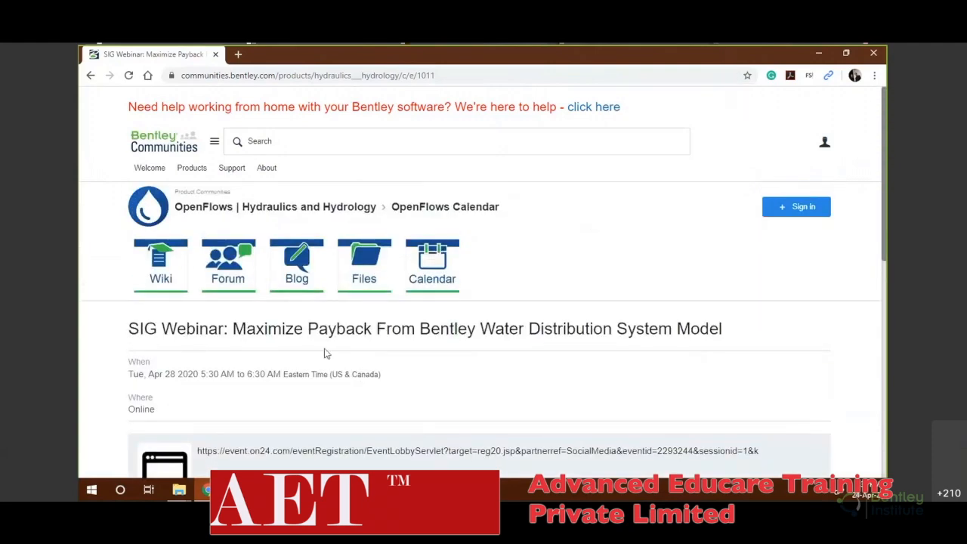
Step: Highlight the webinar's title and its date and time on the event page, then clear the selection
drag(129, 333, 392, 366)
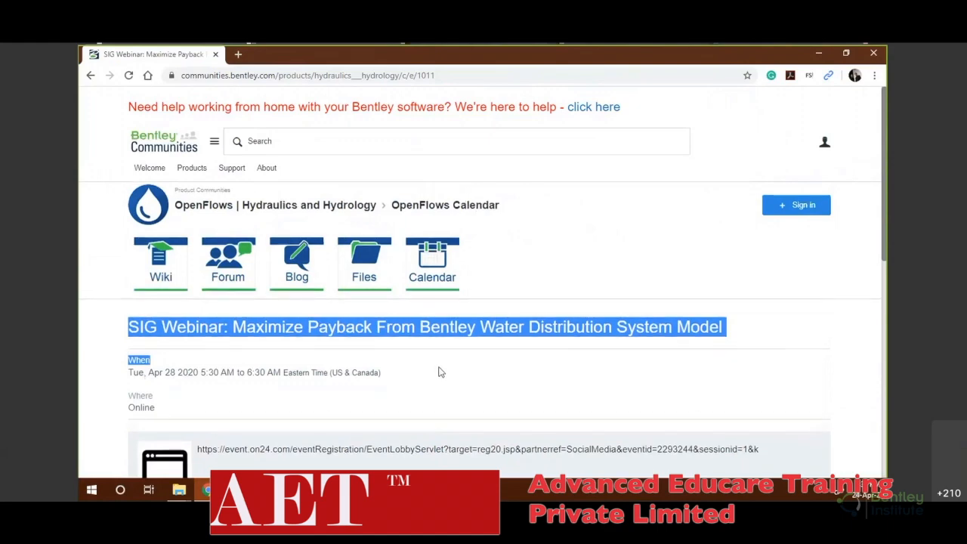
scroll(439, 370, down, 2)
drag(125, 276, 351, 292)
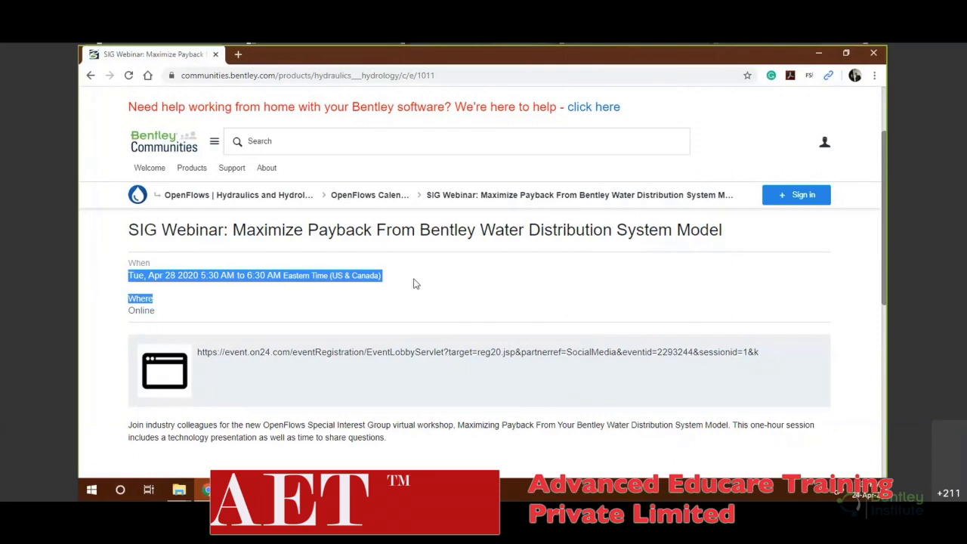
click(414, 303)
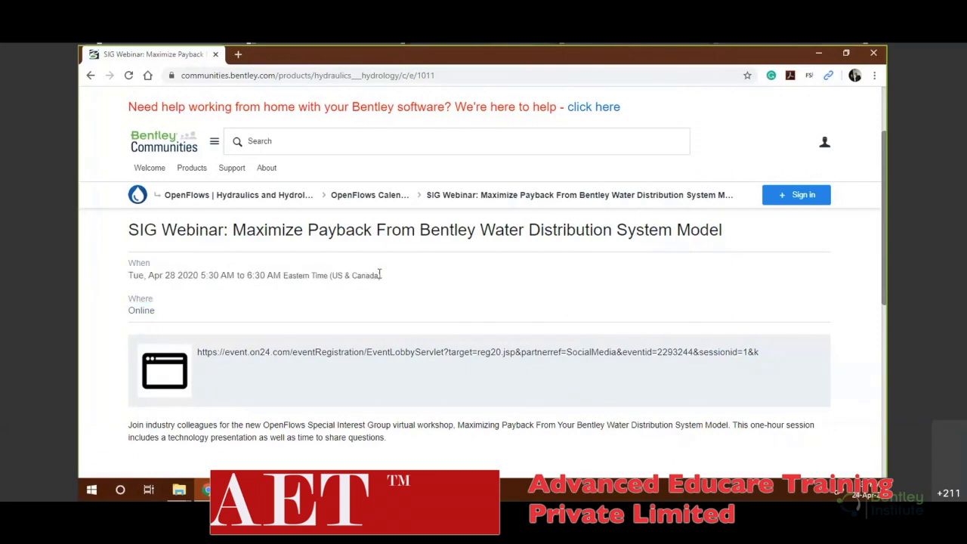
drag(381, 275, 133, 278)
click(296, 312)
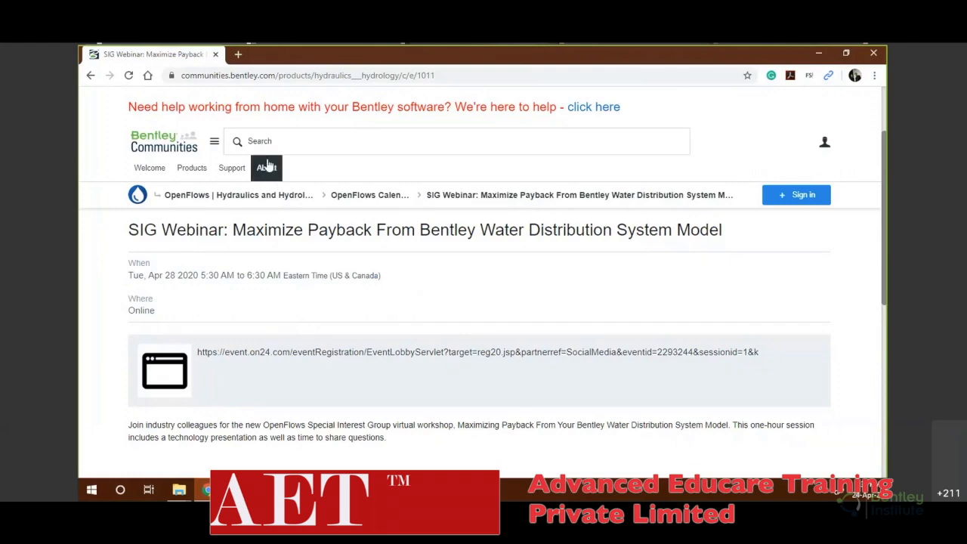
Step: Return to the OpenFlows community page and review its most active members and the upcoming events calendar
click(92, 76)
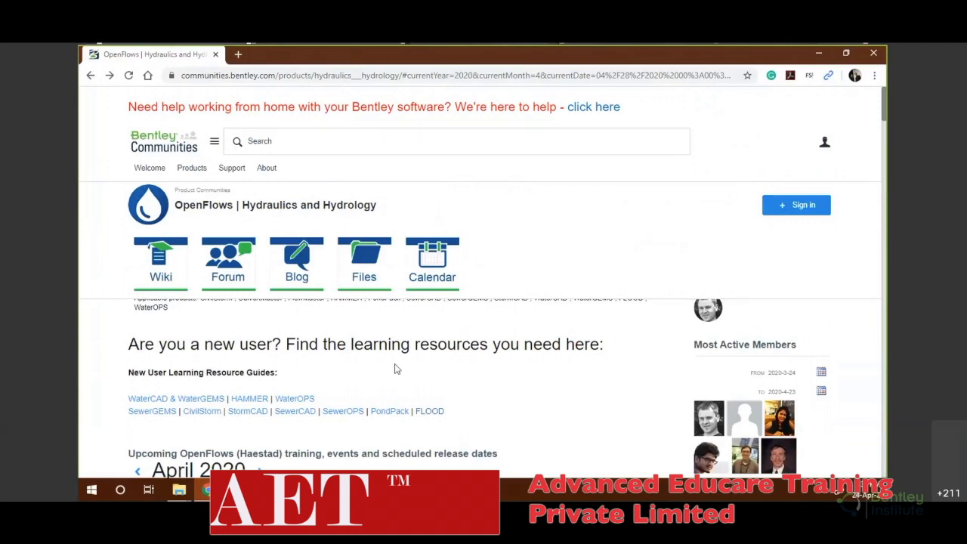
scroll(395, 368, down, 3)
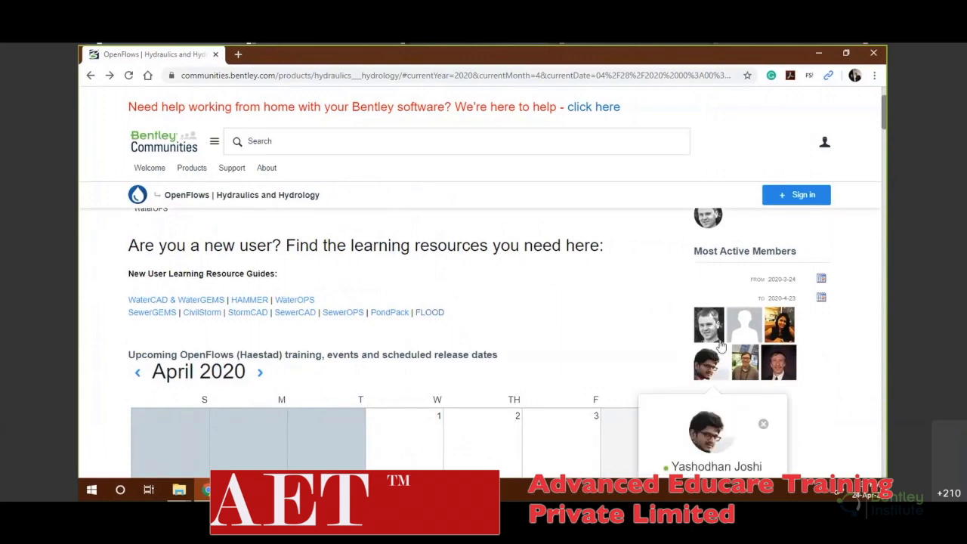
mouse_move(716, 338)
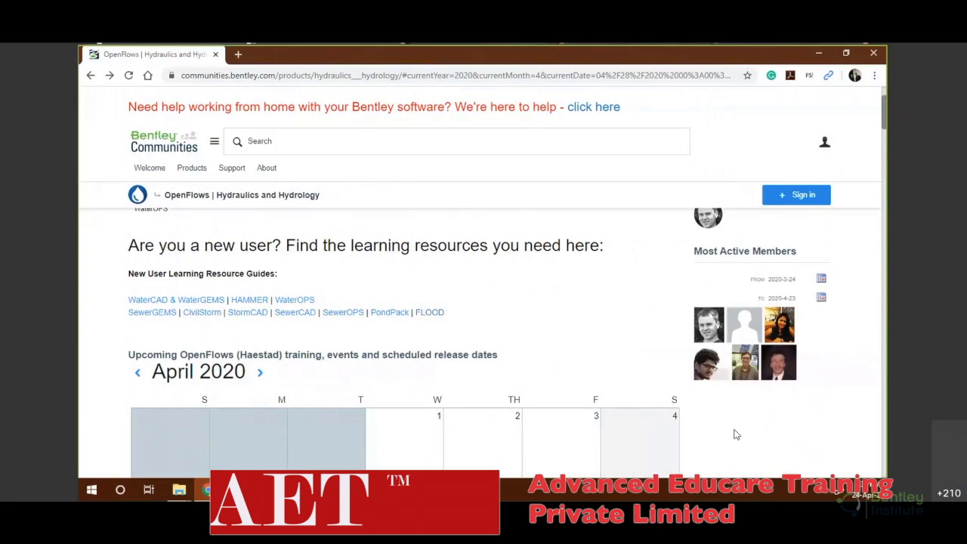
scroll(640, 356, down, 1)
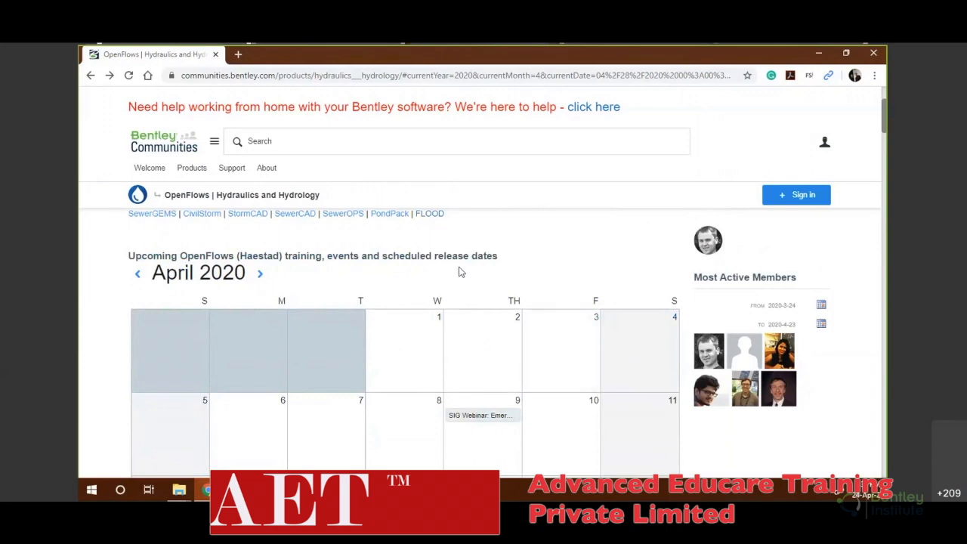
scroll(460, 272, up, 2)
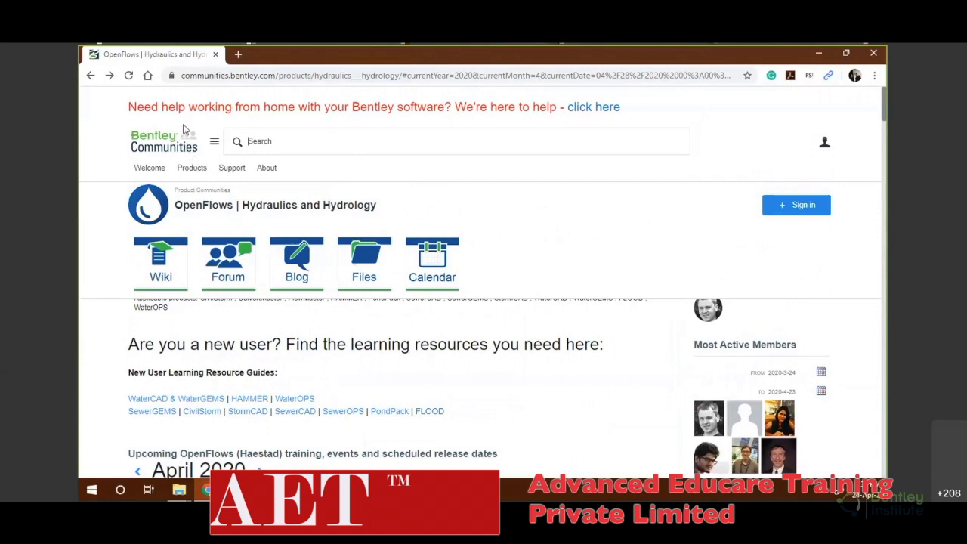
Step: Go to the Bentley Communities home page and bring the topic or product community selector into view
click(180, 151)
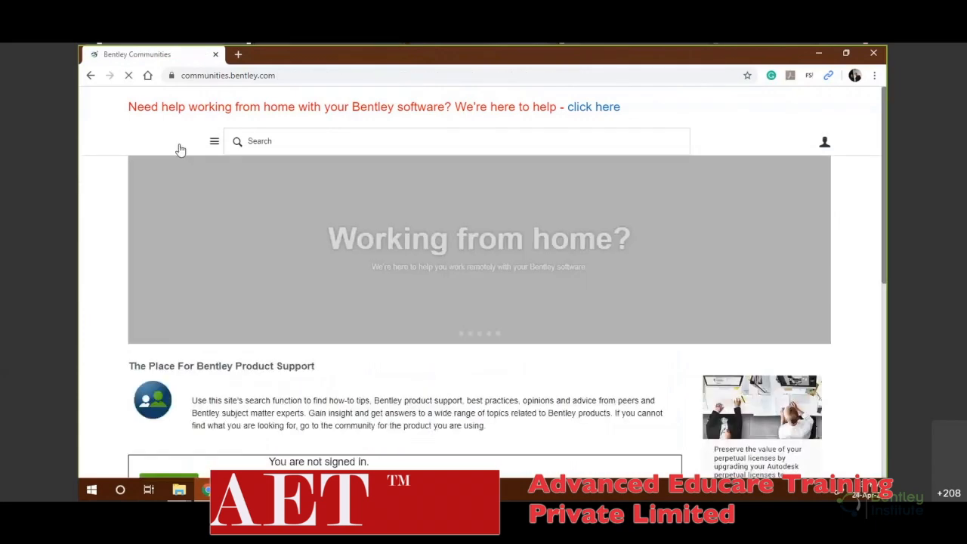
scroll(94, 247, down, 3)
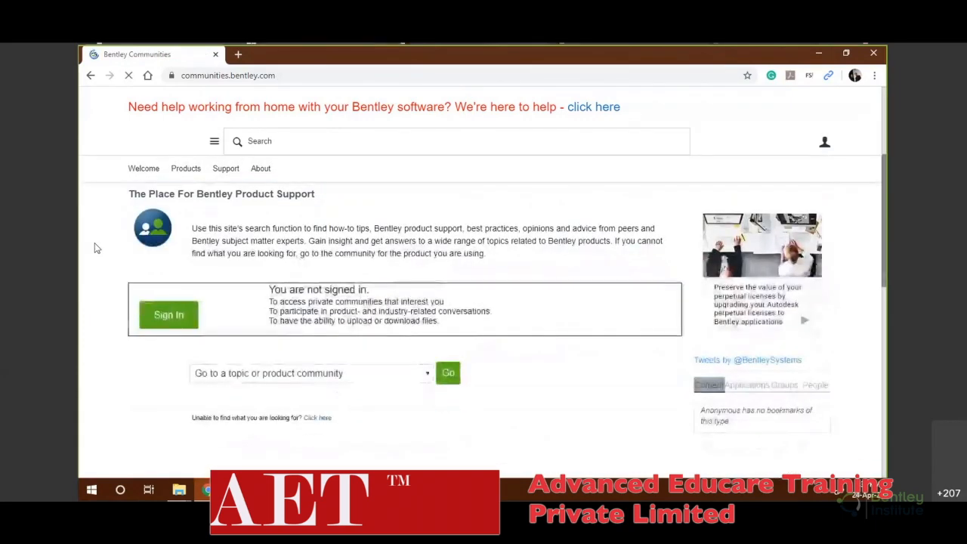
scroll(94, 248, down, 1)
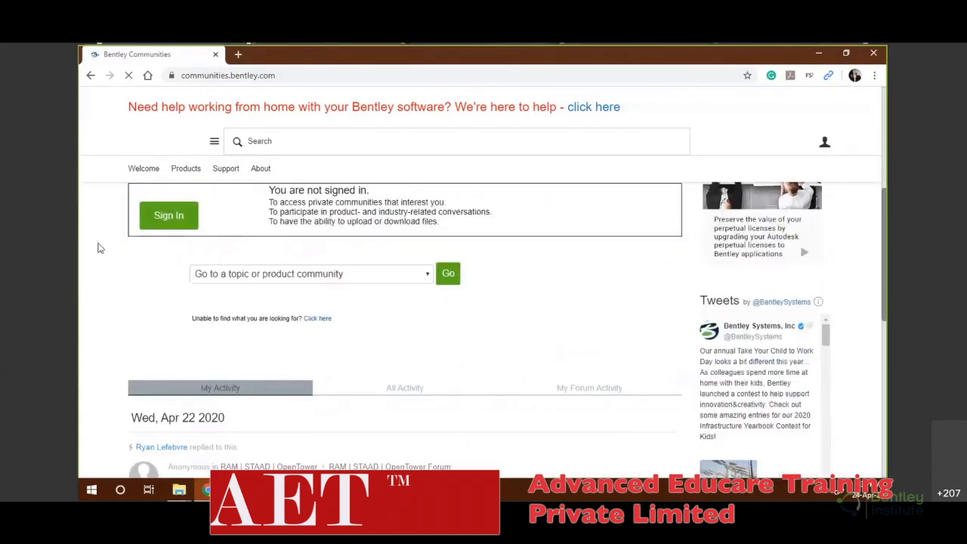
Step: Examine the full list of topic and product communities, from Licensing and Activation through Utilities Network Analysis and Design
click(391, 278)
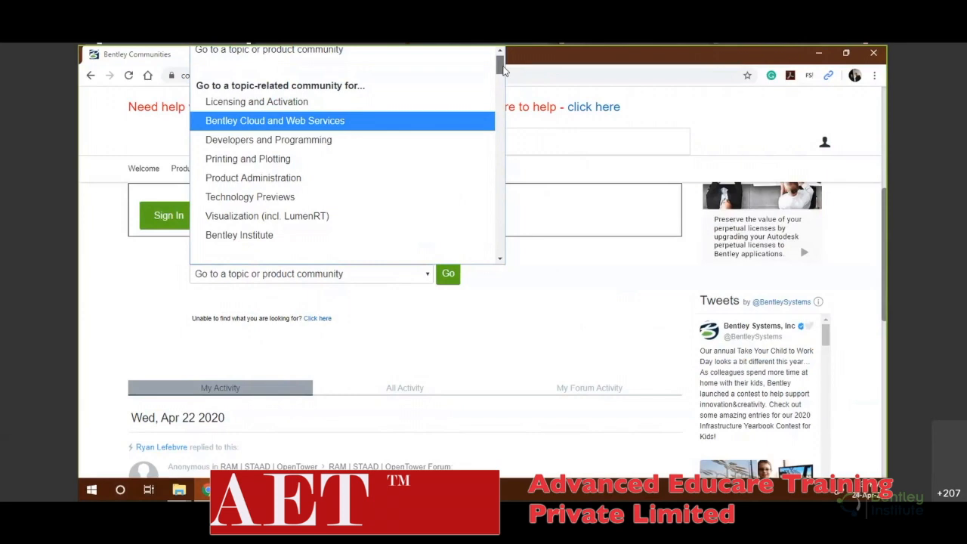
drag(503, 69, 504, 100)
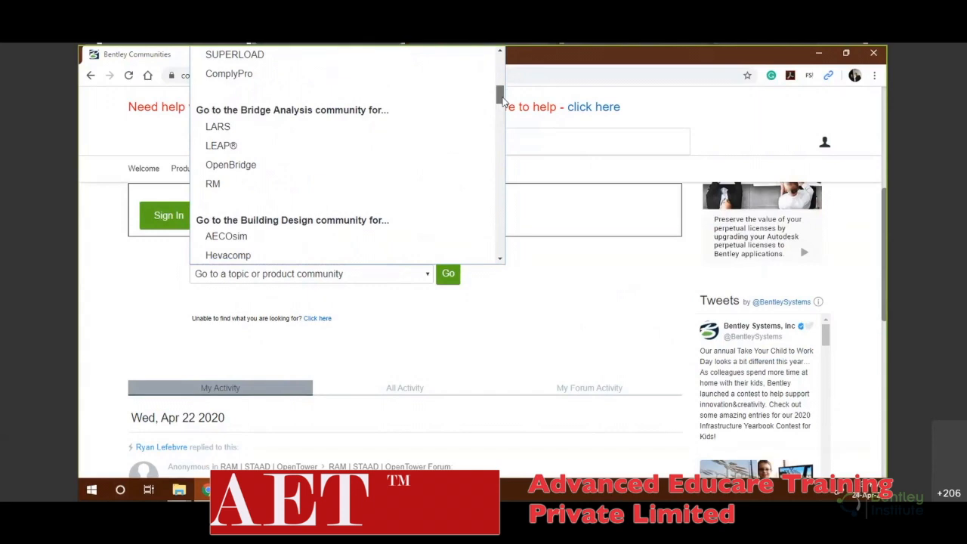
drag(502, 99, 505, 111)
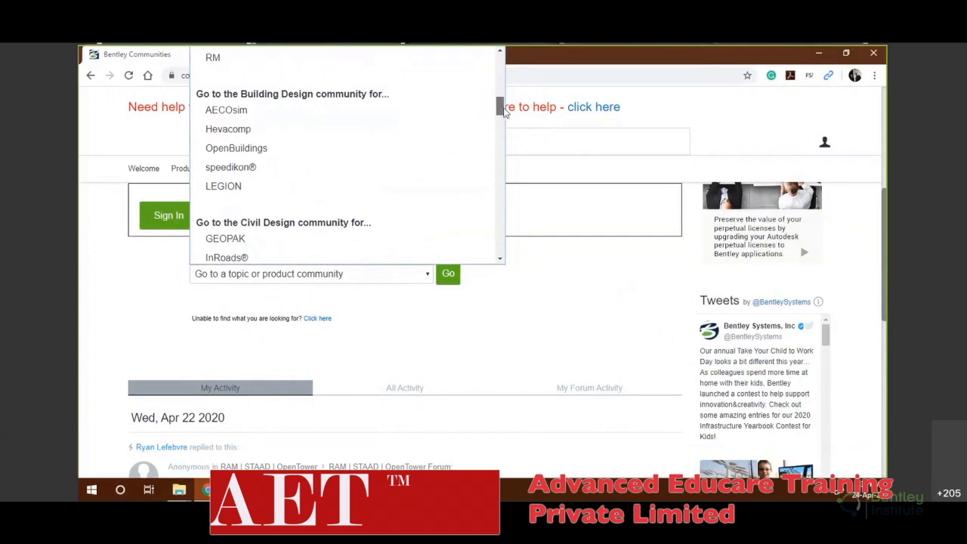
drag(505, 111, 508, 143)
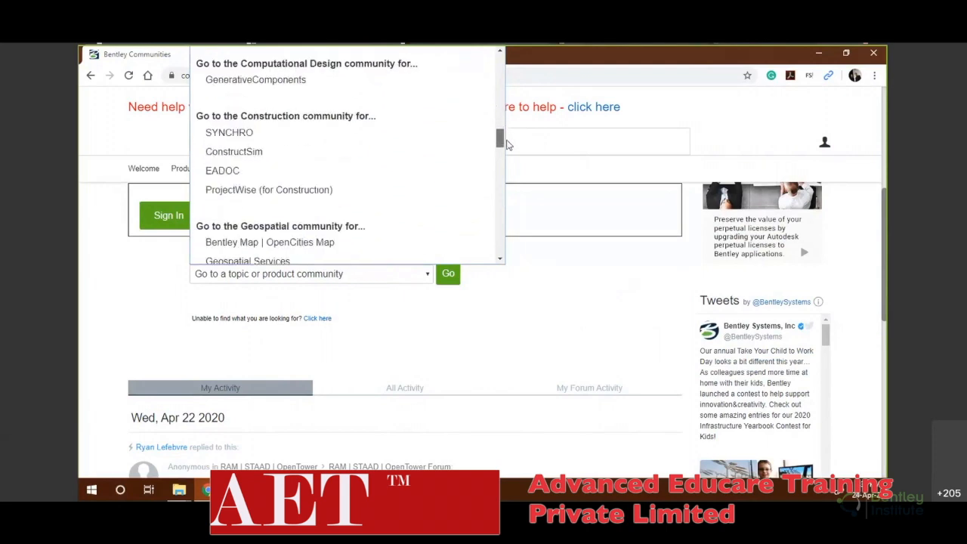
drag(508, 144, 508, 160)
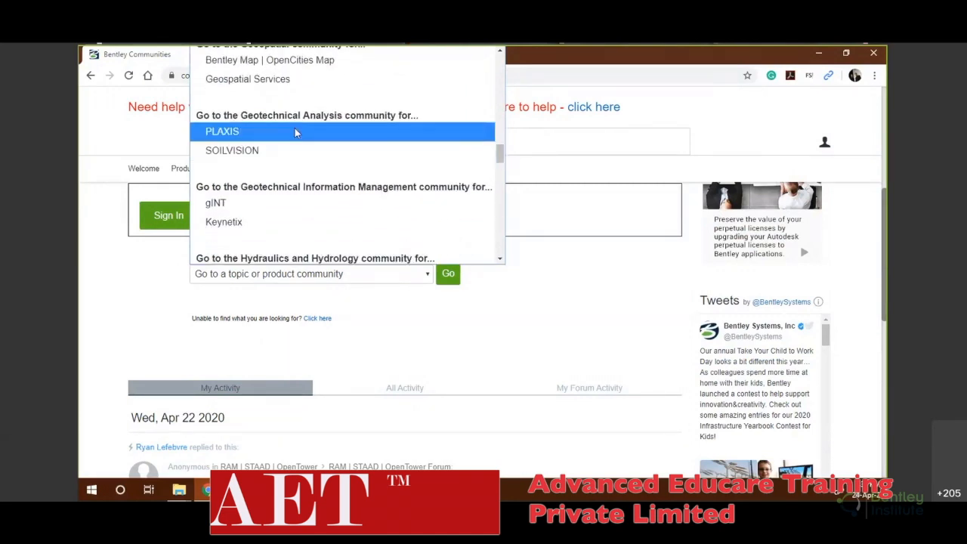
drag(500, 153, 501, 174)
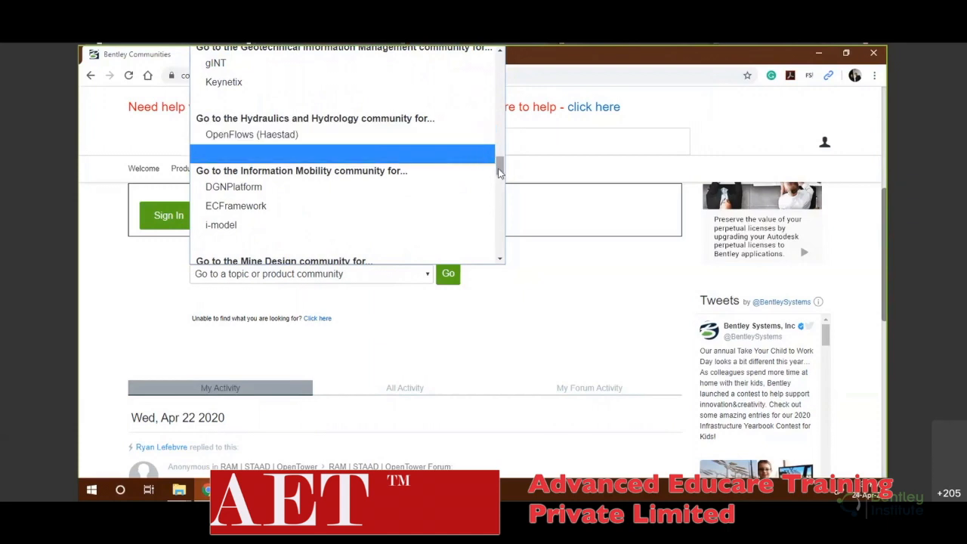
drag(498, 173, 499, 236)
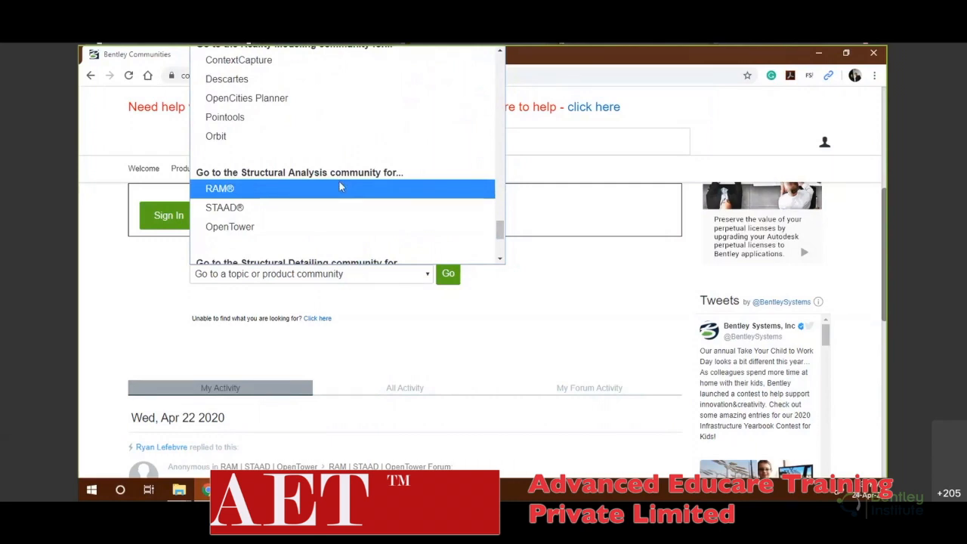
scroll(339, 181, down, 3)
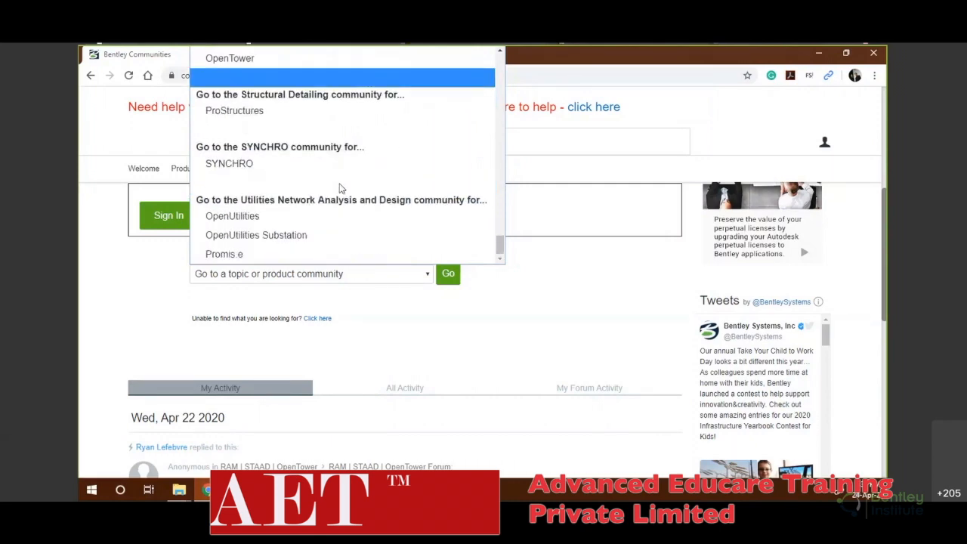
Step: Go to the OpenFlows (Haestad) community through the topic or product community selector and highlight the community page's title
click(624, 360)
scroll(624, 360, up, 4)
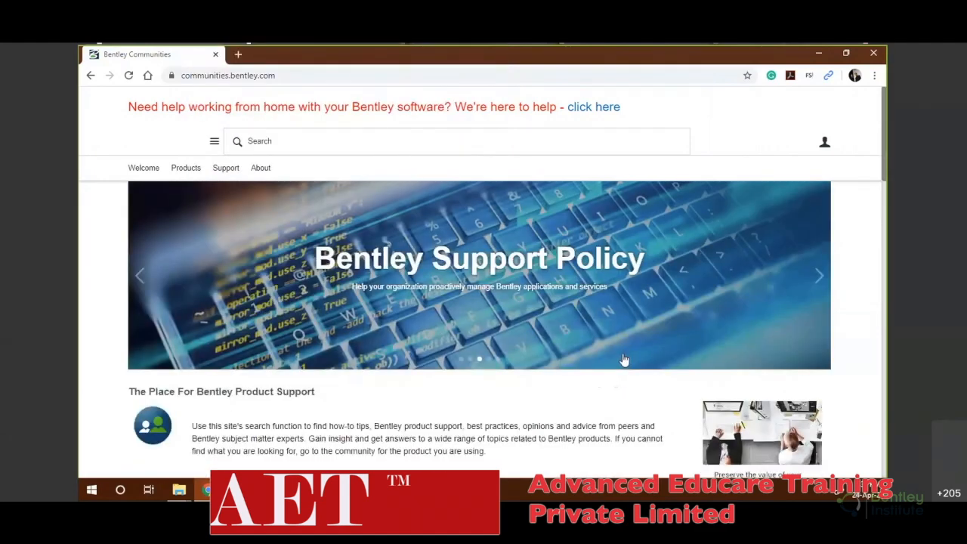
scroll(532, 352, down, 4)
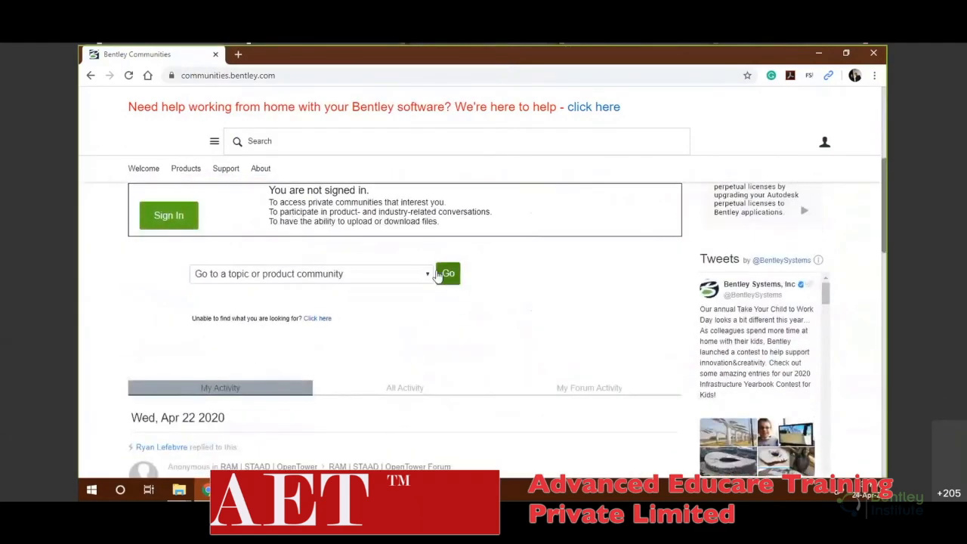
click(428, 273)
scroll(403, 207, down, 5)
scroll(402, 205, up, 3)
scroll(395, 151, up, 3)
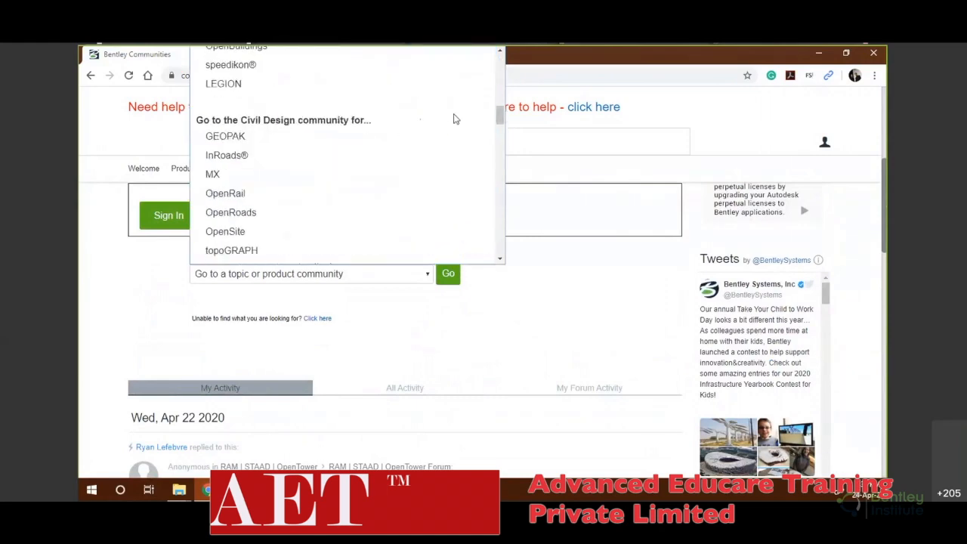
drag(501, 112, 512, 172)
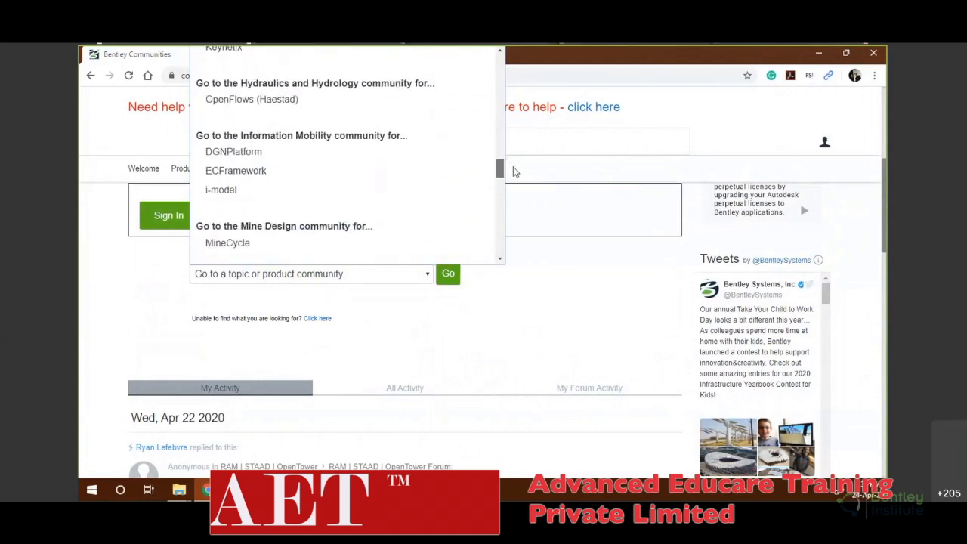
click(315, 105)
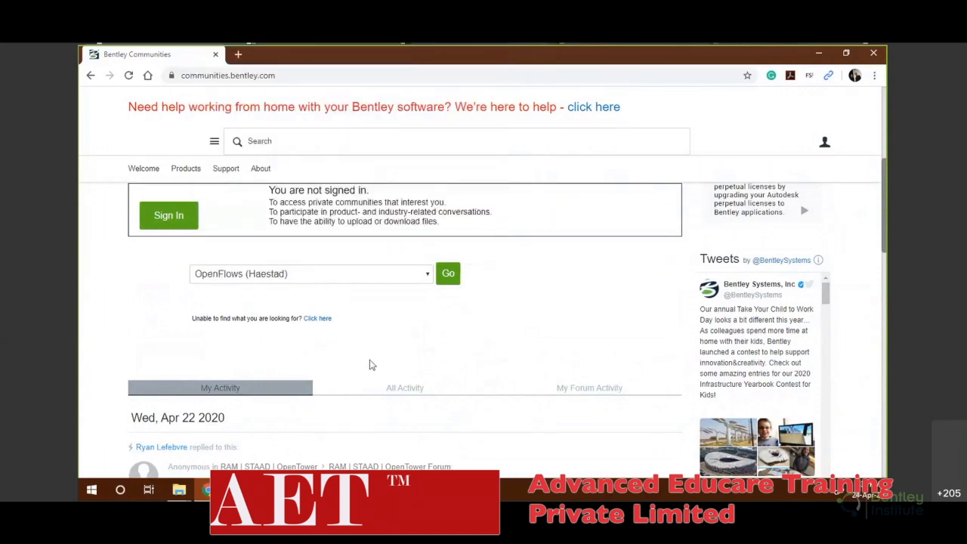
click(448, 275)
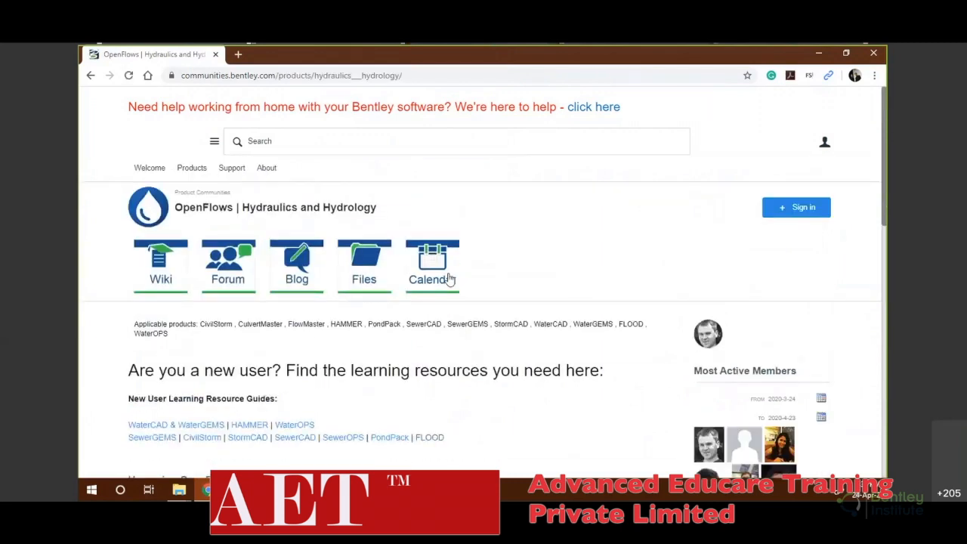
drag(382, 209, 175, 209)
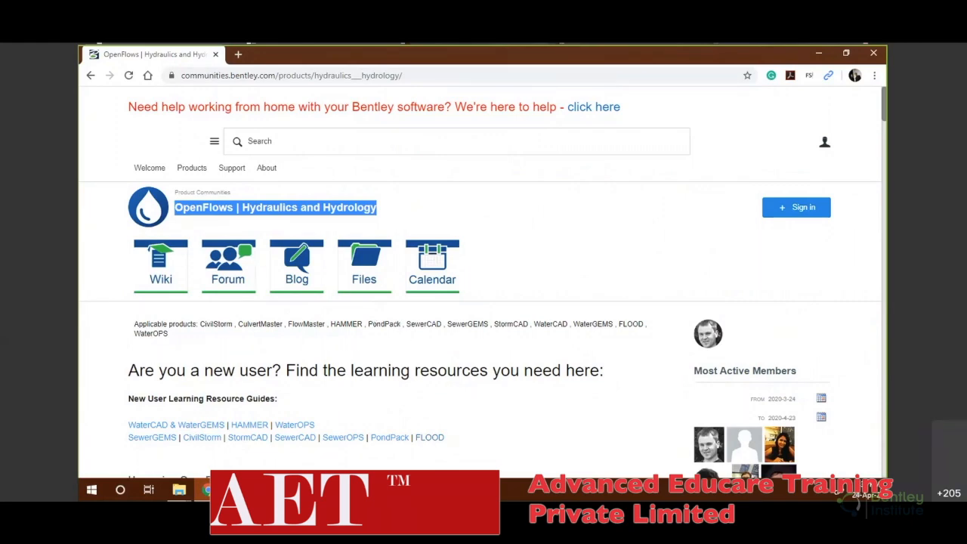
Step: Switch to WaterGEMS and open the Bentley.com website from the Bentley links on its Help page
key(alt+Tab)
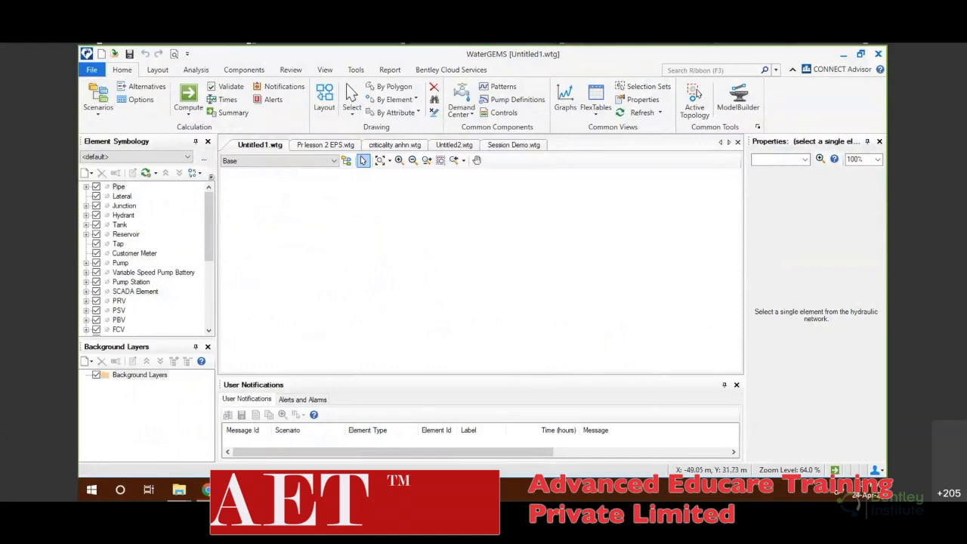
click(92, 69)
scroll(114, 397, down, 3)
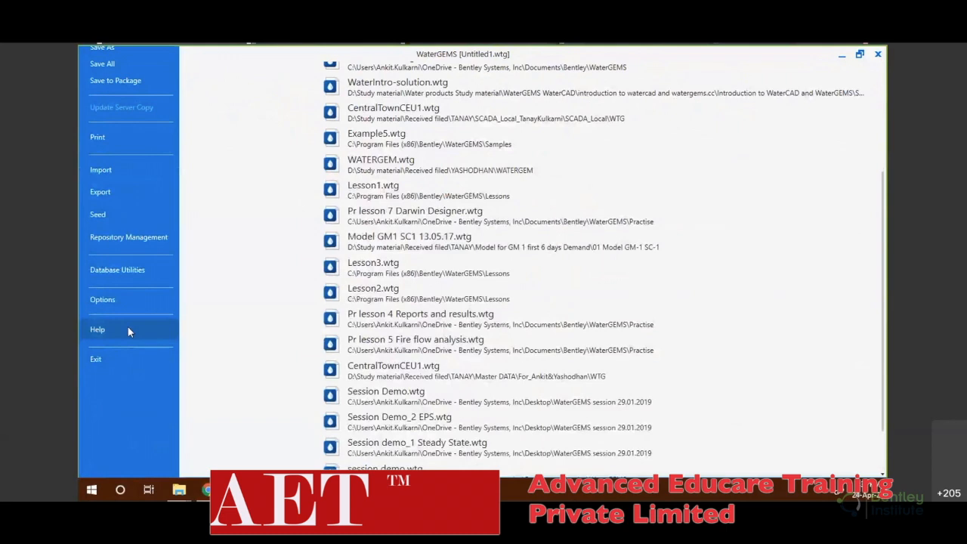
click(127, 328)
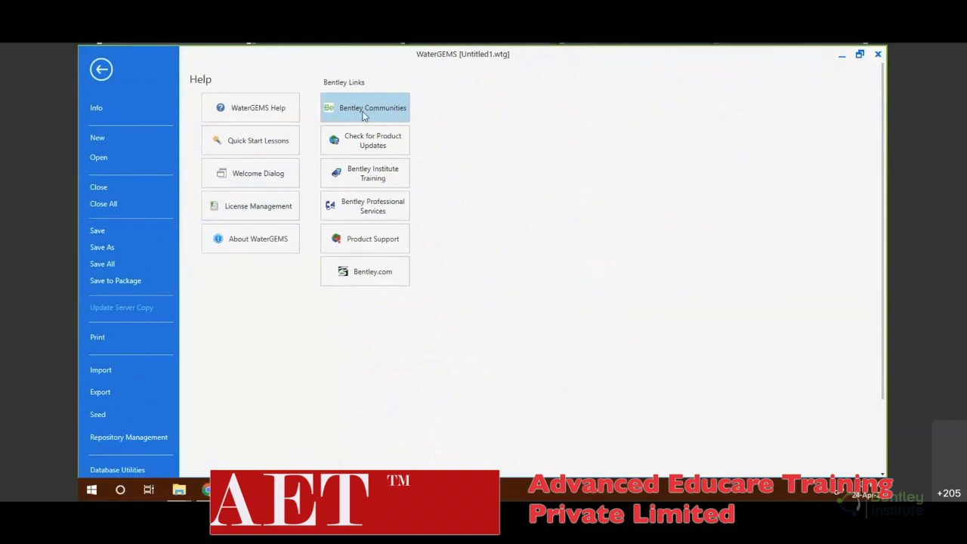
click(370, 275)
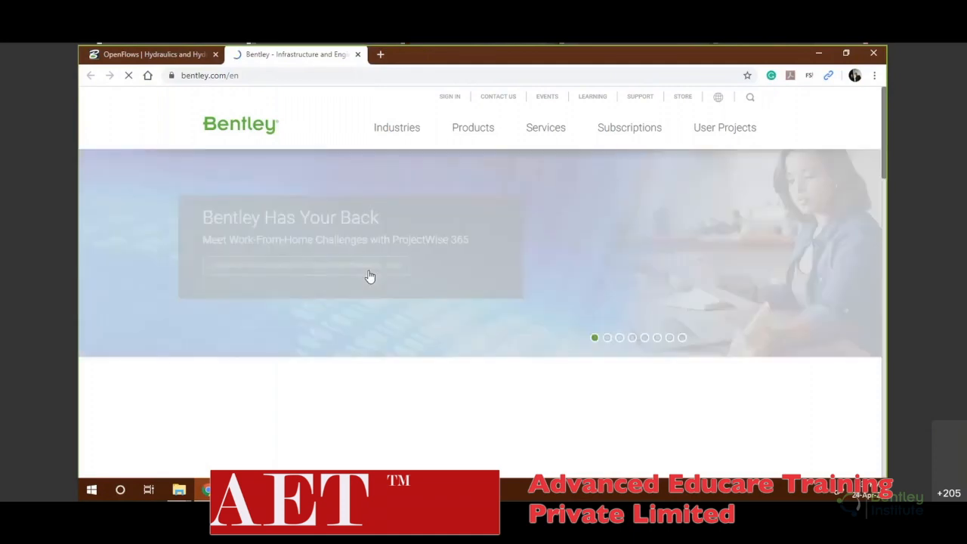
Step: Review the Bentley home page down to its footer and examine the enlarged Bentley, Programs and Publications link lists
scroll(347, 277, down, 5)
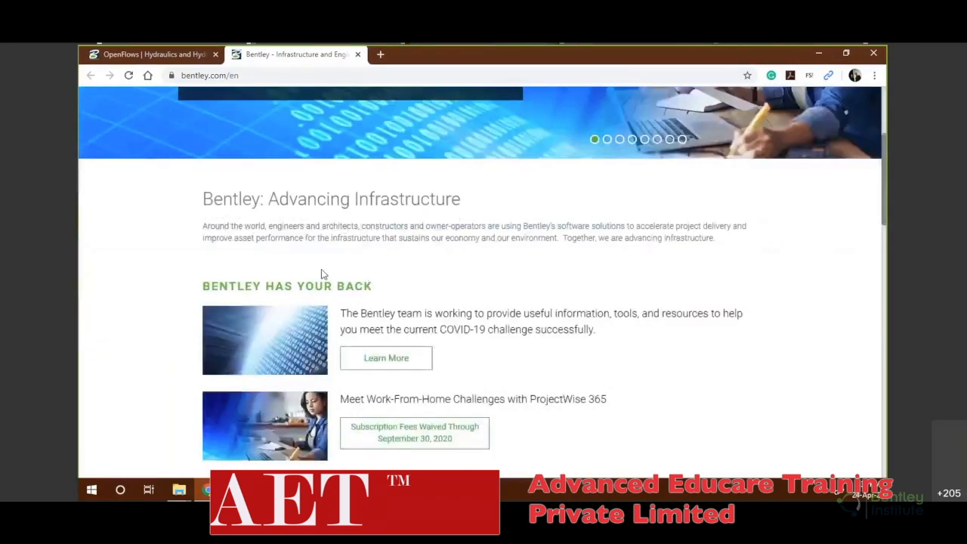
scroll(189, 255, down, 2)
scroll(181, 254, down, 8)
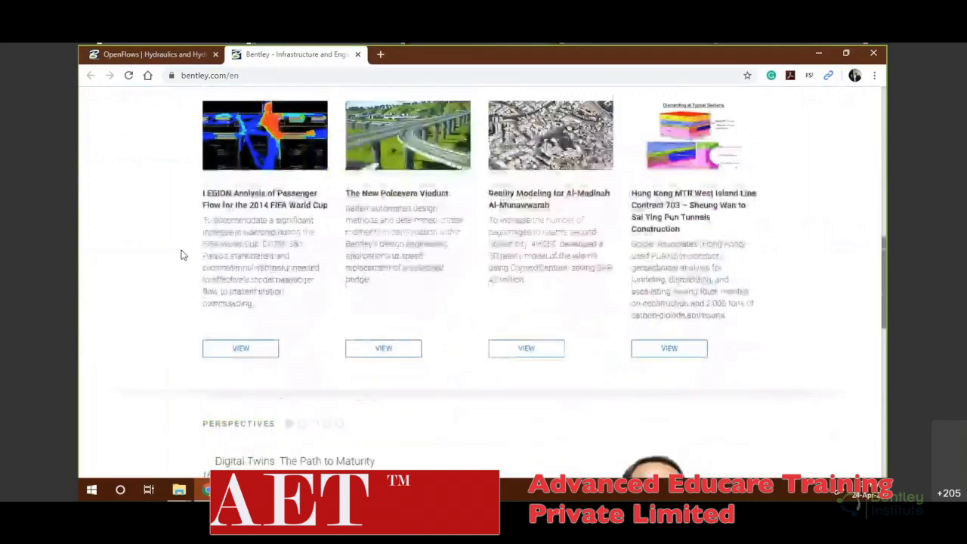
scroll(180, 255, down, 5)
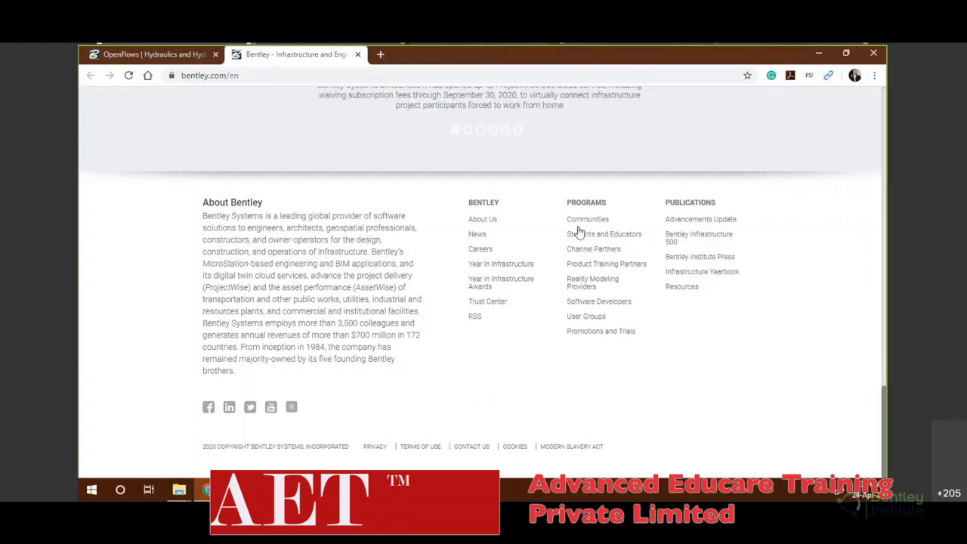
key(ctrl+plus)
drag(783, 492, 807, 485)
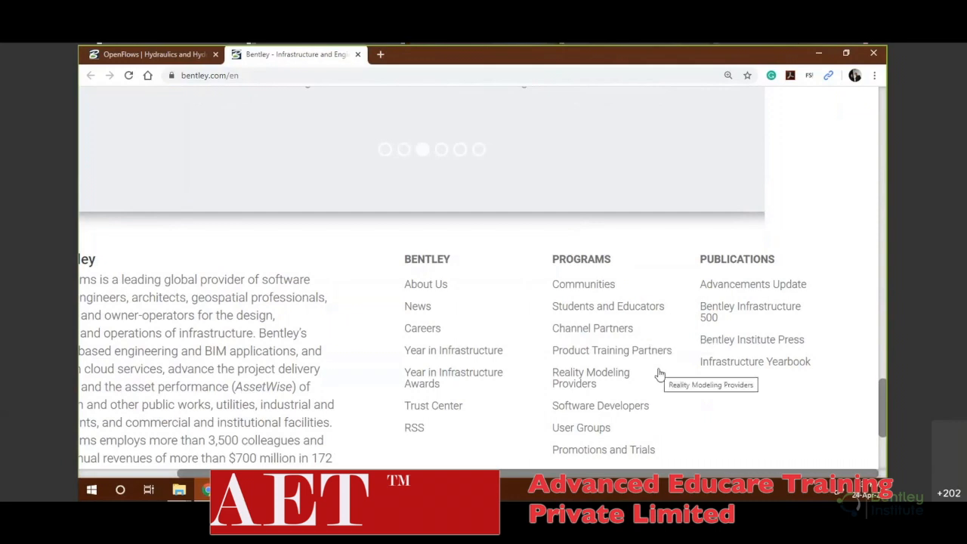
scroll(659, 412, down, 2)
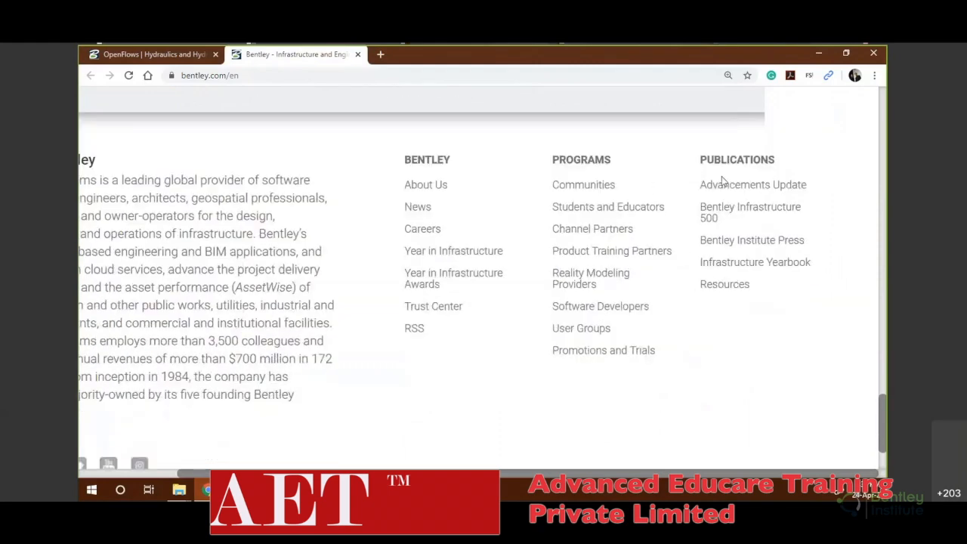
Step: Restore the Bentley home page to 100% zoom and return towards its beginning
key(ctrl+minus)
key(ctrl+minus)
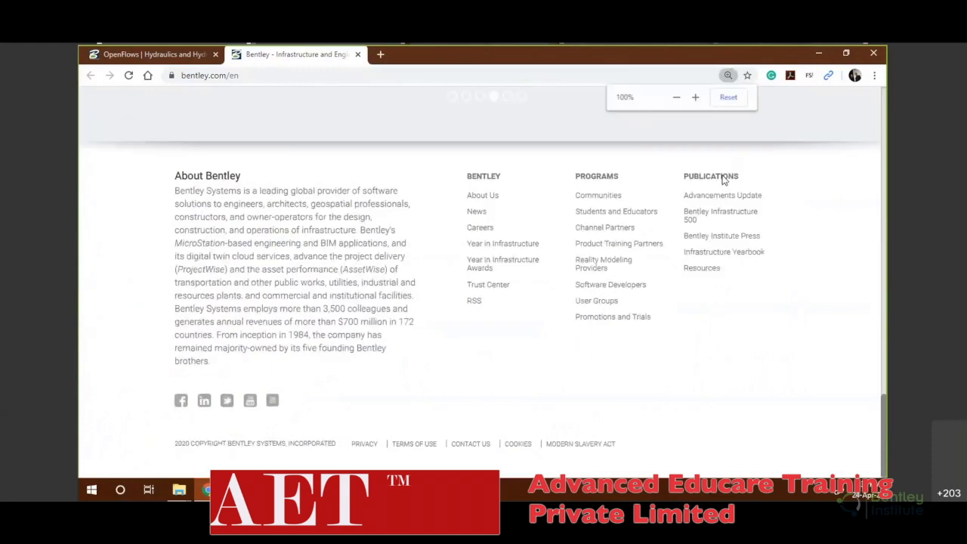
click(738, 102)
scroll(544, 226, up, 10)
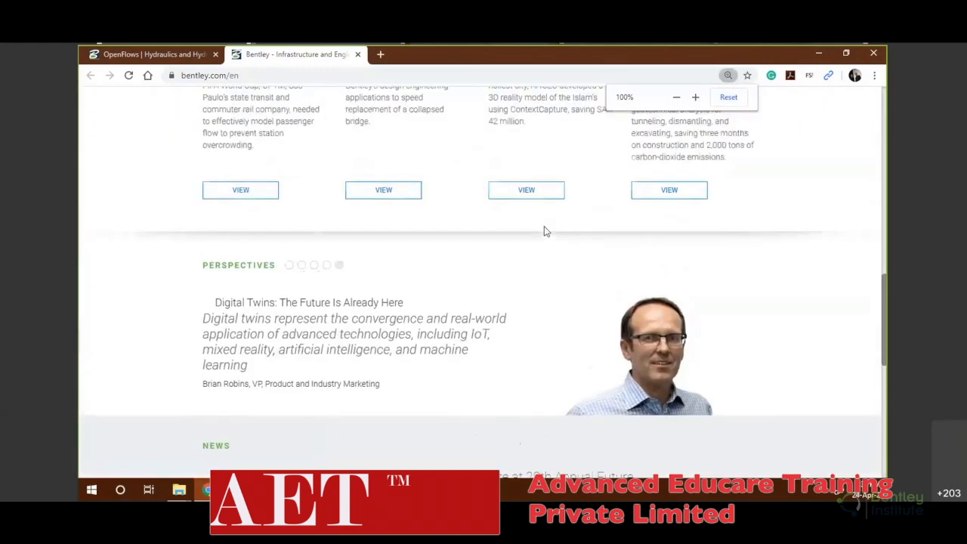
scroll(337, 174, up, 5)
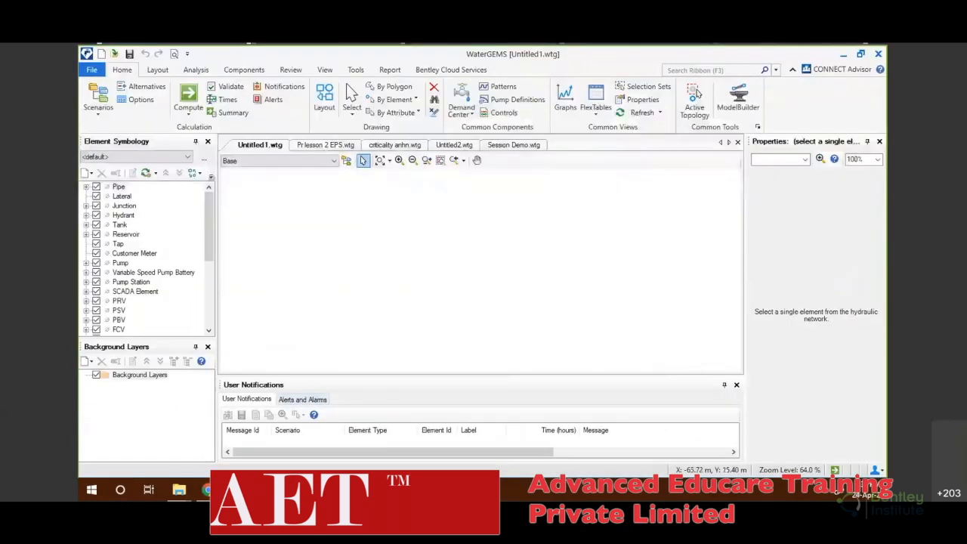
Step: In WaterGEMS, review the Help page's help resources and Bentley links, and return to the drawing
click(94, 71)
scroll(157, 273, down, 3)
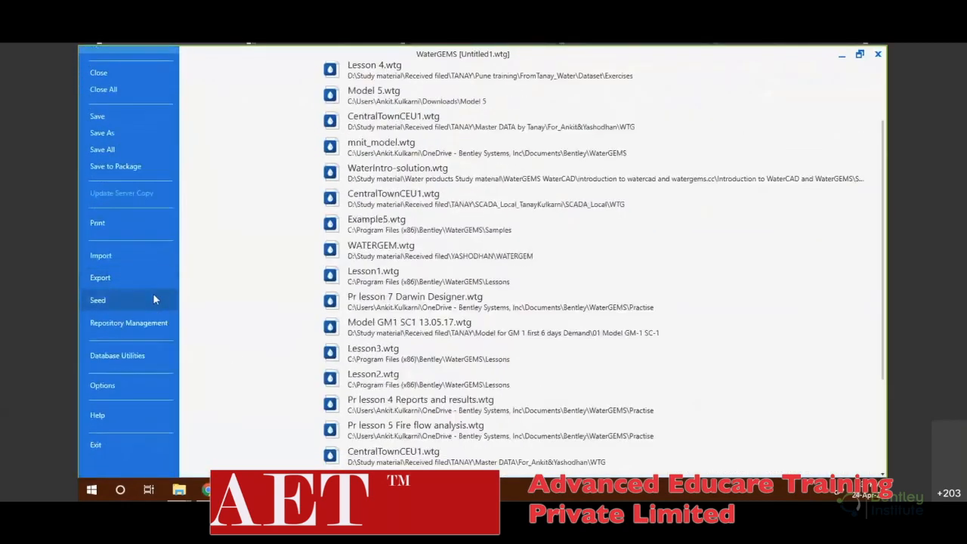
scroll(165, 303, down, 3)
click(146, 331)
scroll(467, 280, up, 3)
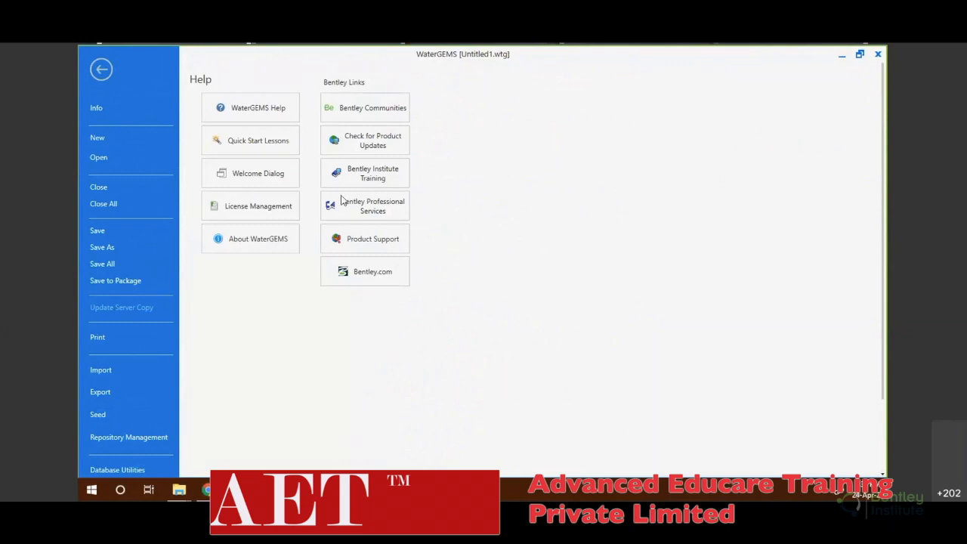
click(102, 70)
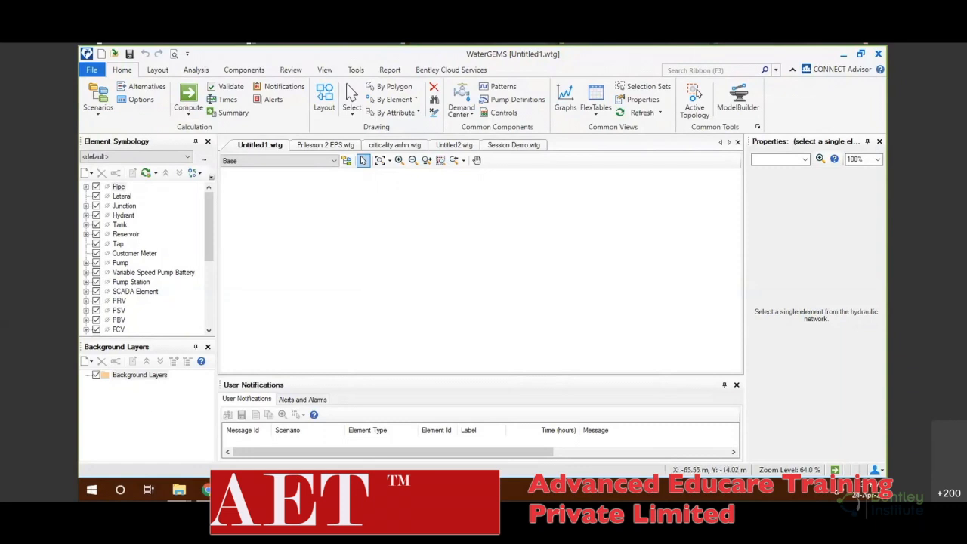
Step: Look at Example 1's reservoir and junction data in Problems.pdf in Adobe Acrobat and return to WaterGEMS
key(alt+Tab)
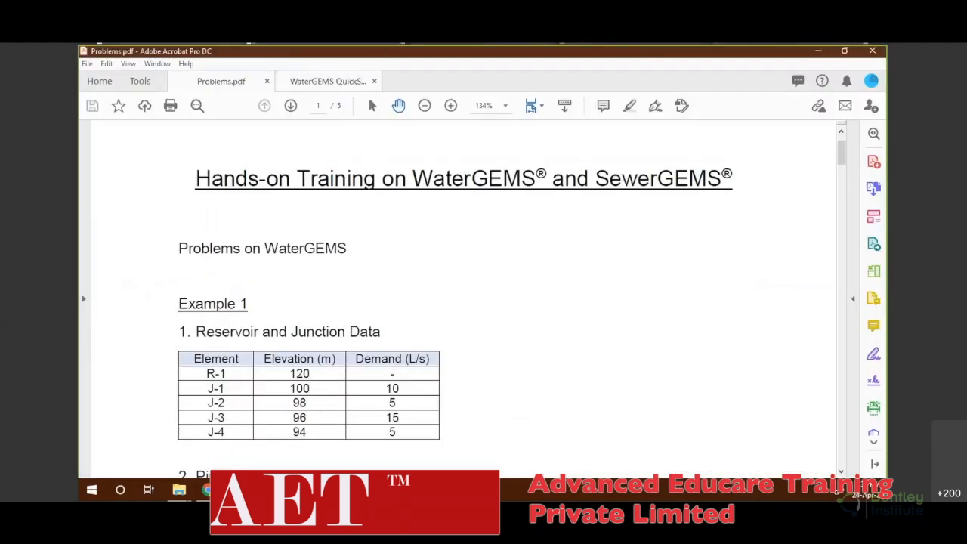
key(alt+Tab)
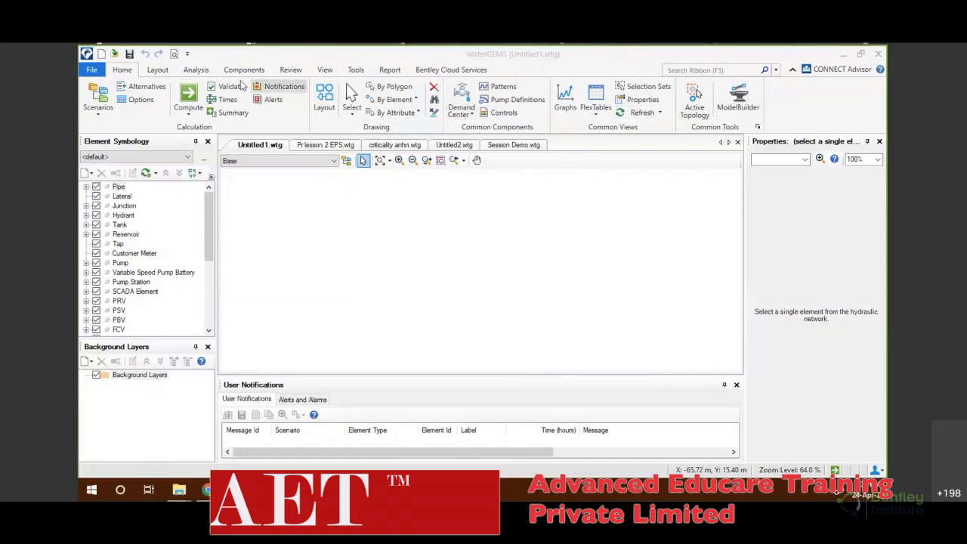
Step: Examine the Layout, Analysis, Components, Review, View, Tools and Report command groups, and return to the Home commands
click(168, 71)
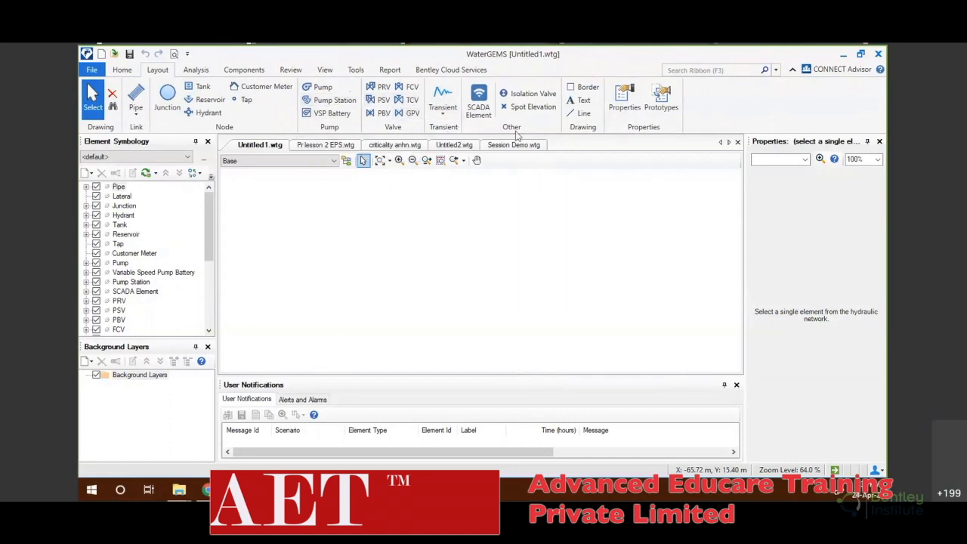
click(199, 72)
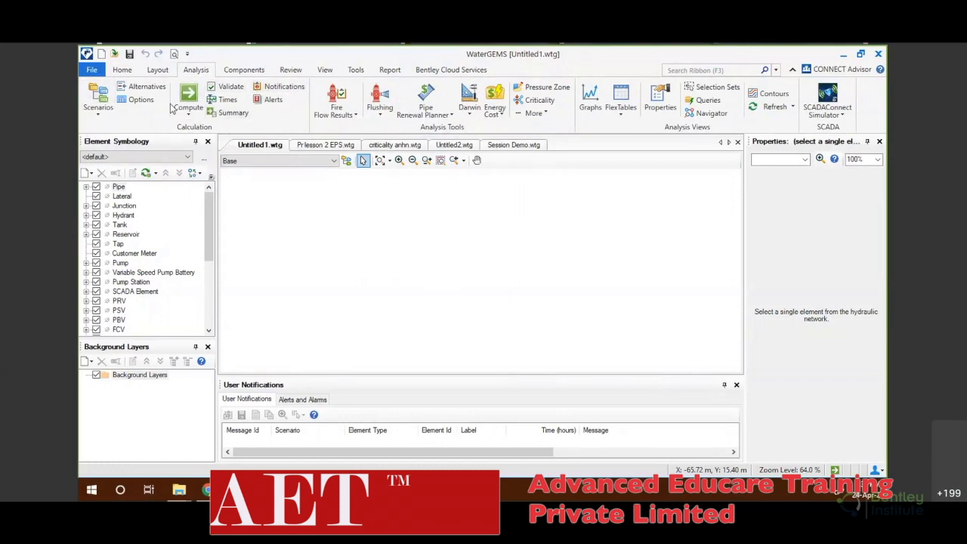
click(122, 71)
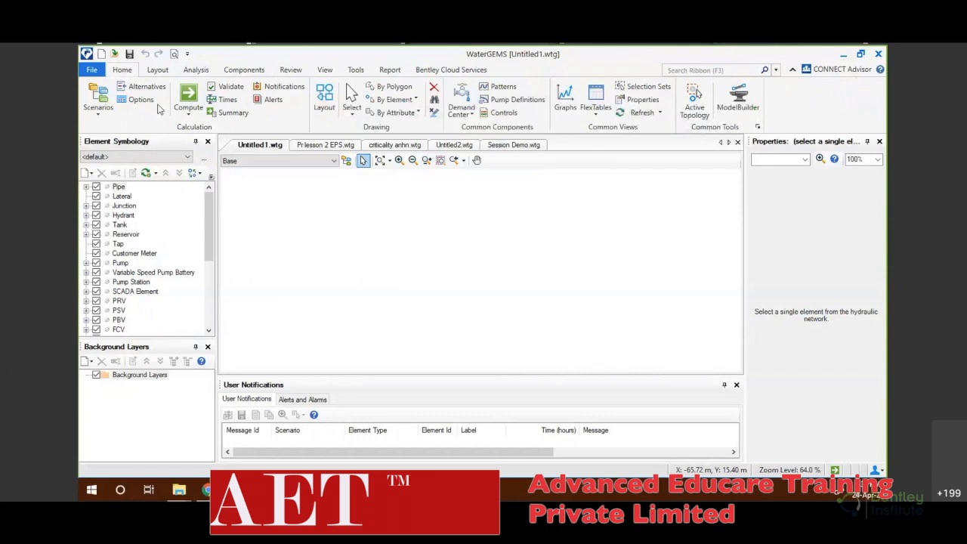
click(195, 71)
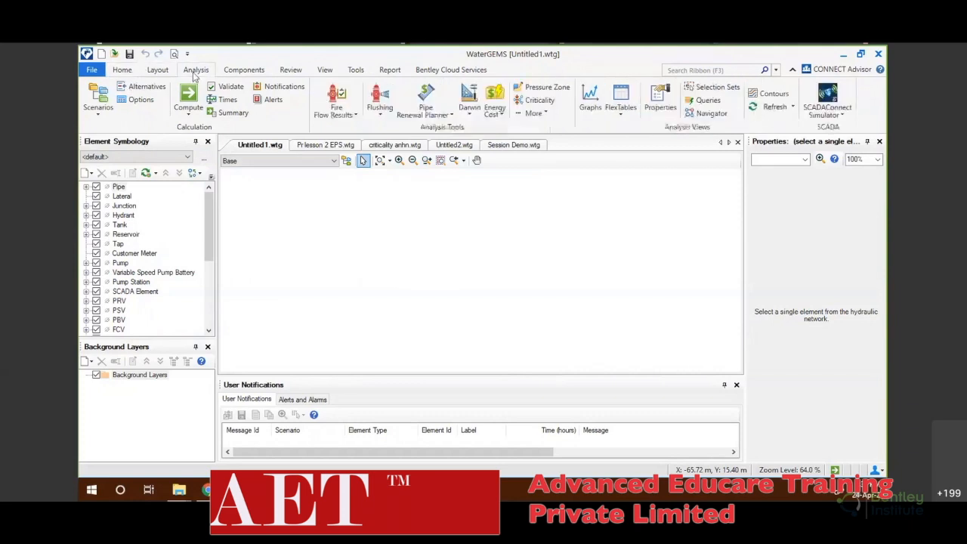
click(246, 70)
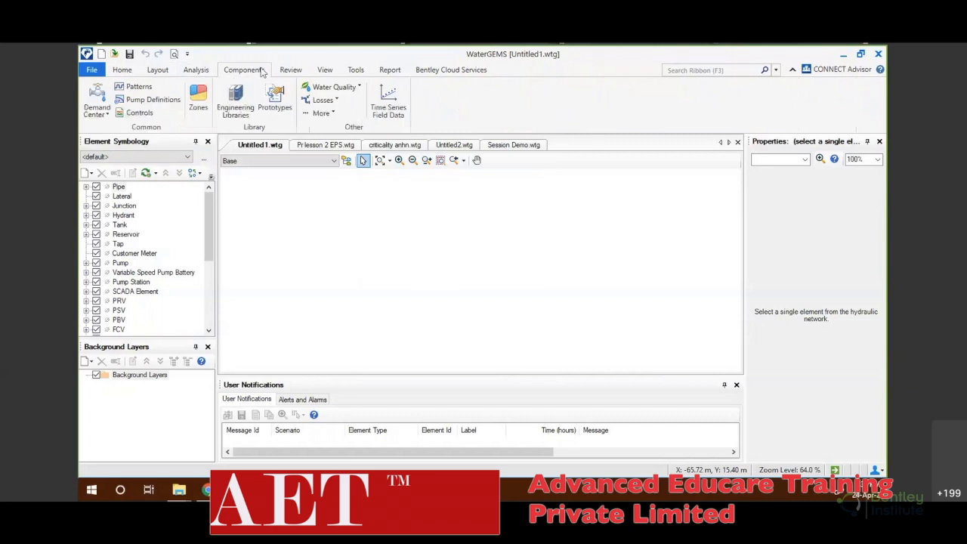
click(299, 71)
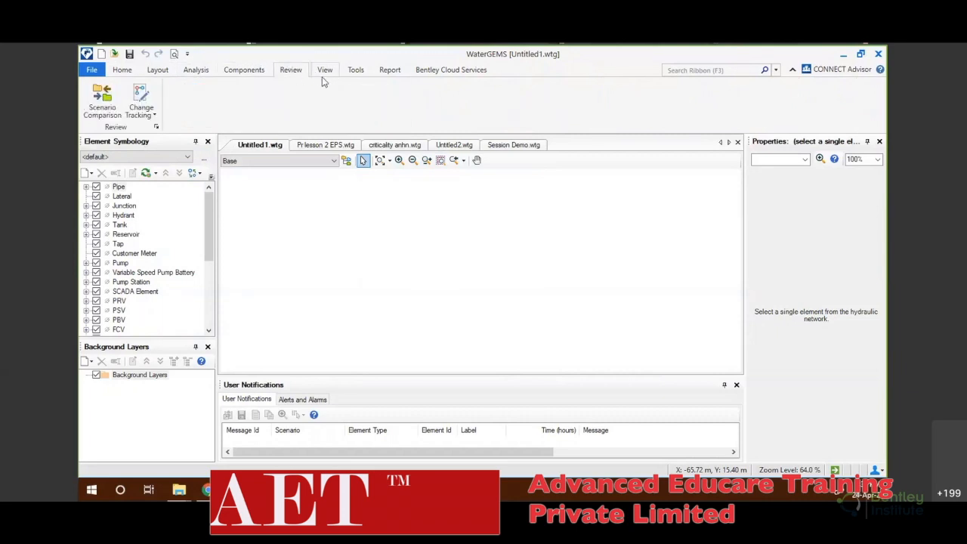
click(325, 72)
click(353, 71)
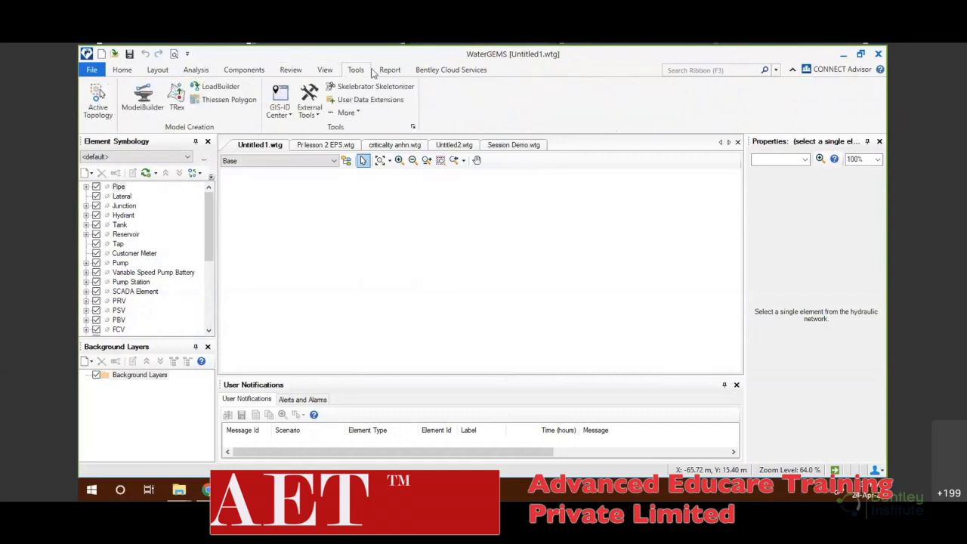
click(382, 72)
click(123, 71)
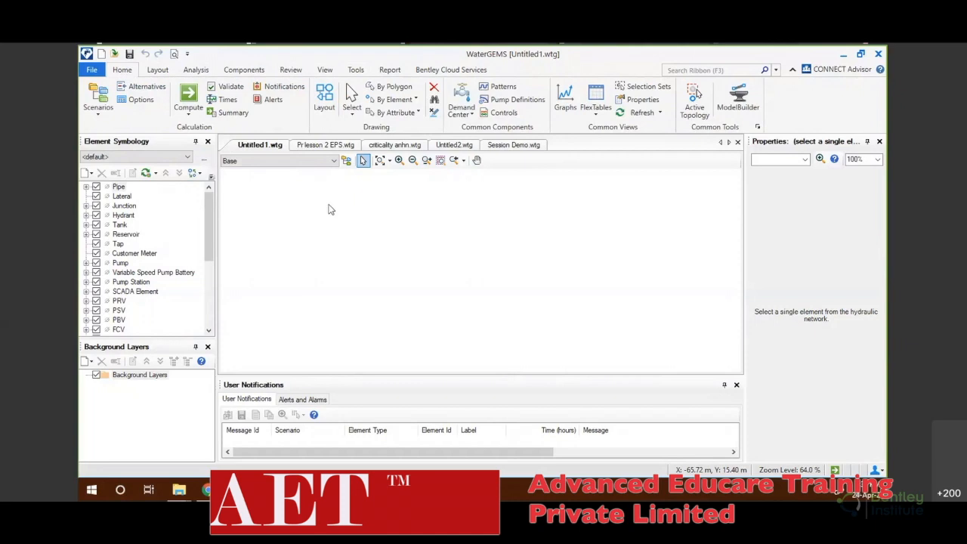
Step: Open the program options, review the Global and Hydraulic Model settings, and try setting the drawing mode to Schematic
click(92, 70)
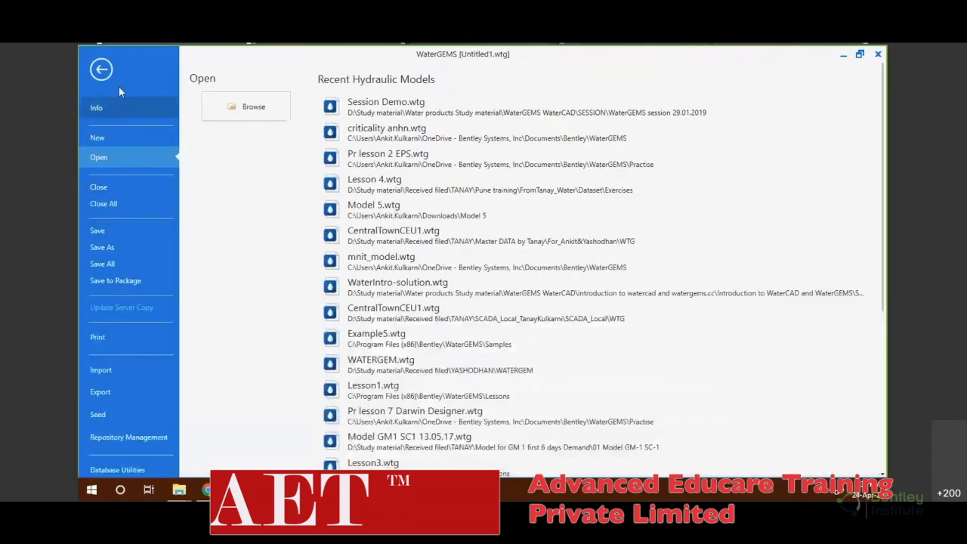
scroll(116, 340, down, 1)
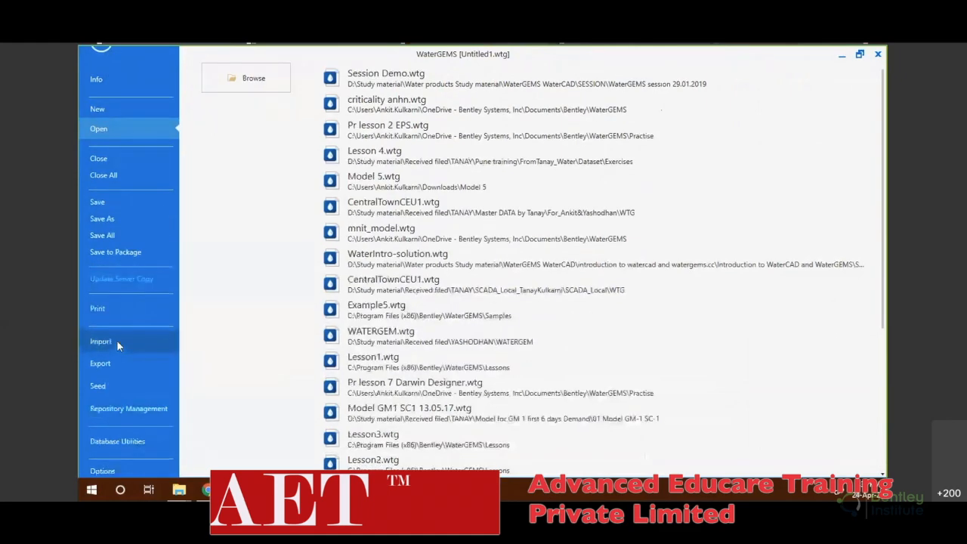
scroll(133, 412, down, 1)
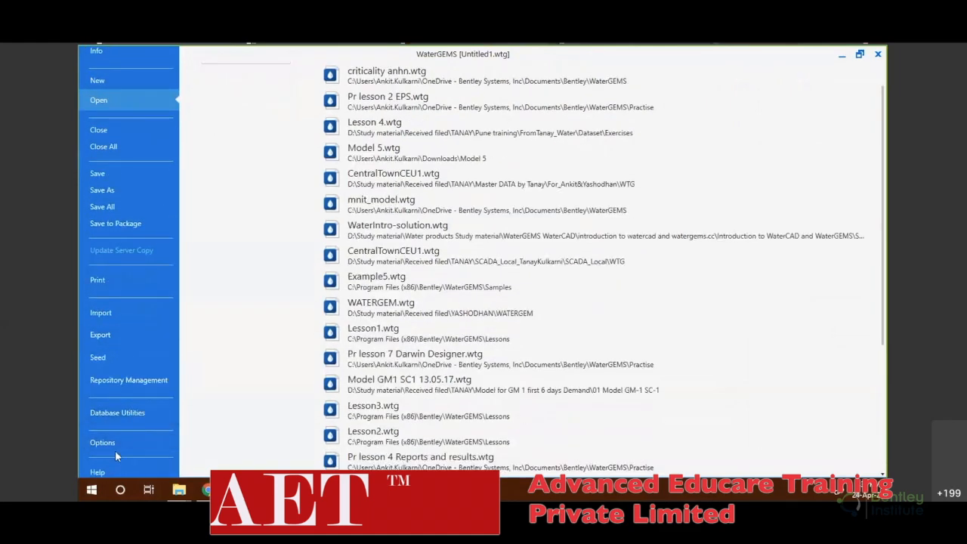
click(102, 443)
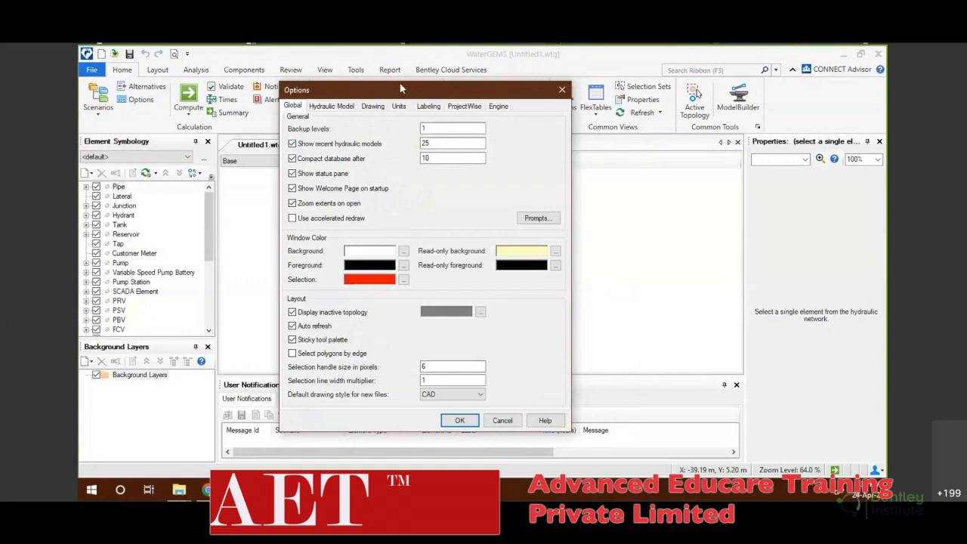
drag(401, 88, 444, 93)
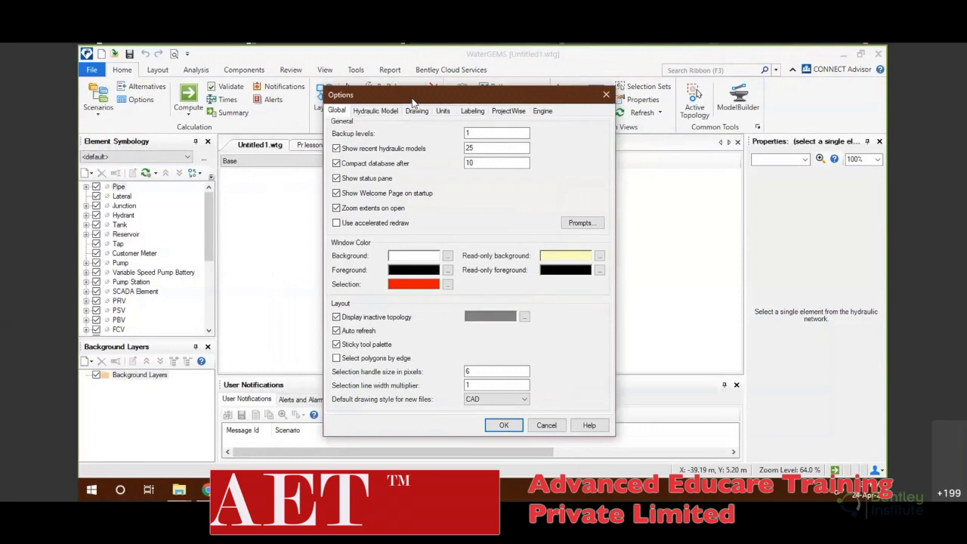
click(390, 112)
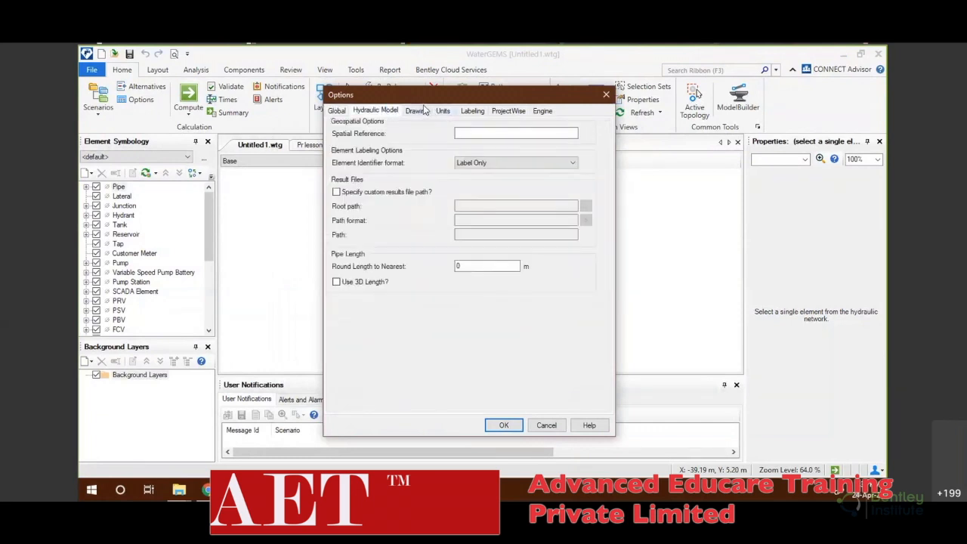
click(426, 111)
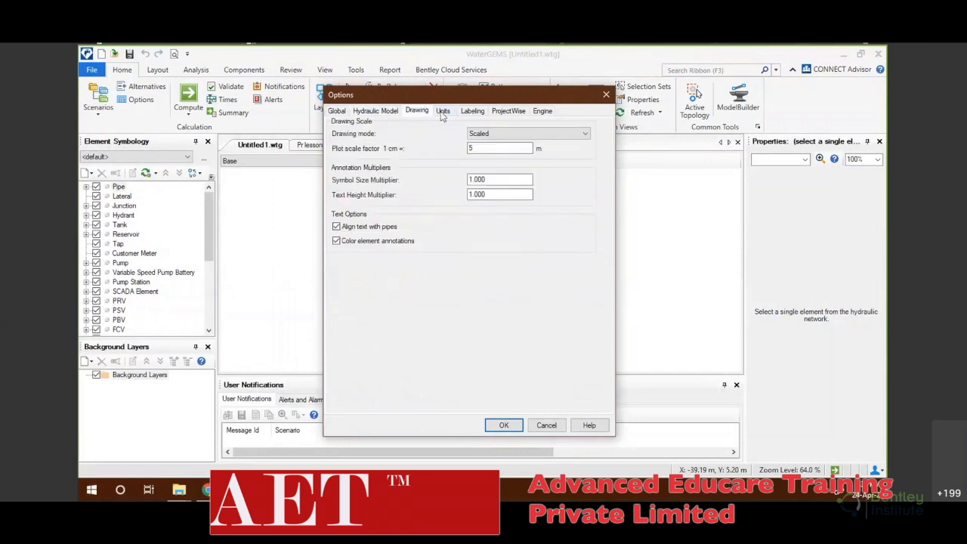
click(494, 134)
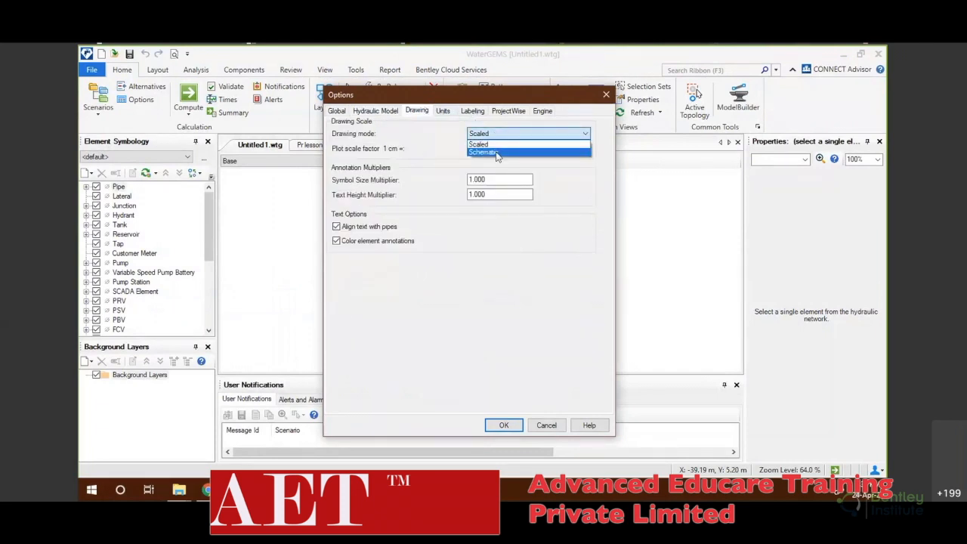
click(497, 154)
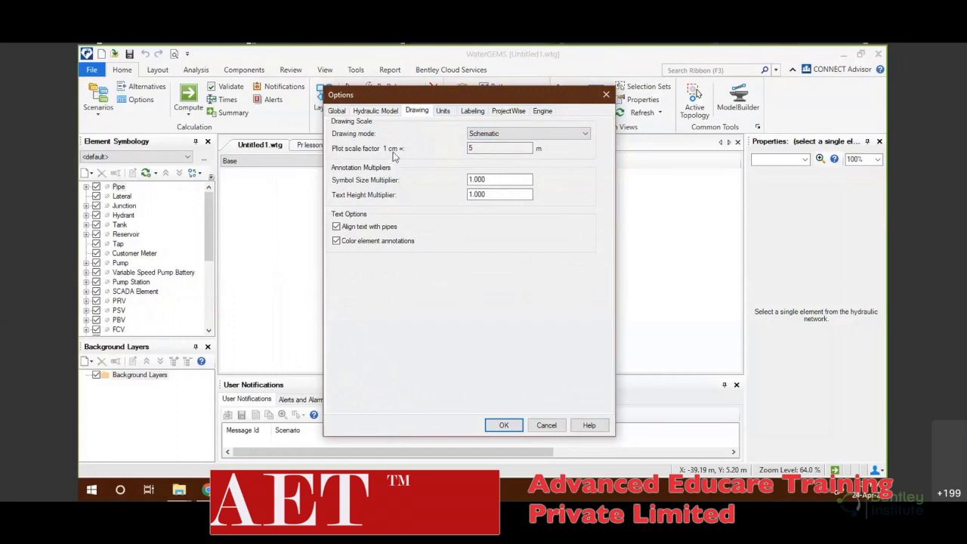
Step: Try US Customary as the default unit system for new hydraulic models, switch back to SI, and reset the unit defaults
click(443, 114)
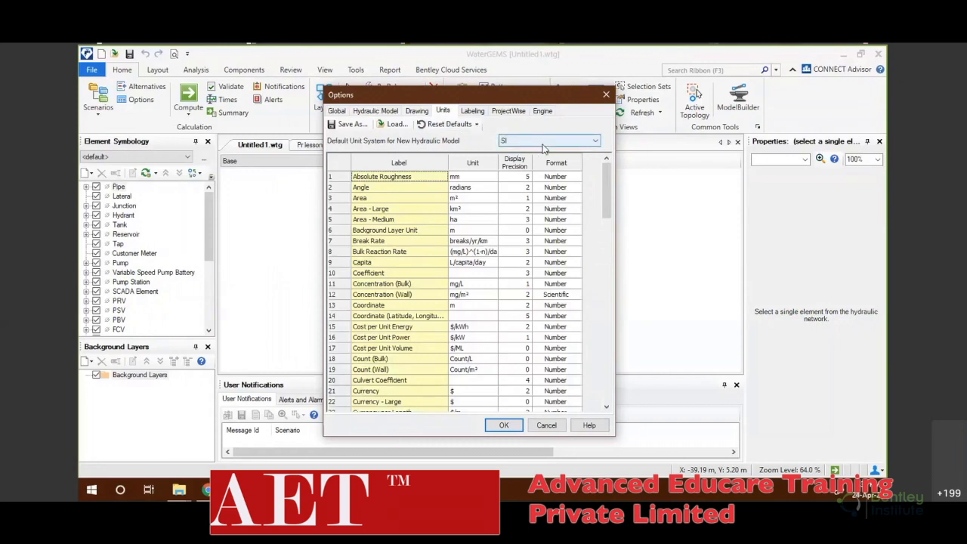
click(594, 142)
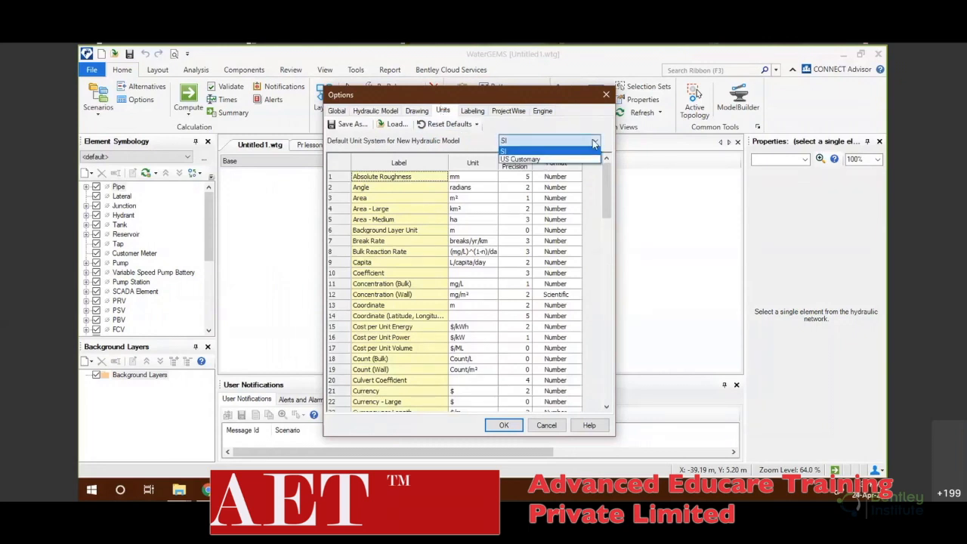
click(592, 158)
click(594, 142)
click(588, 152)
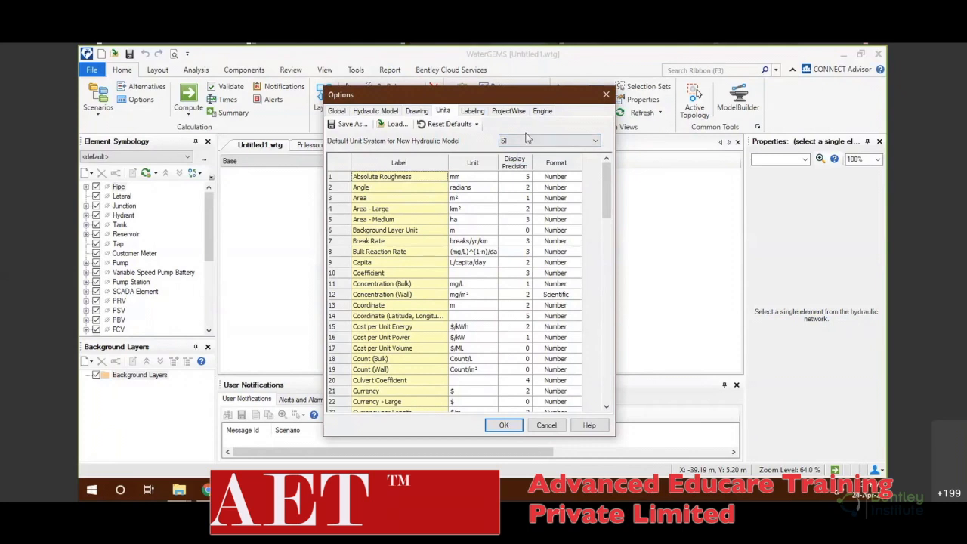
click(438, 125)
click(440, 139)
Step: Review the element labeling prefixes and the ProjectWise and Engine options, and close the options without applying them
click(473, 111)
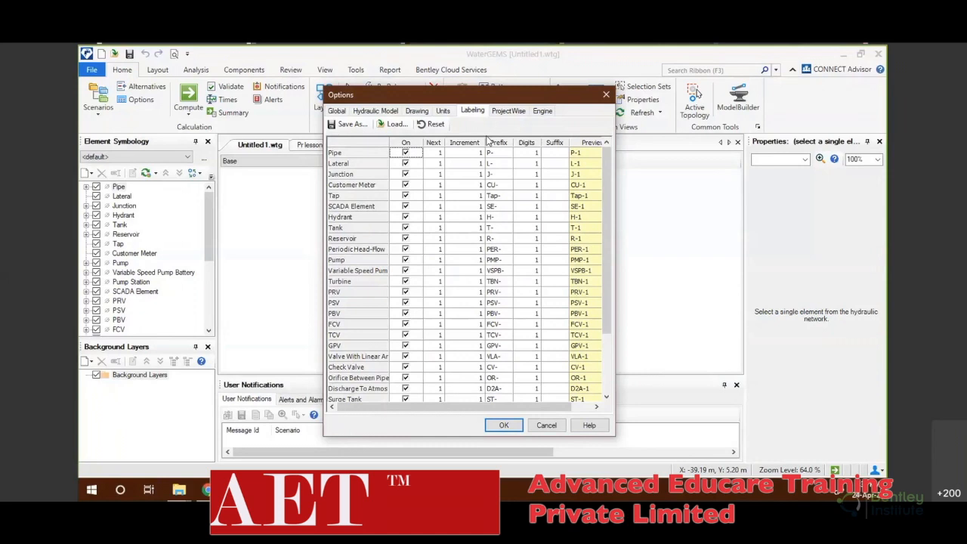
click(499, 155)
click(549, 155)
click(502, 154)
click(509, 111)
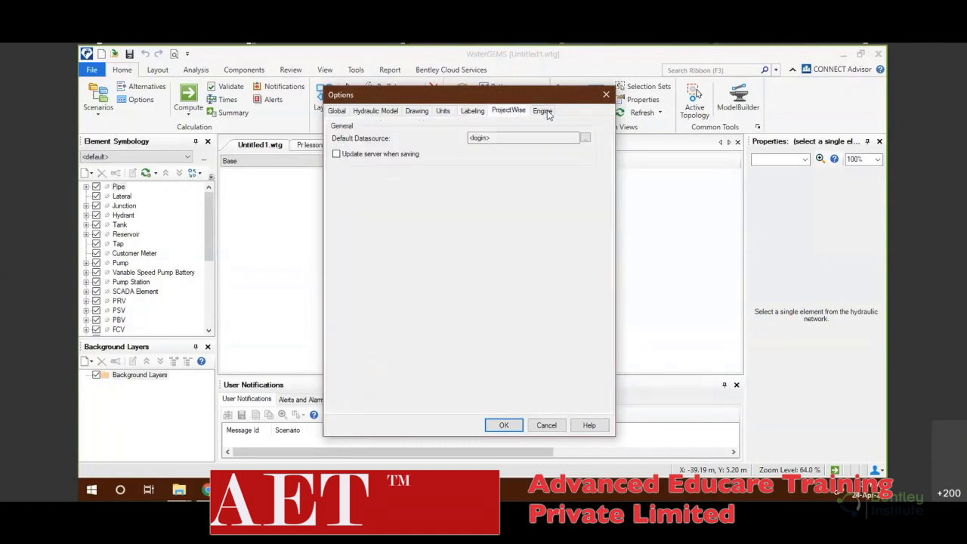
click(544, 111)
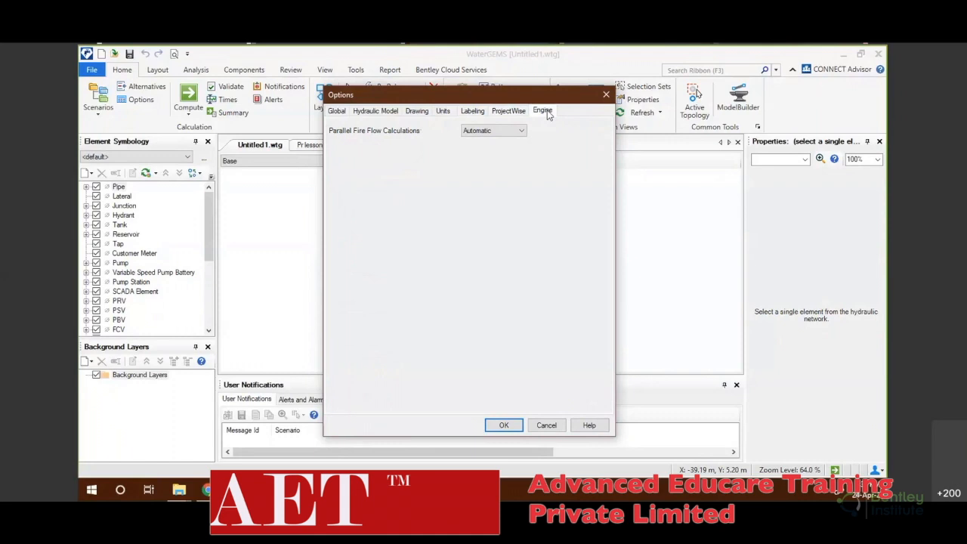
click(606, 95)
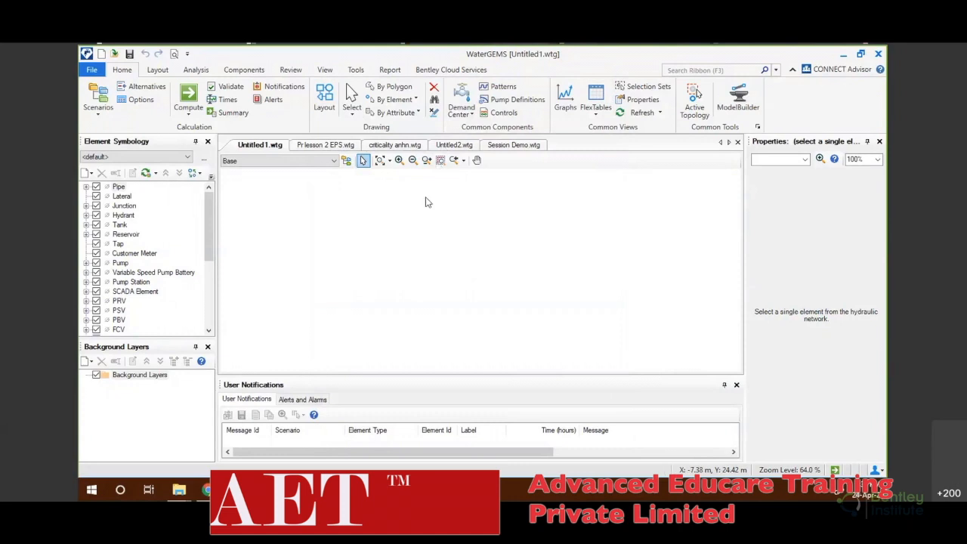
Step: Place a reservoir in the upper-left part of the drawing at about X -39 m, Y 18 m
click(162, 70)
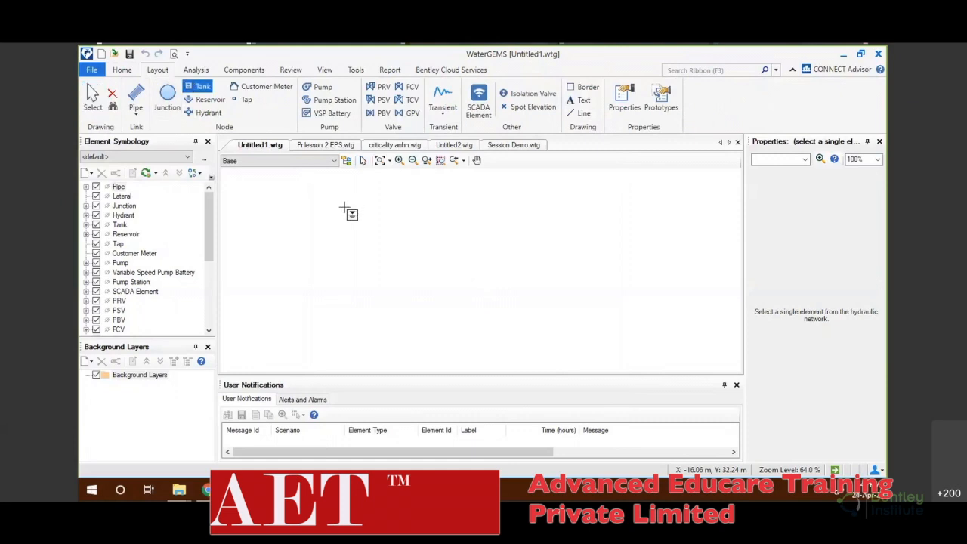
click(210, 100)
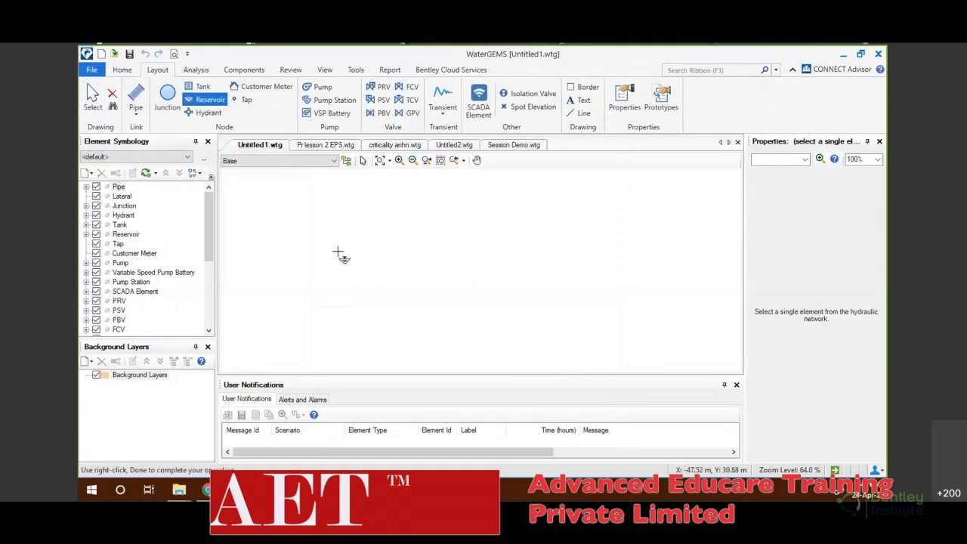
click(315, 220)
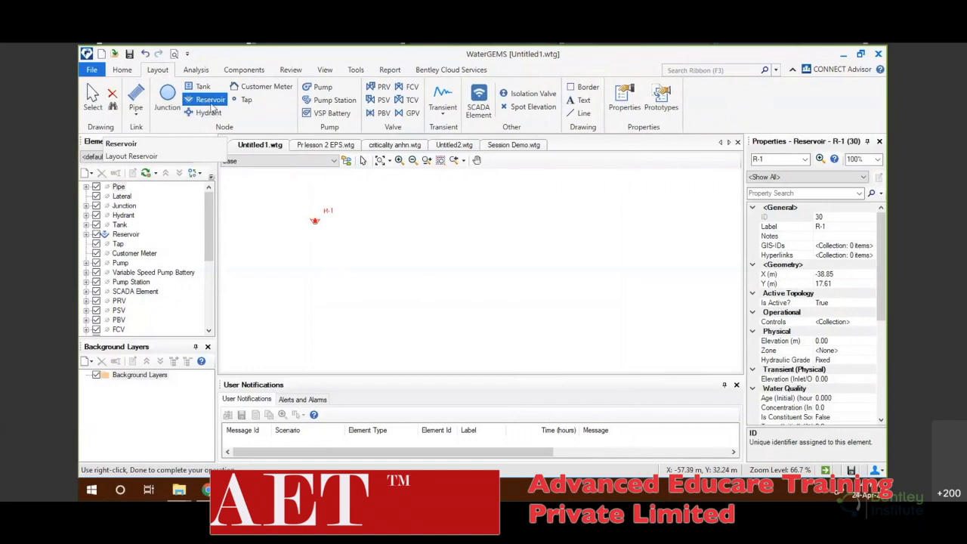
scroll(325, 226, up, 5)
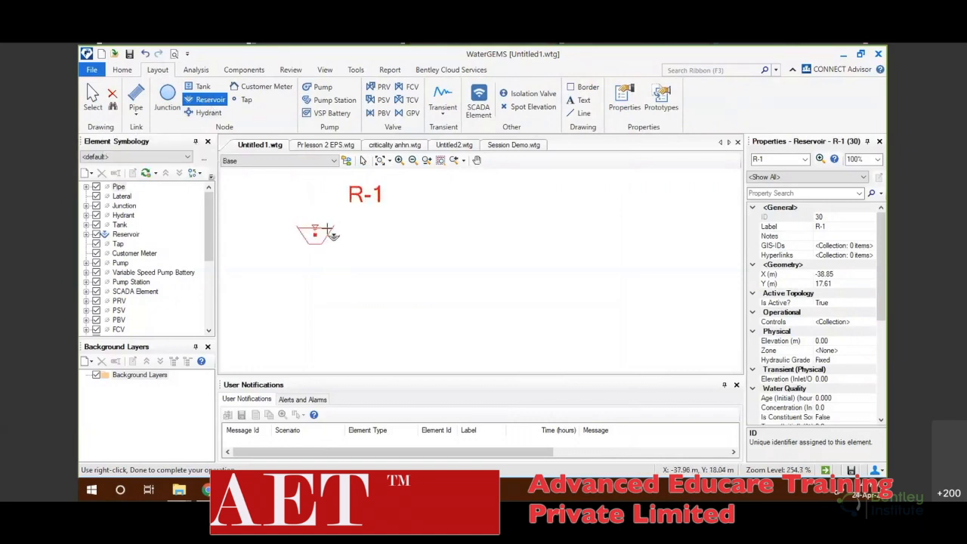
scroll(321, 231, down, 2)
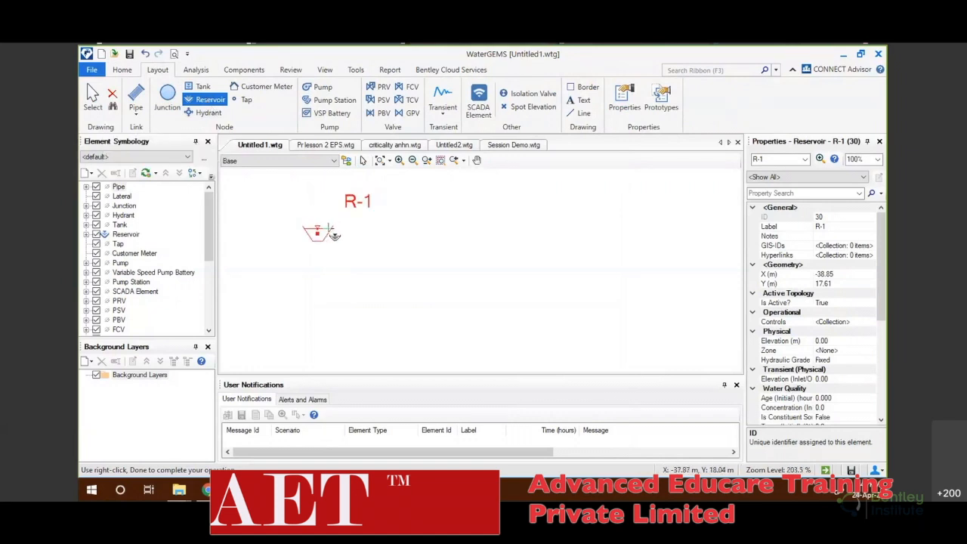
Step: Place four junctions clockwise from the reservoir side, forming a rectangle about 15 m by 12 m to the reservoir's right
click(174, 95)
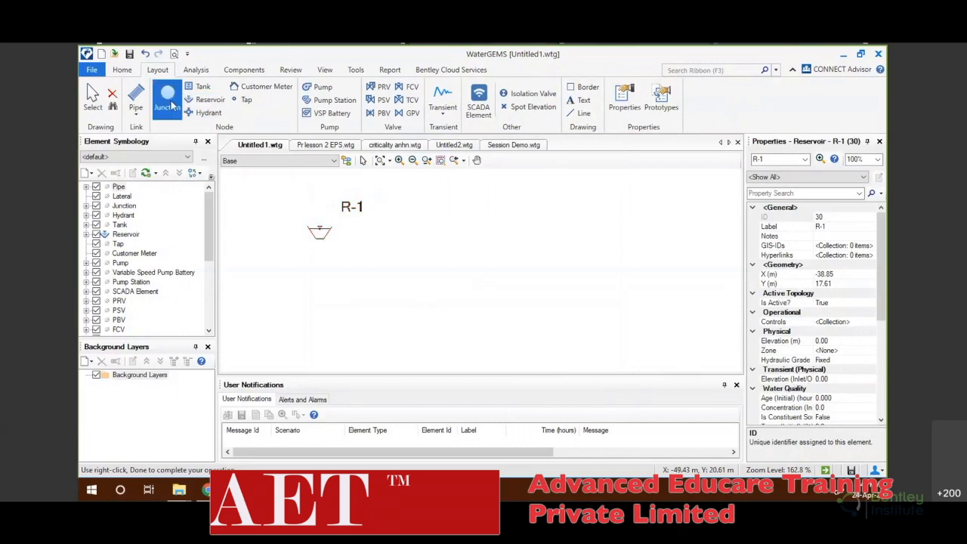
click(411, 244)
click(543, 247)
click(540, 347)
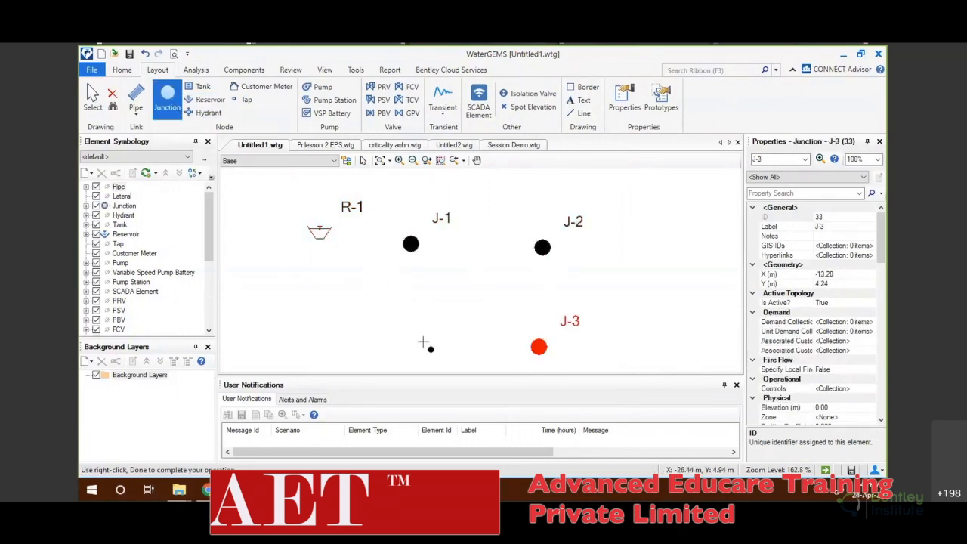
click(410, 349)
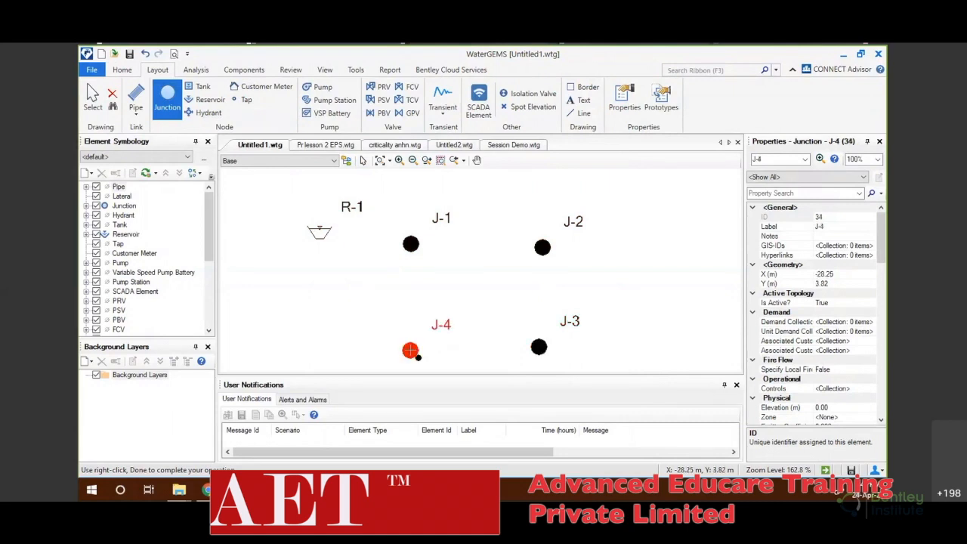
key(Escape)
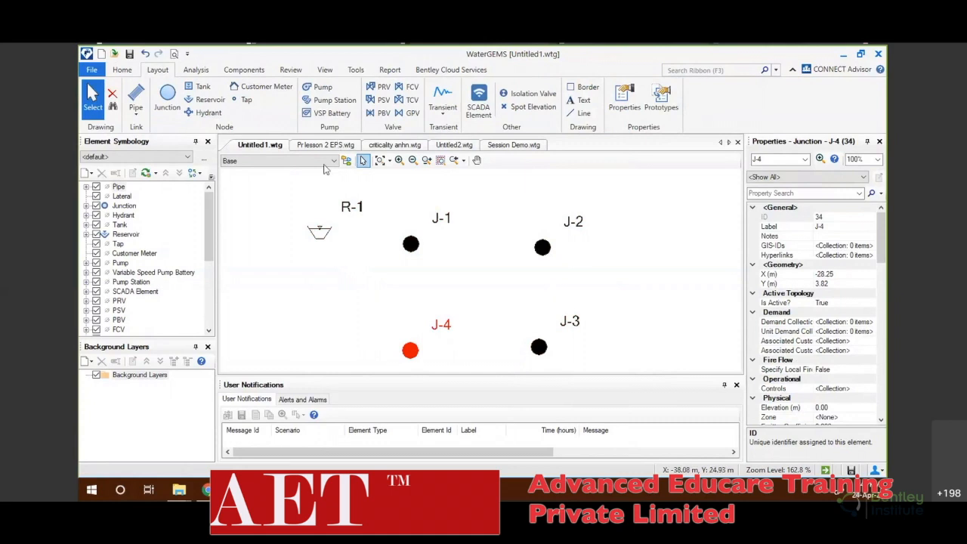
Step: Draw pipes from reservoir R-1 to J-1 and on through J-2, J-3 and J-4, closing the loop at J-1
click(139, 101)
click(325, 233)
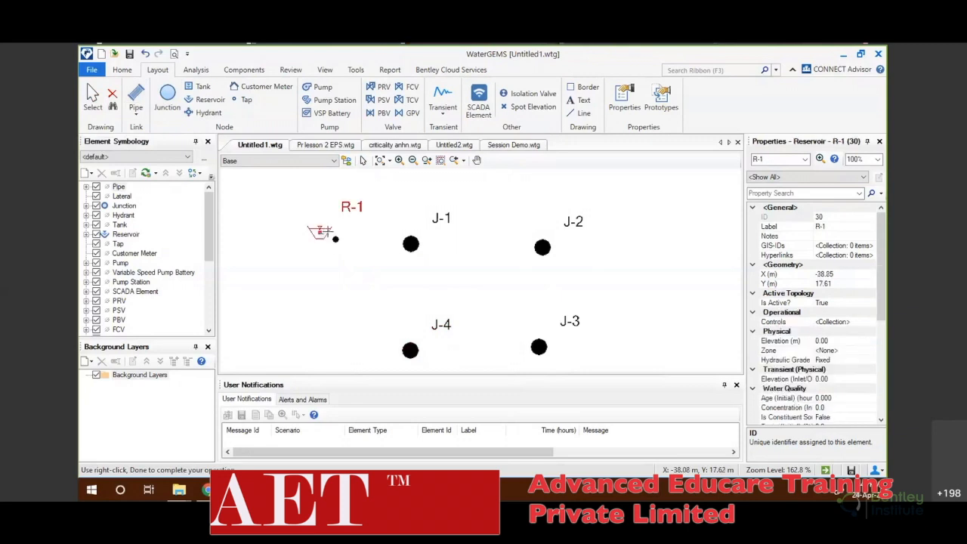
click(410, 244)
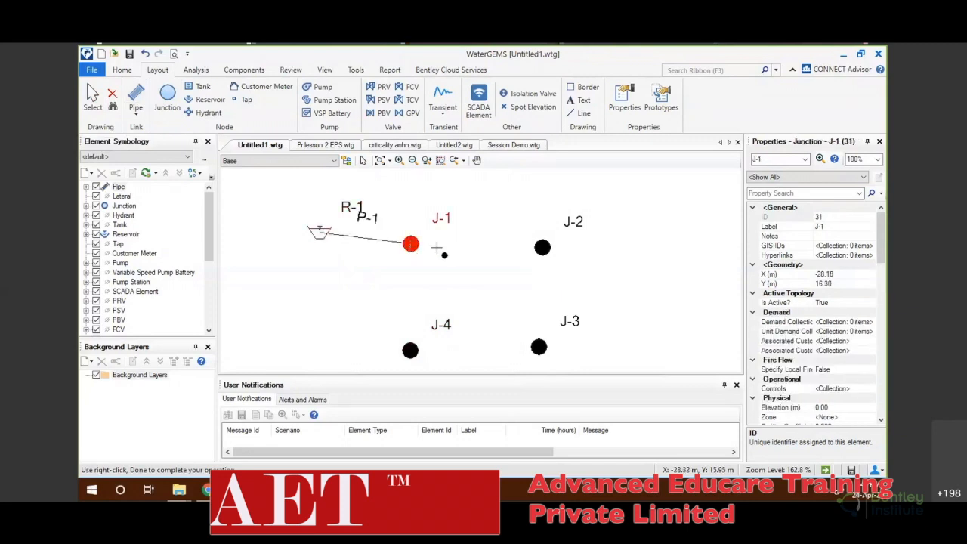
click(542, 248)
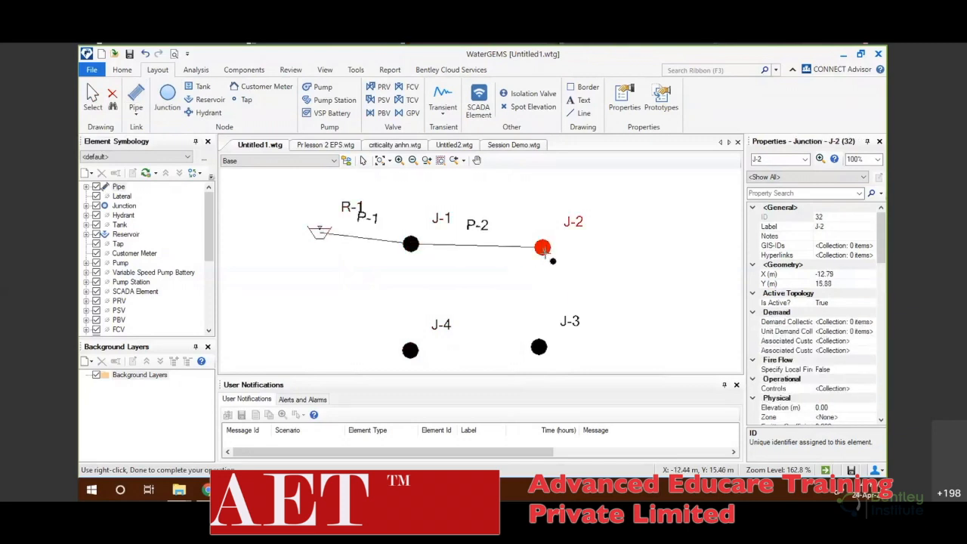
click(539, 346)
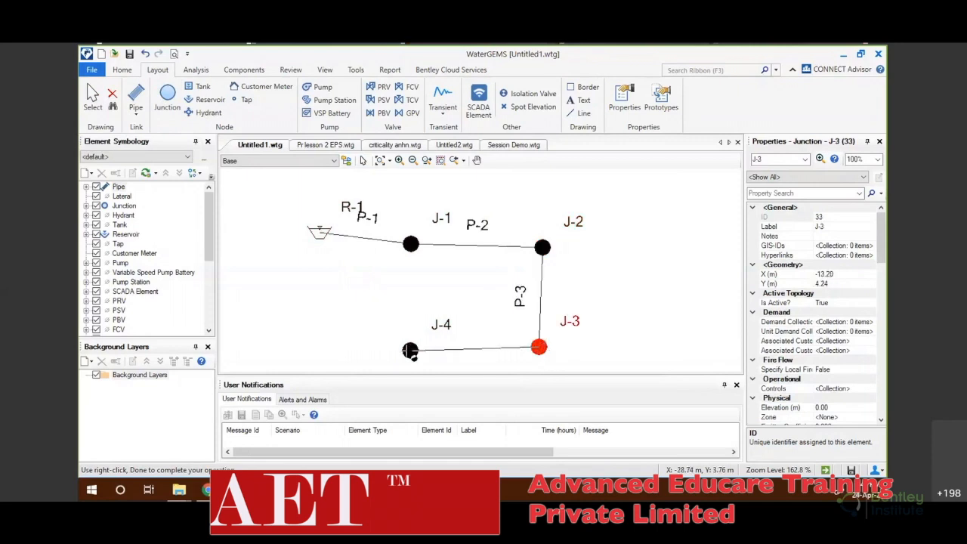
click(410, 350)
click(411, 242)
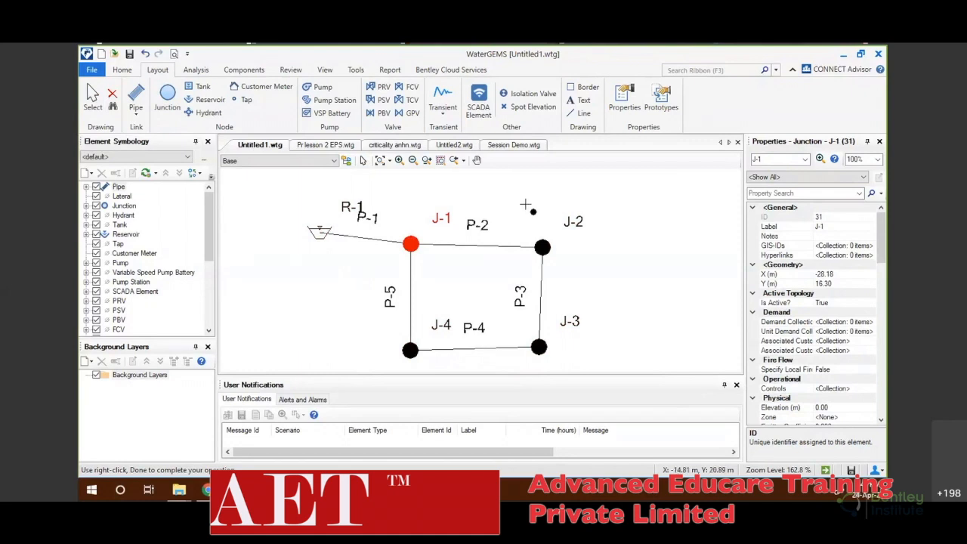
key(Escape)
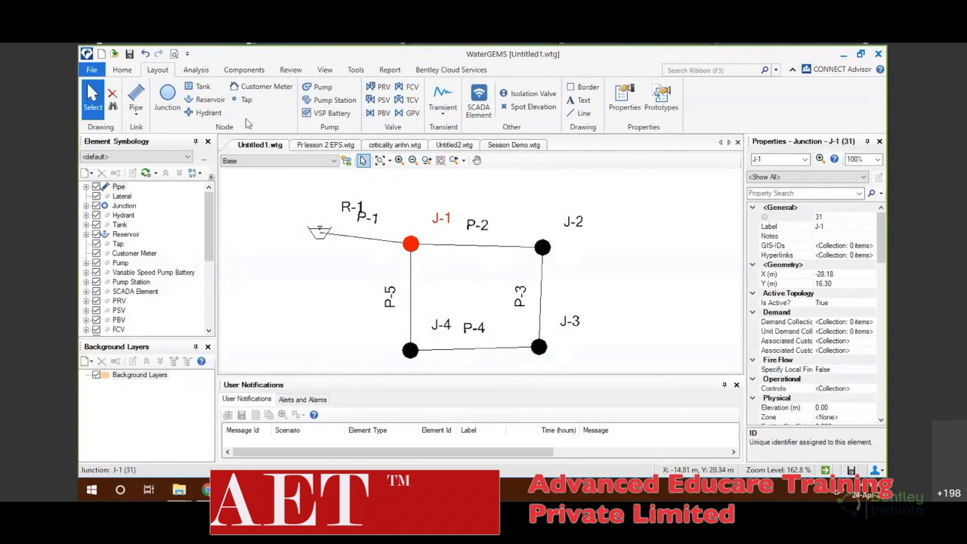
Step: Select reservoir R-1, widen the display of its properties, and look through the whole property list
click(123, 69)
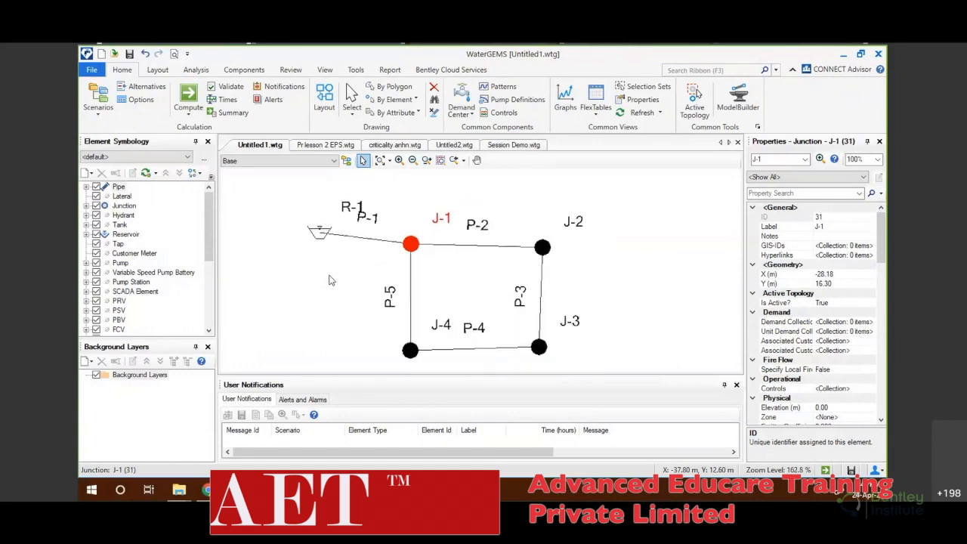
click(321, 232)
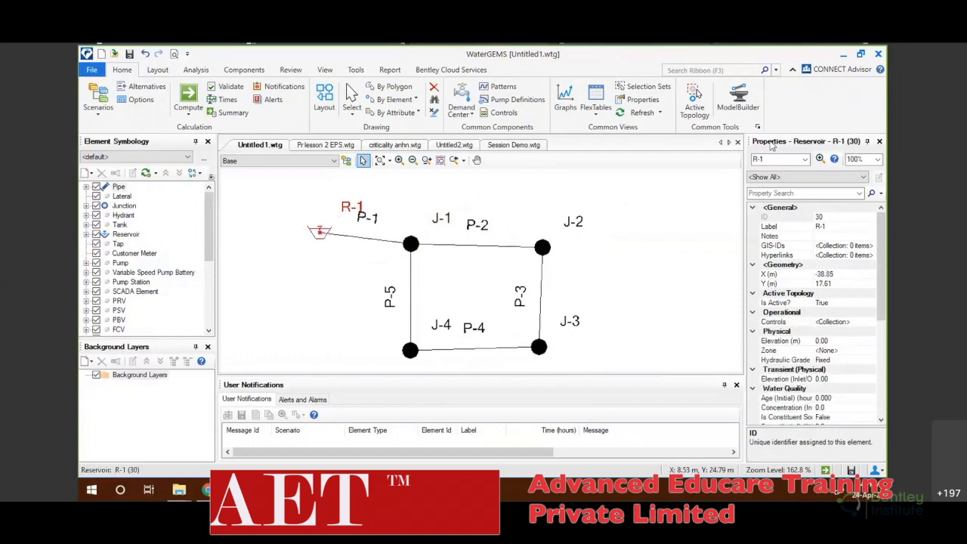
drag(746, 221, 696, 208)
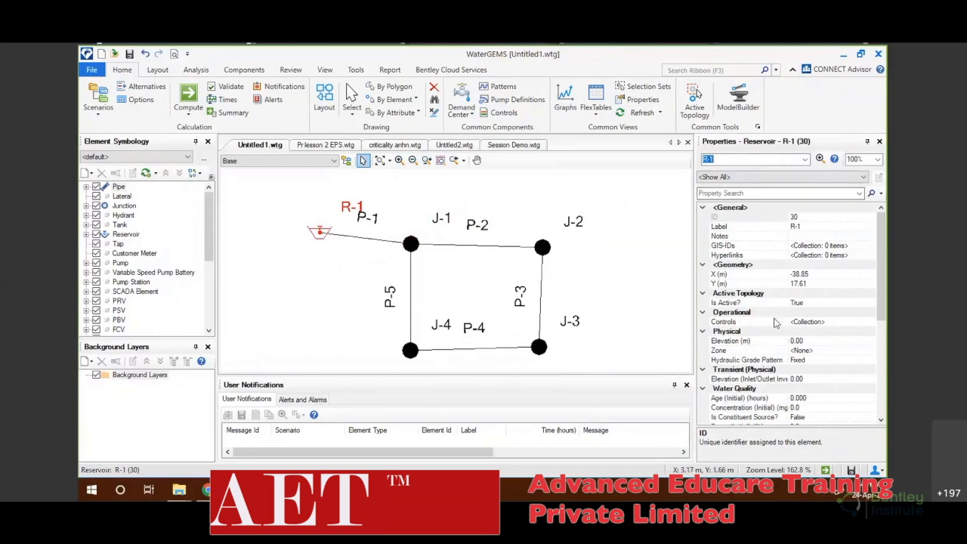
scroll(763, 292, down, 7)
scroll(763, 291, up, 7)
click(729, 145)
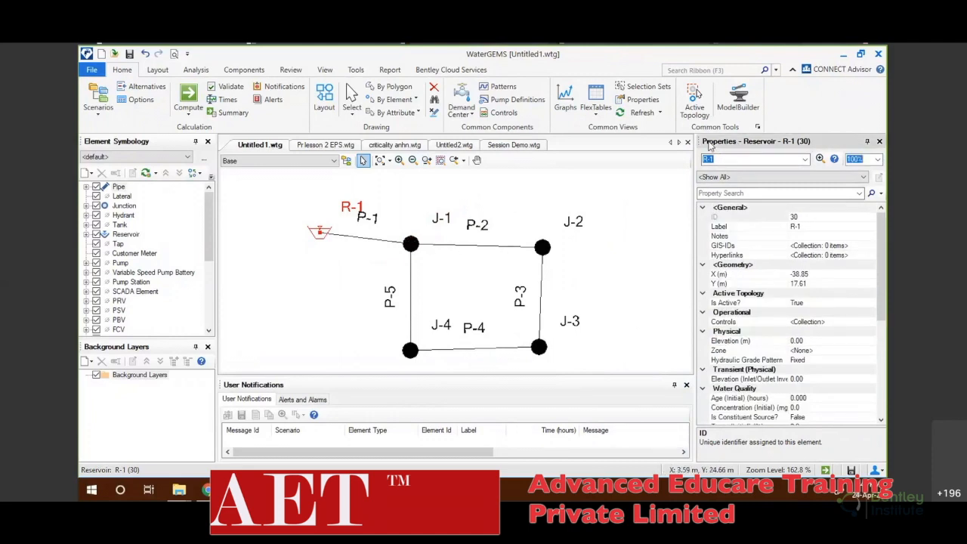
Step: Inspect the property lists of junction J-1 and pipe P-1
click(415, 246)
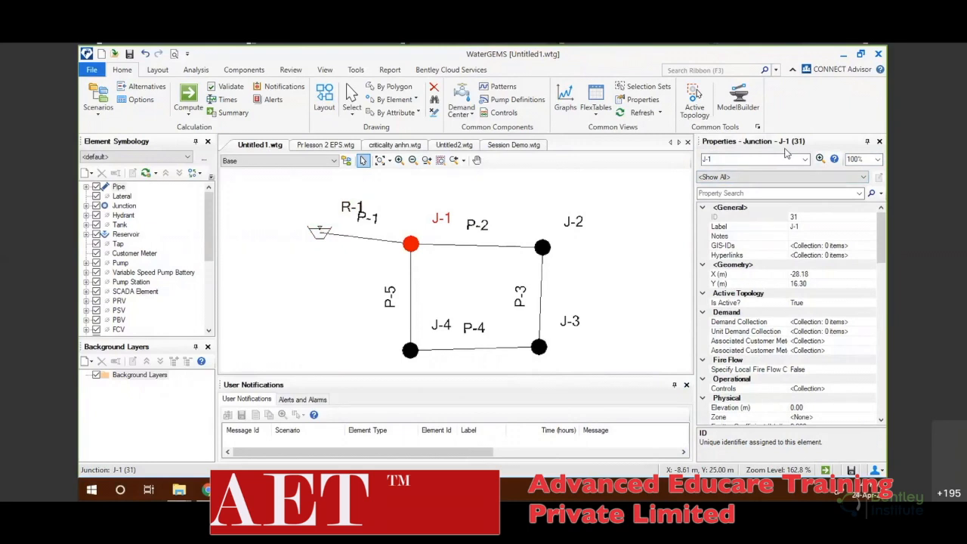
click(380, 240)
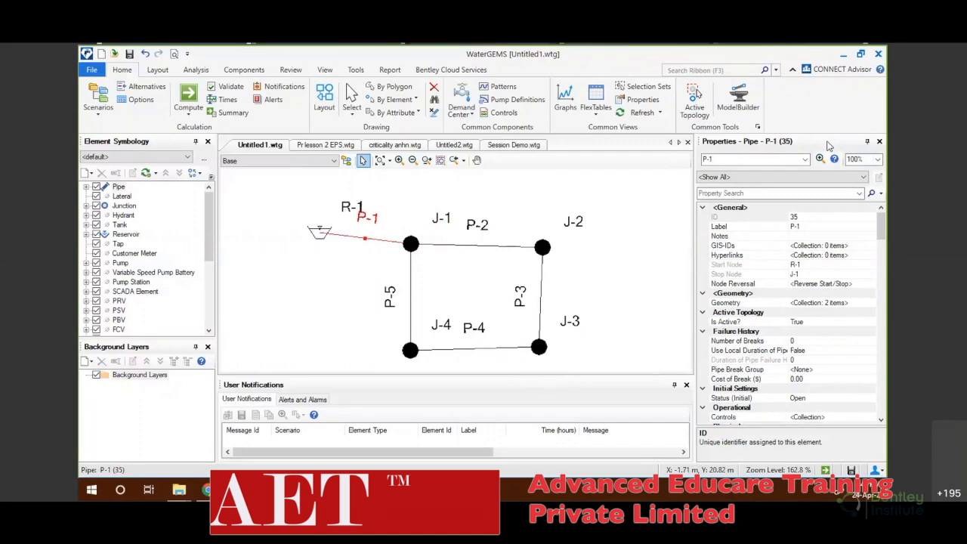
scroll(768, 235, down, 7)
scroll(766, 284, up, 7)
Step: Open the junction FlexTable as a floating window and reposition it over the drawing
click(595, 117)
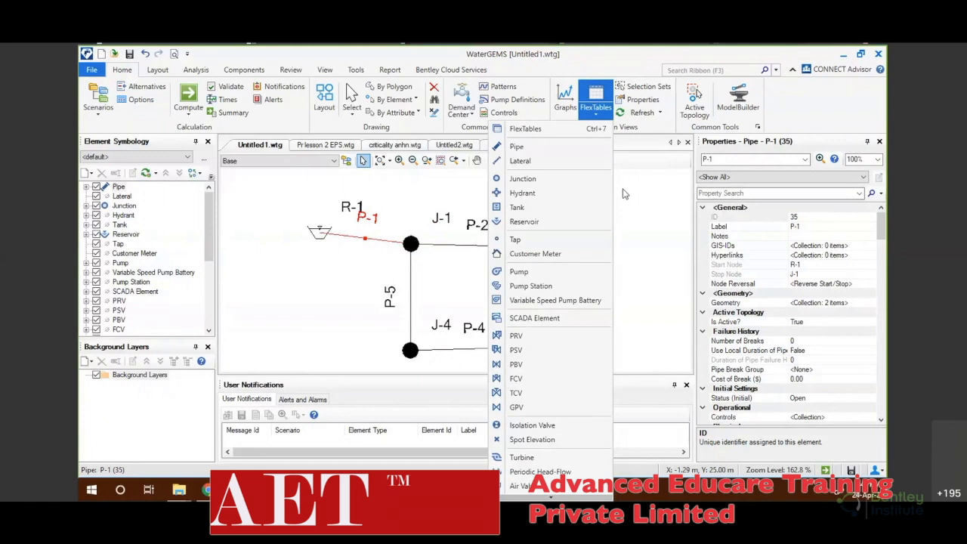
click(585, 181)
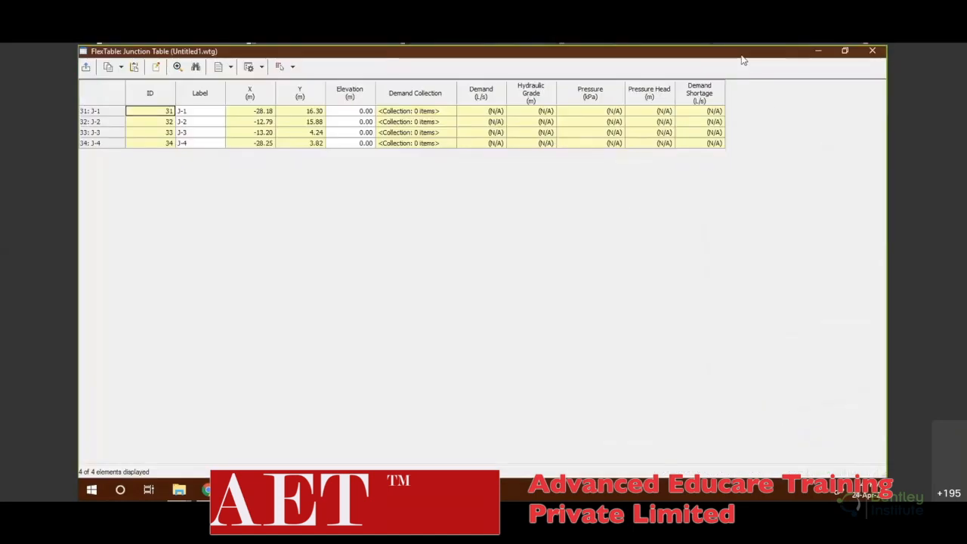
double_click(742, 56)
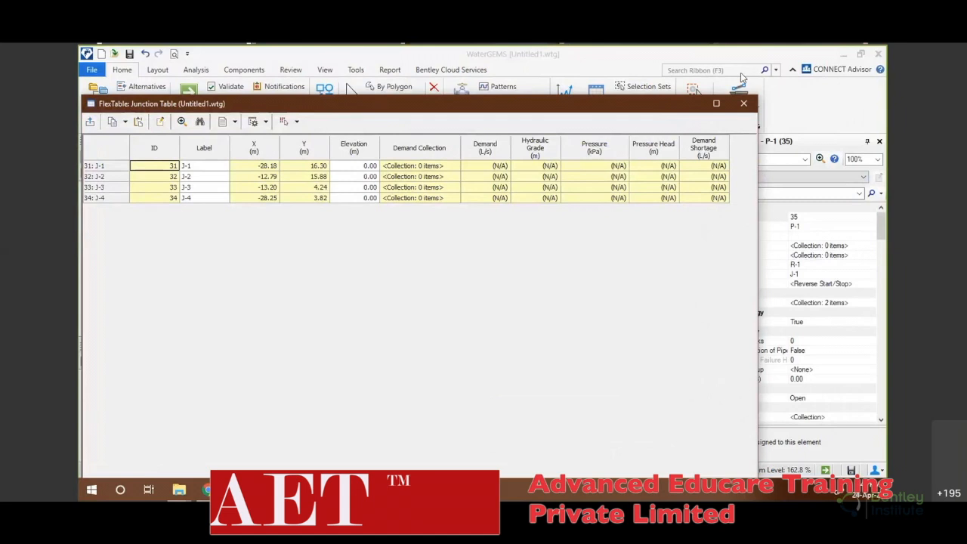
drag(643, 104, 721, 70)
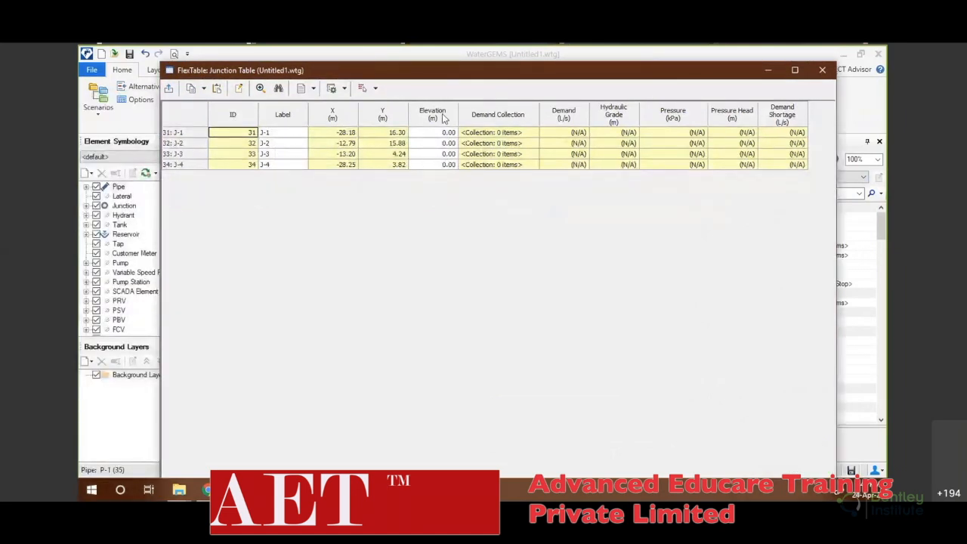
Step: Enter elevations of 120, 100, 98 and 96 m for junctions J-1 to J-4 in the junction table
click(430, 134)
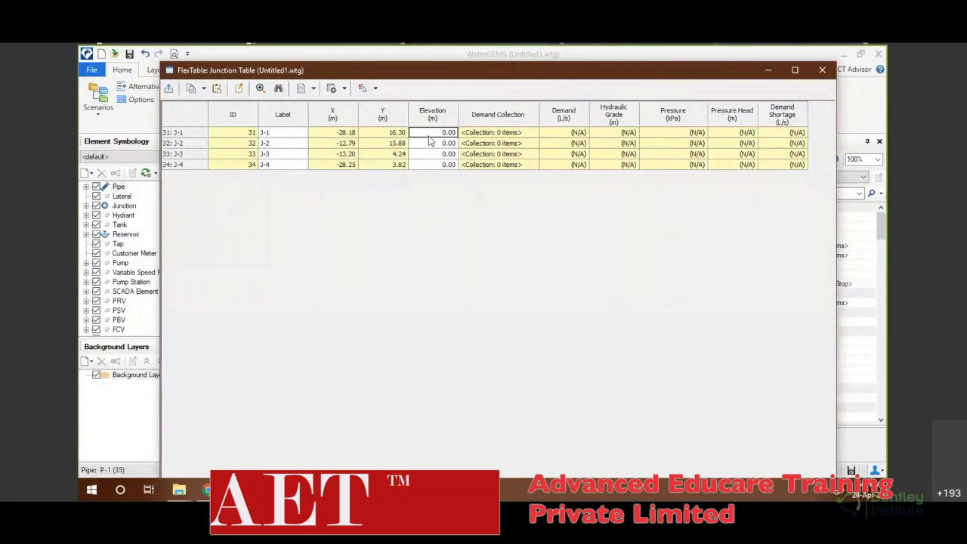
text(120)
key(Return)
key(Return)
text(98)
key(Return)
text(96)
Step: Set the elevations of J-1, J-2, J-3 and J-4 to 100, 98, 96 and 94 m, and close the junction table
click(415, 133)
text(1)
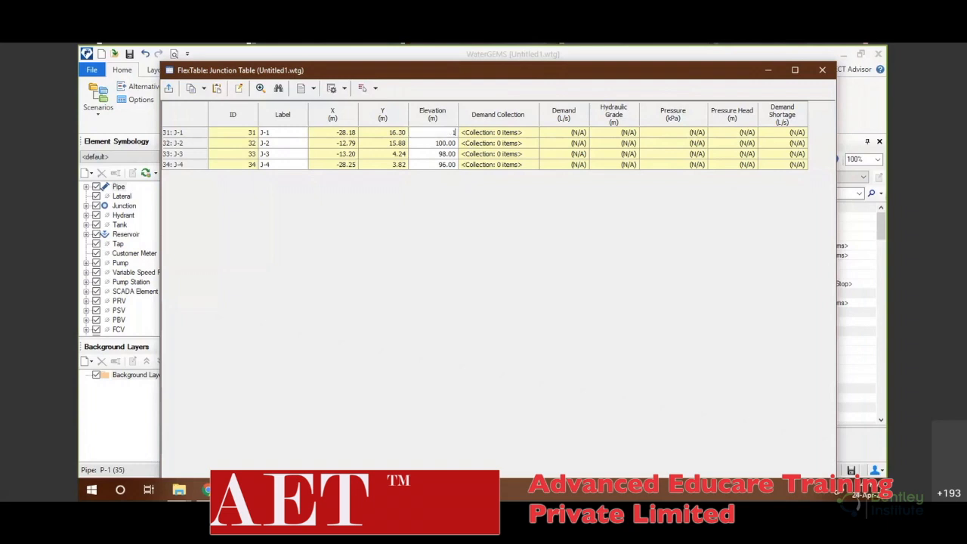
text(00)
key(Return)
text(98)
key(Return)
text(96)
key(Return)
text(94)
click(832, 67)
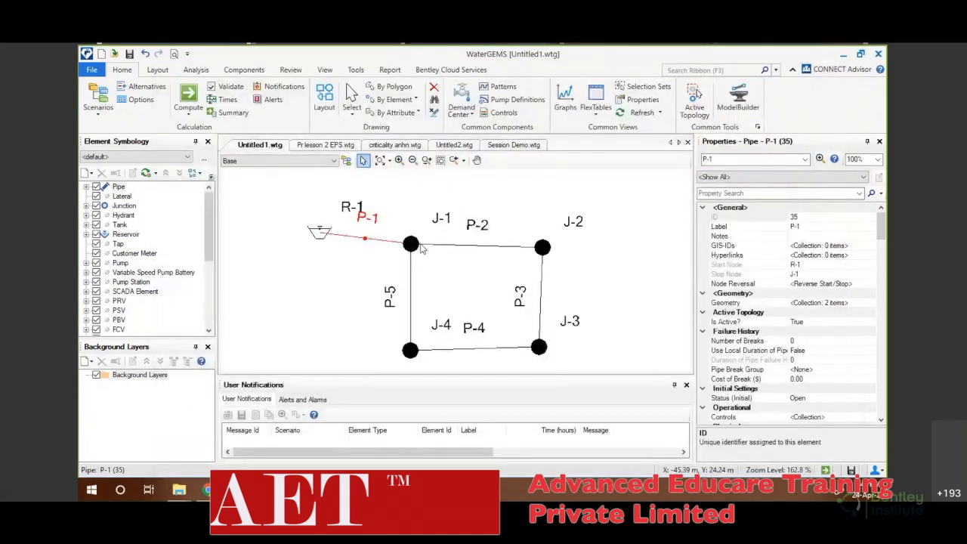
Step: Check the elevation property of each junction around the loop, from J-1 to J-4
click(421, 248)
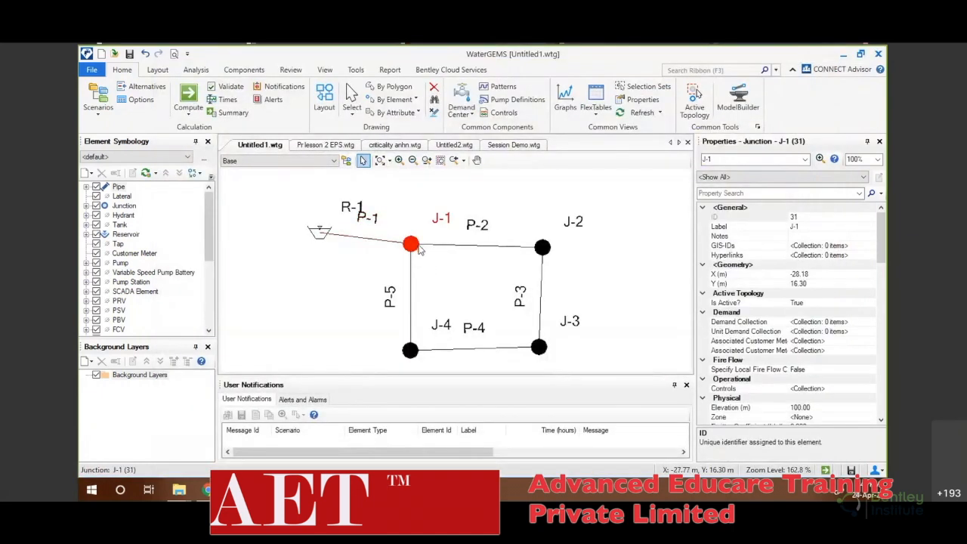
click(424, 263)
click(413, 245)
scroll(813, 295, down, 3)
click(730, 312)
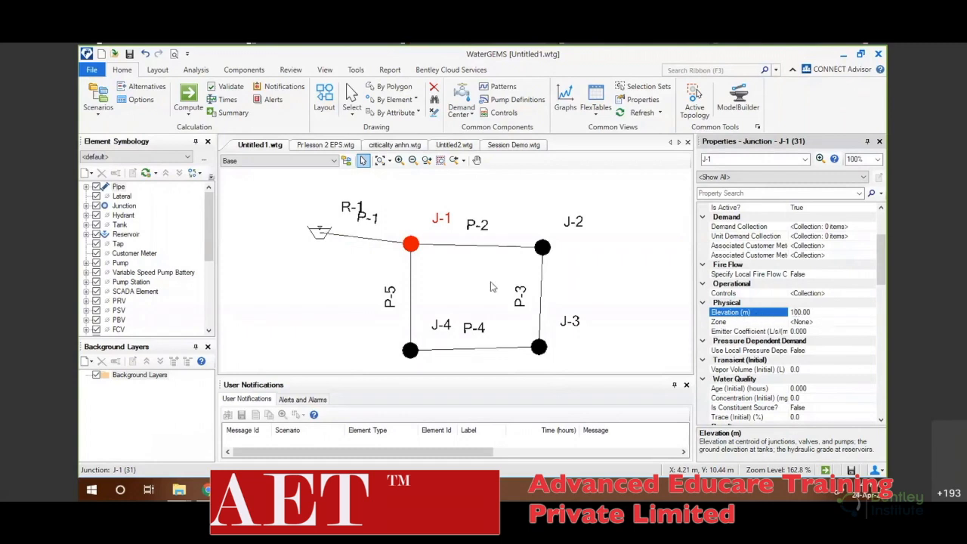
click(541, 253)
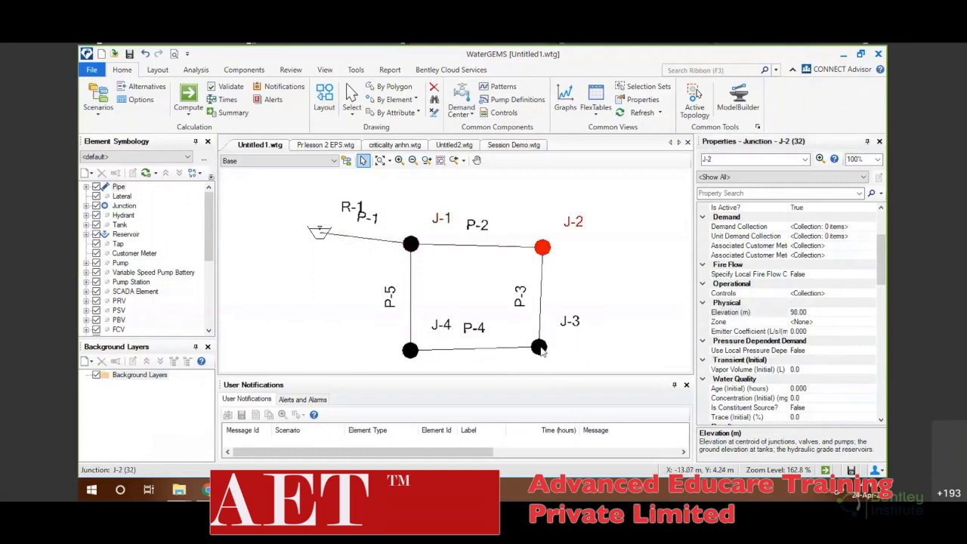
click(412, 352)
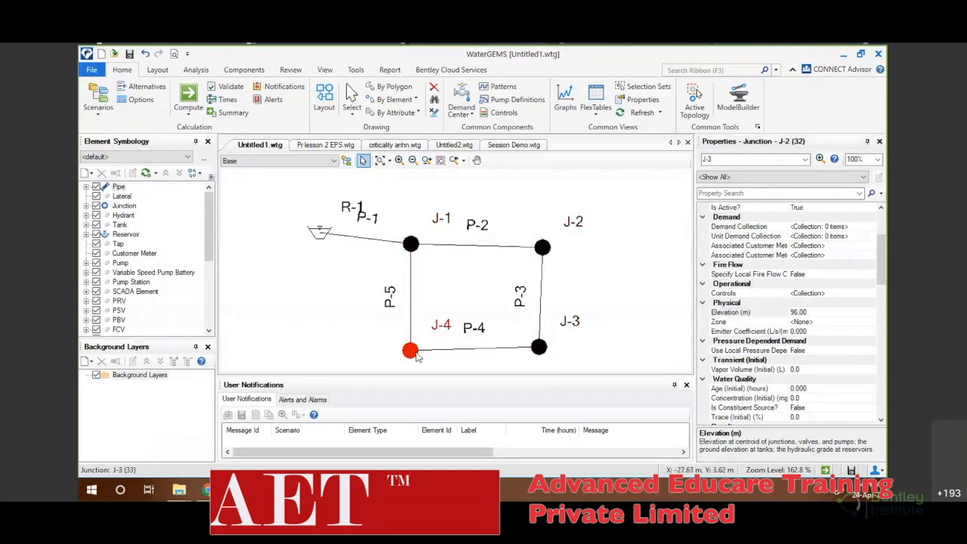
Step: Set the elevation of reservoir R-1 to 120 m in its properties
click(319, 232)
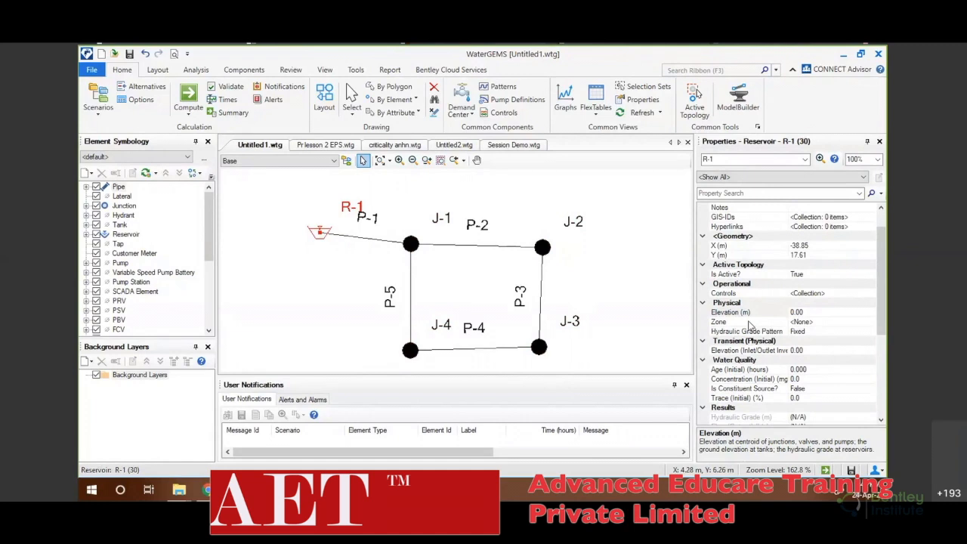
click(771, 313)
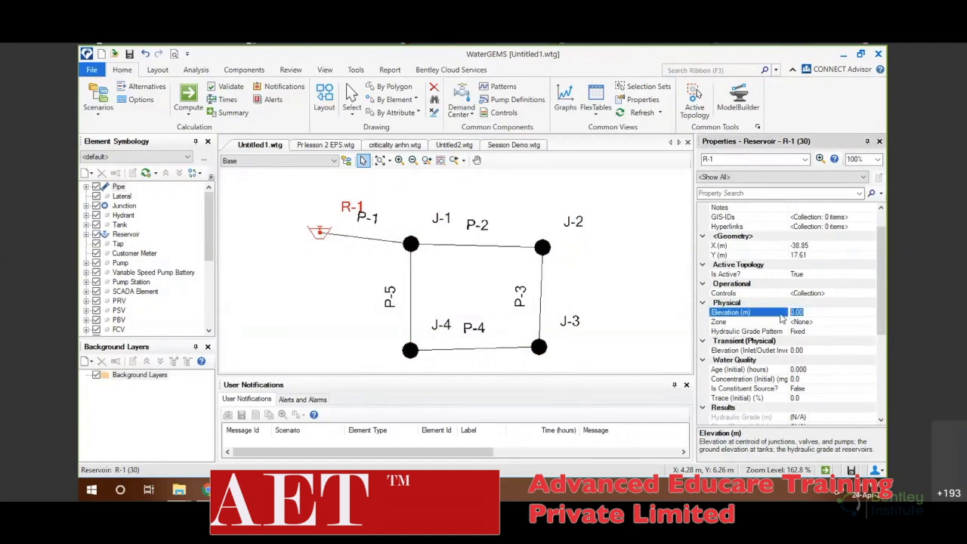
text(120)
key(Return)
click(606, 313)
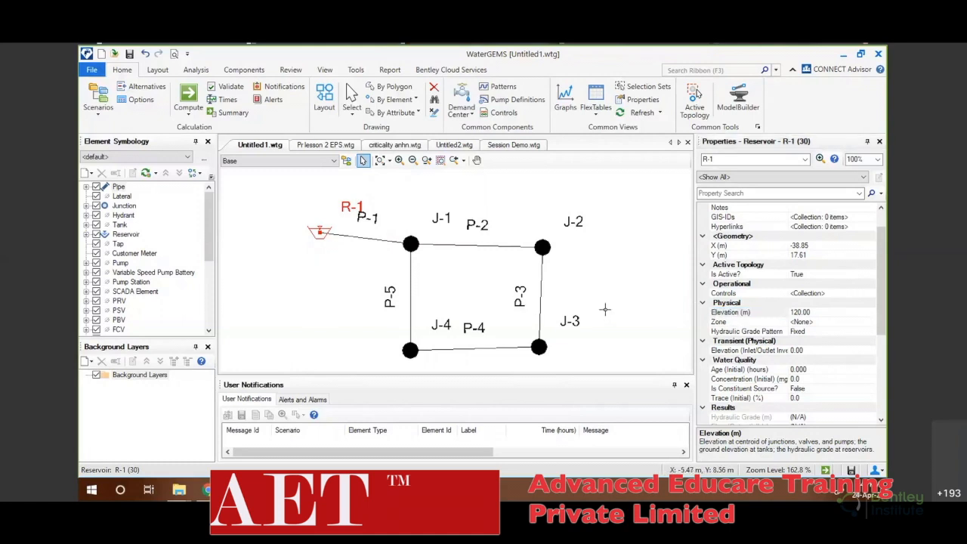
click(597, 112)
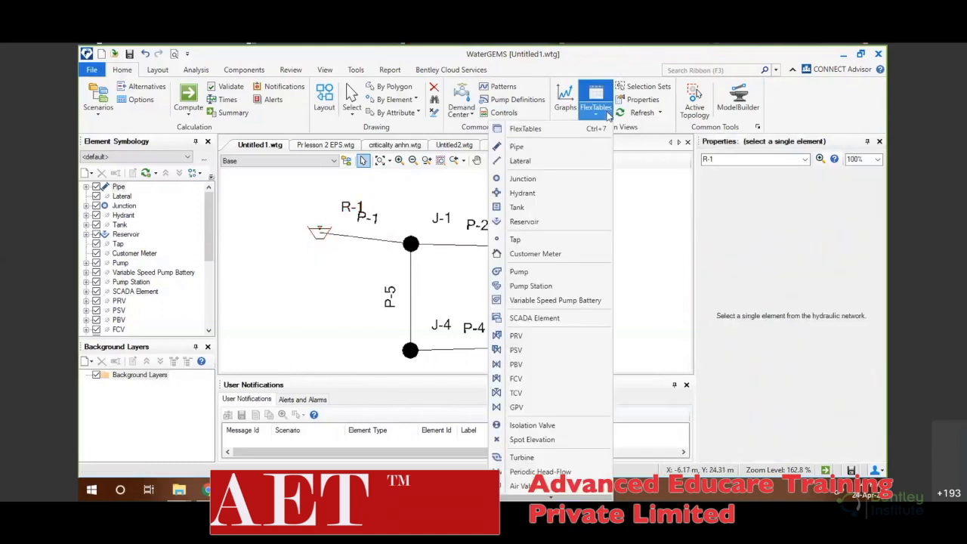
click(696, 229)
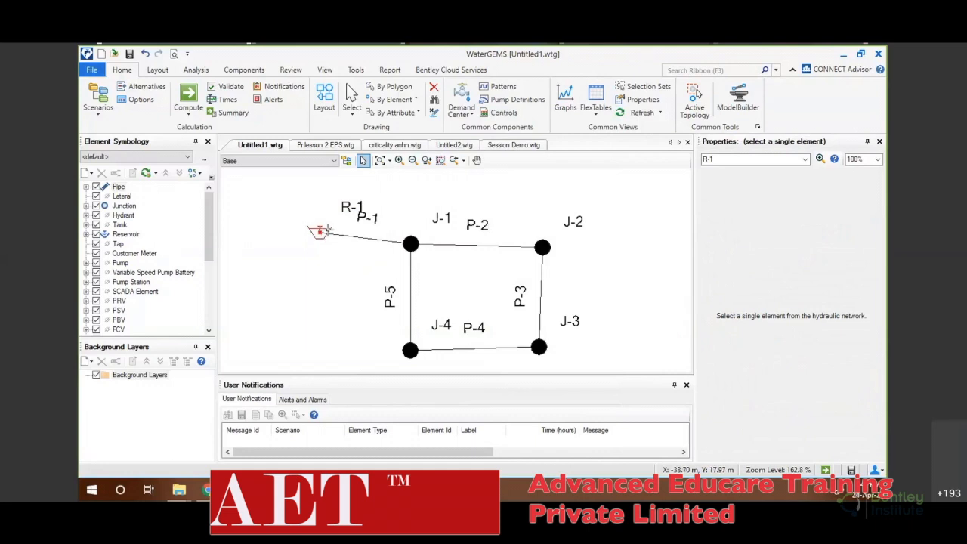
click(319, 231)
click(411, 247)
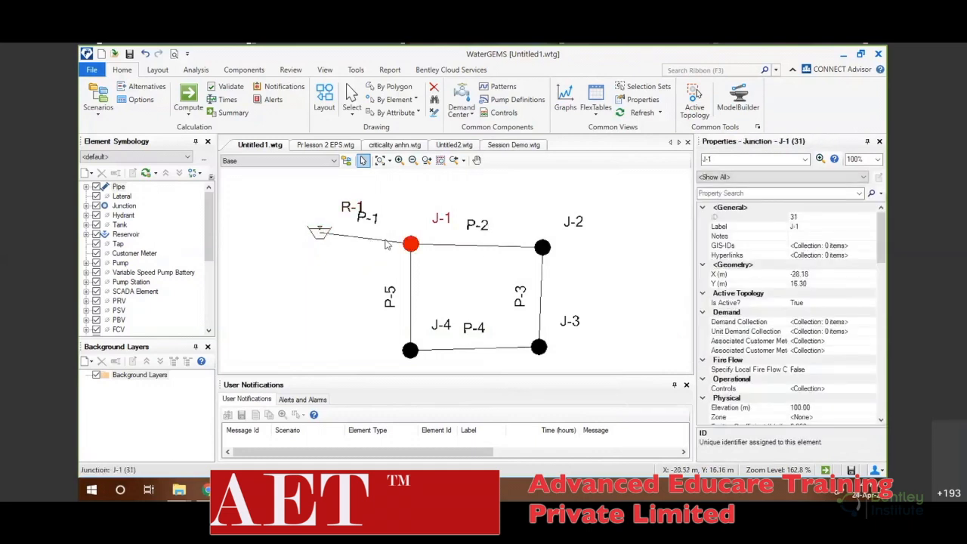
Step: Open the pipe FlexTable and set the diameter of all five pipes to 100 mm with a Global Edit
click(593, 113)
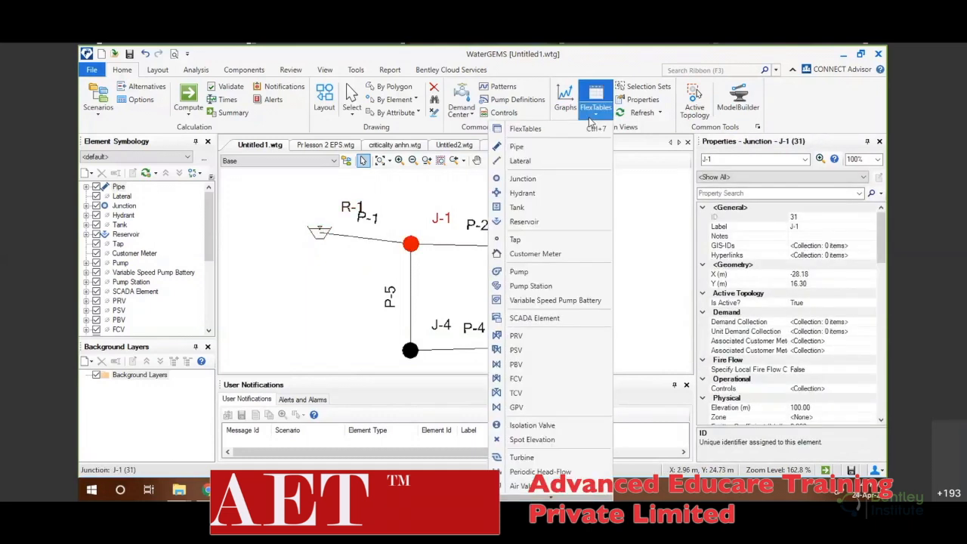
click(584, 144)
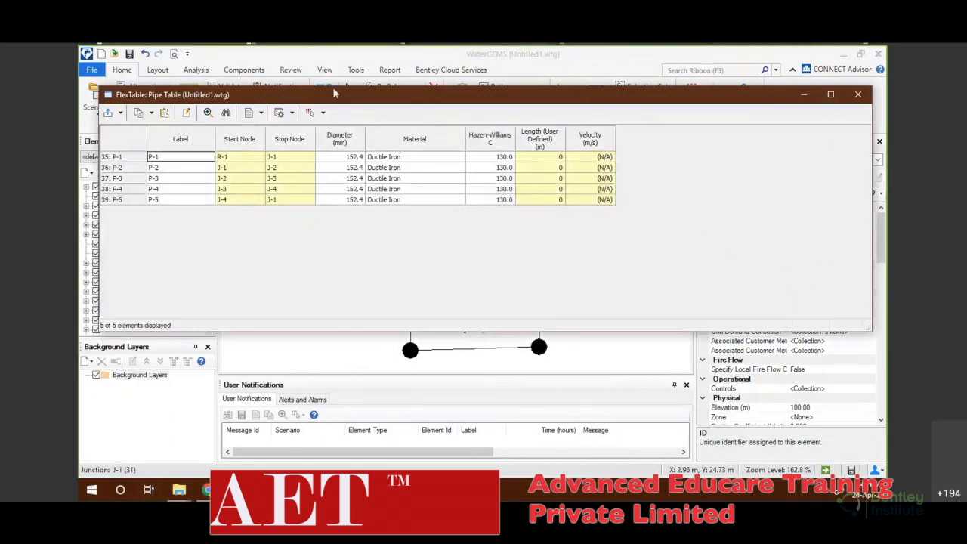
click(340, 156)
drag(342, 158, 345, 260)
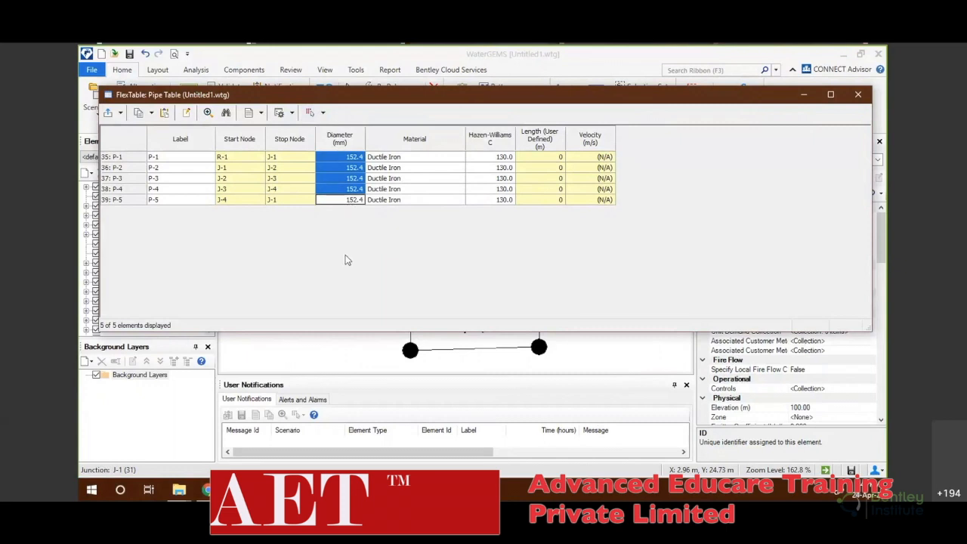
right_click(340, 156)
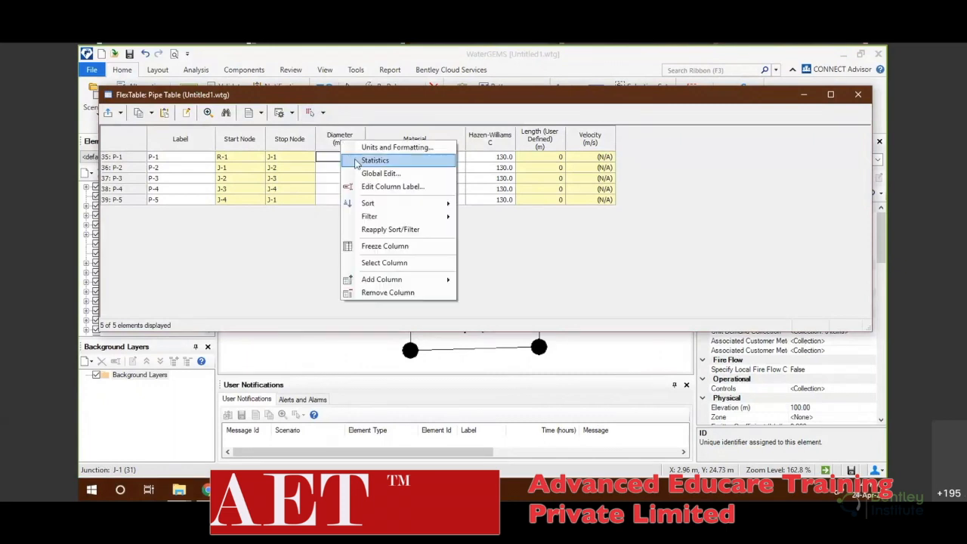
click(570, 282)
right_click(343, 133)
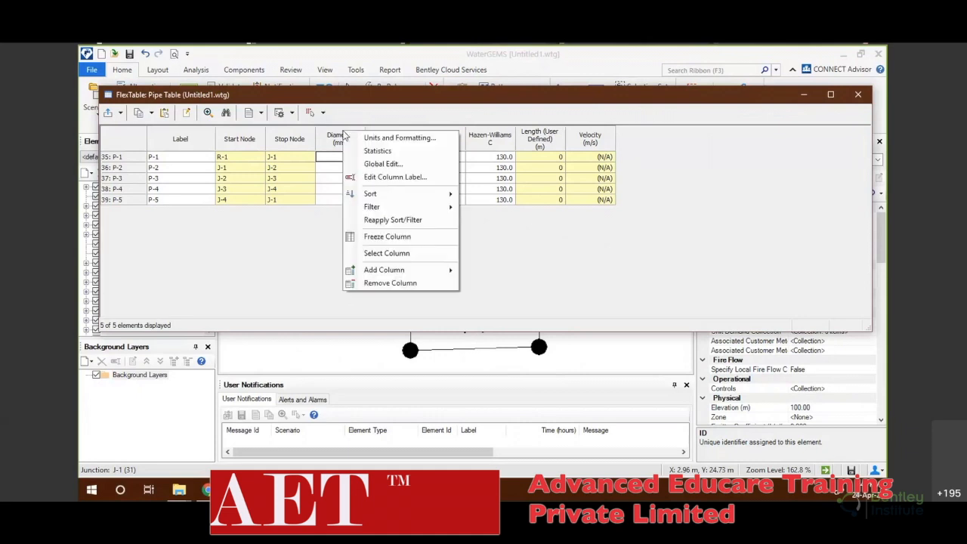
click(528, 229)
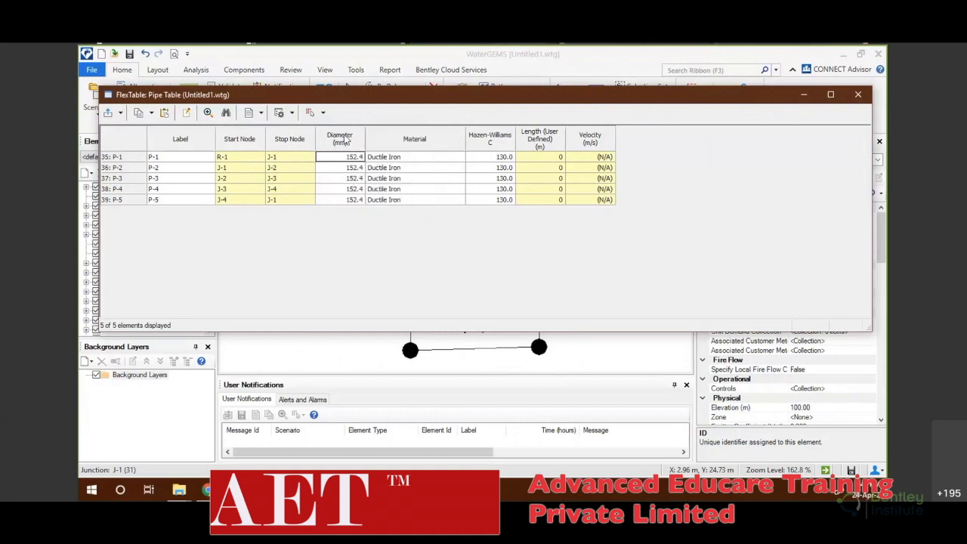
right_click(345, 141)
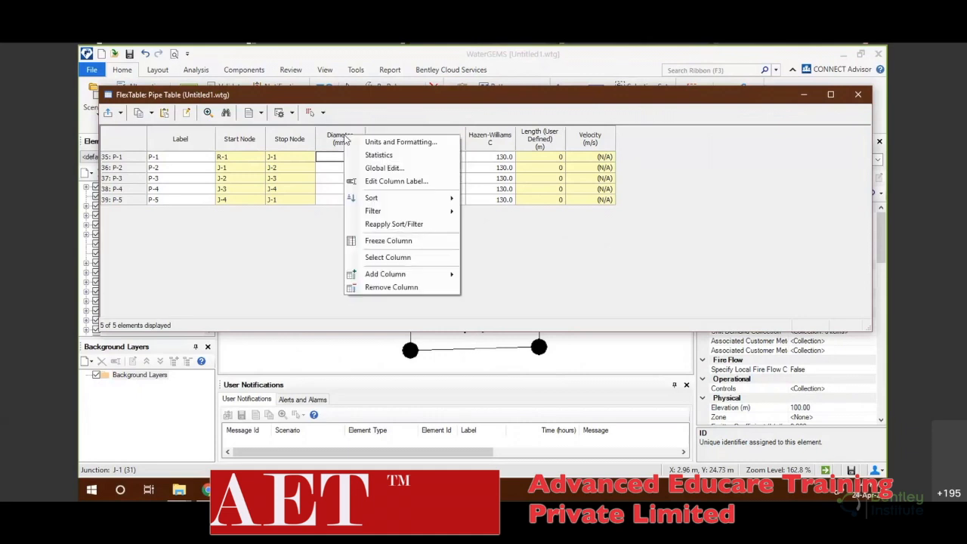
click(385, 168)
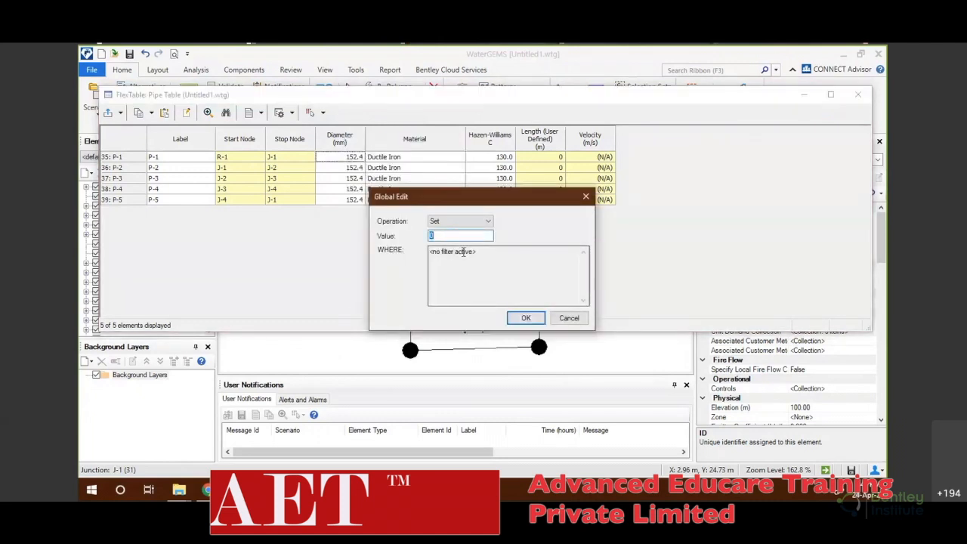
text(100)
click(525, 318)
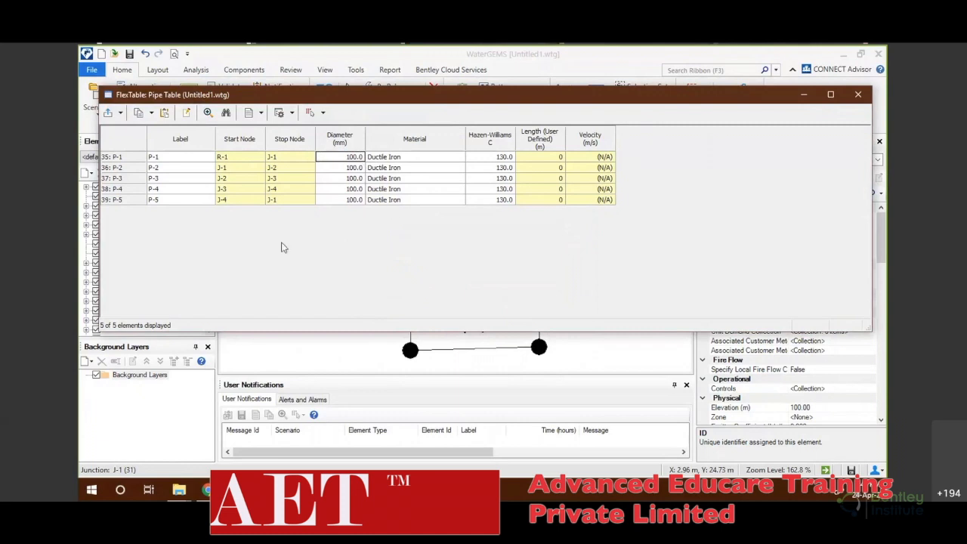
Step: Review the pipes' Material and Hazen-Williams C columns, and close the pipe table
click(380, 156)
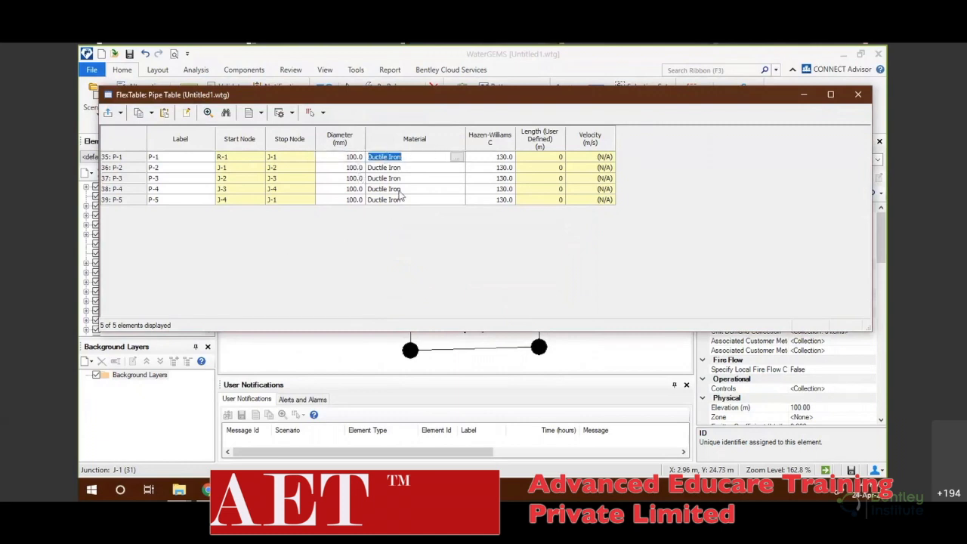
click(481, 158)
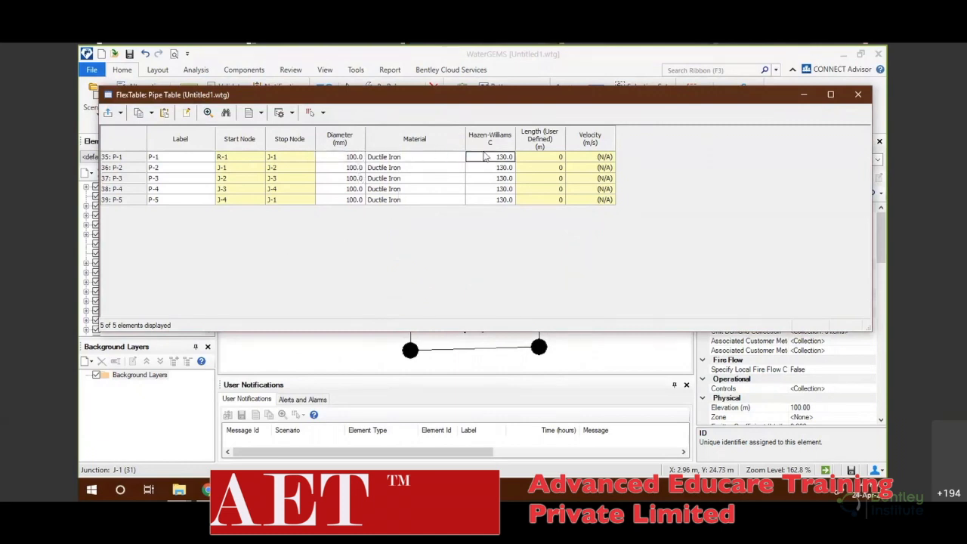
drag(484, 159, 488, 200)
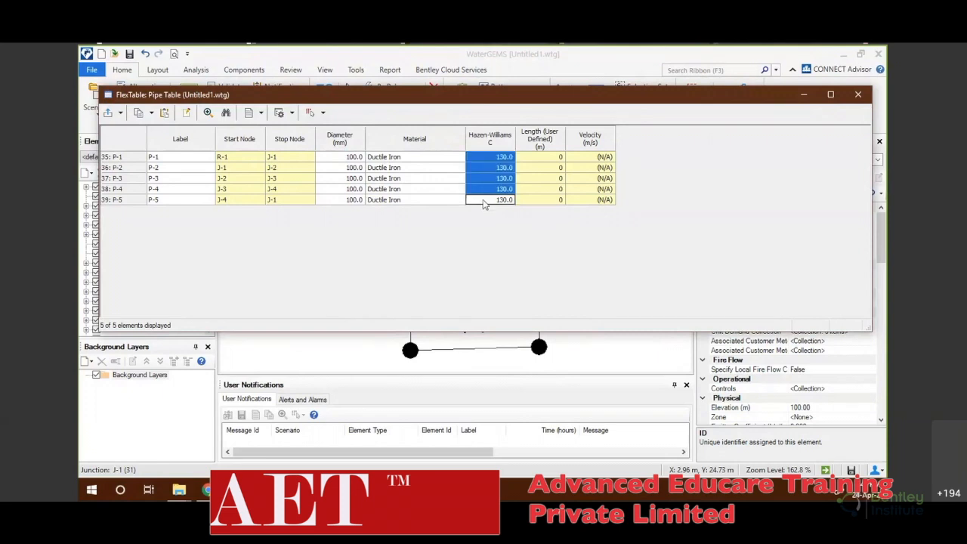
click(857, 96)
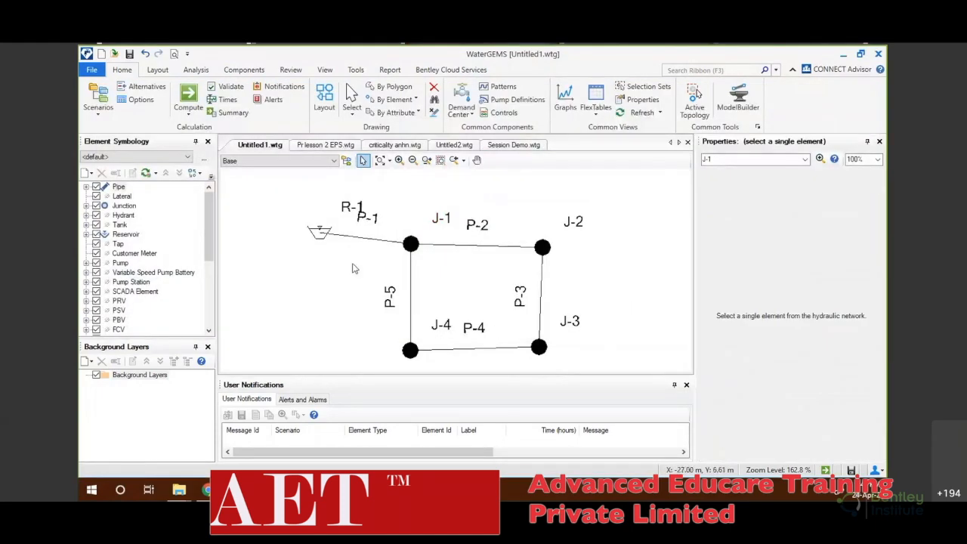
Step: View the properties of reservoir R-1, junction J-1 and pipe P-2, and clear the selection
click(321, 233)
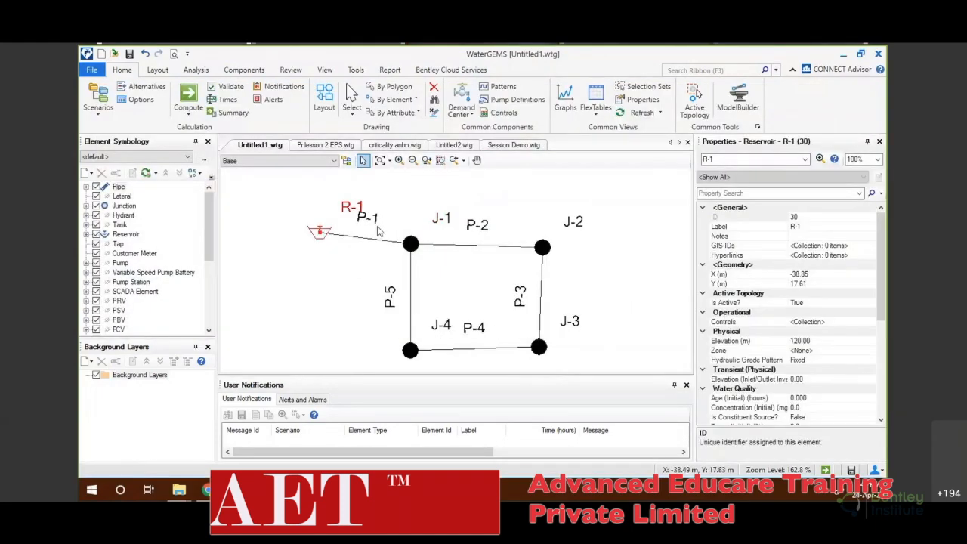
click(410, 249)
click(428, 247)
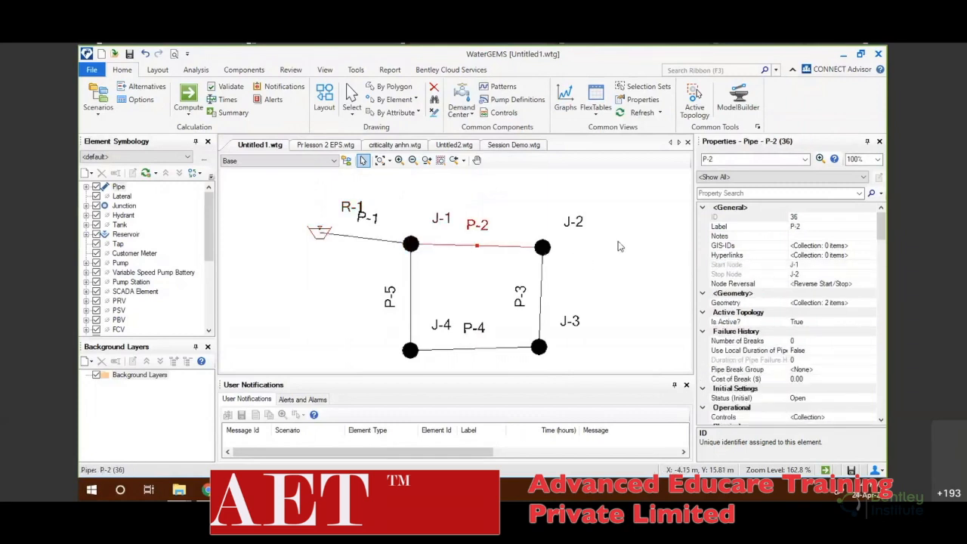
drag(627, 249, 666, 219)
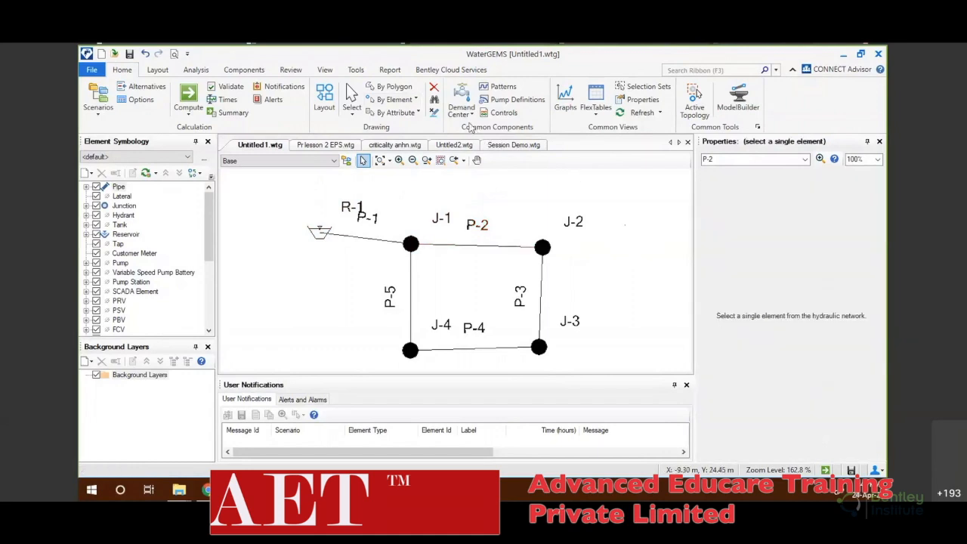
click(471, 117)
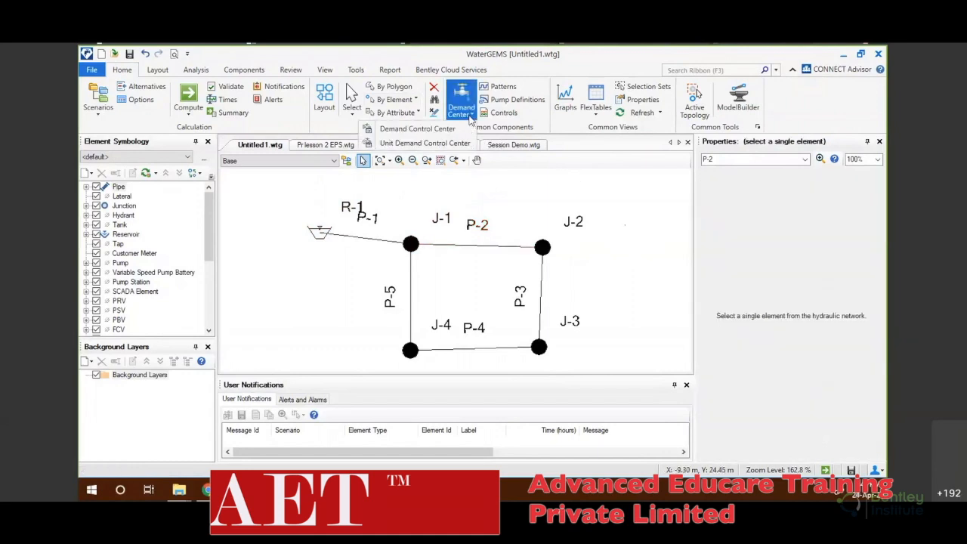
click(471, 131)
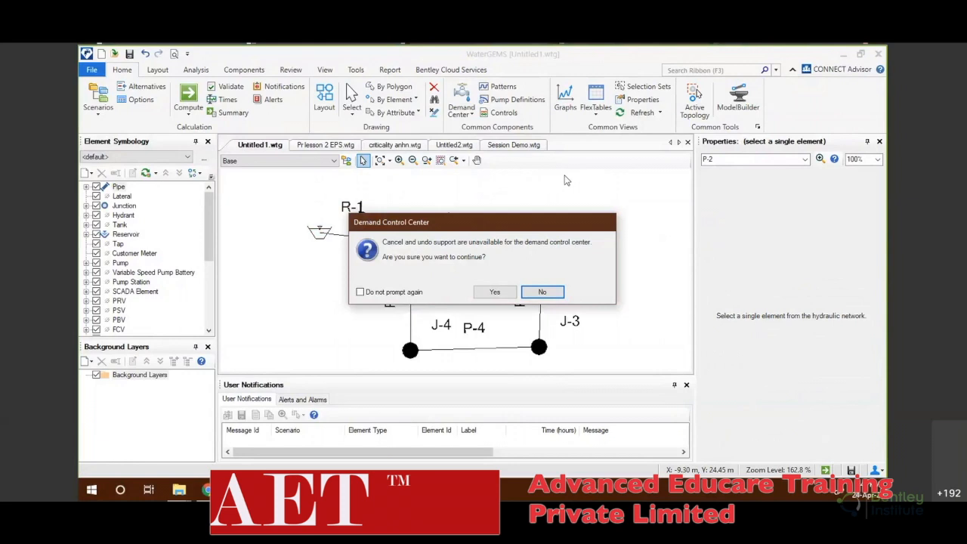
click(538, 293)
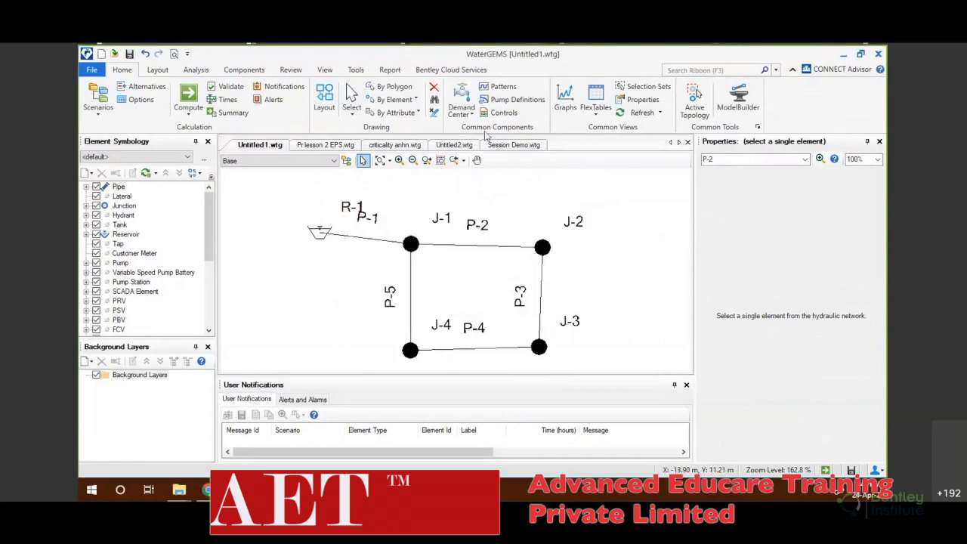
Step: Open the Demand Control Center, accepting its no-undo prompt, and initialize demands for all elements
click(467, 115)
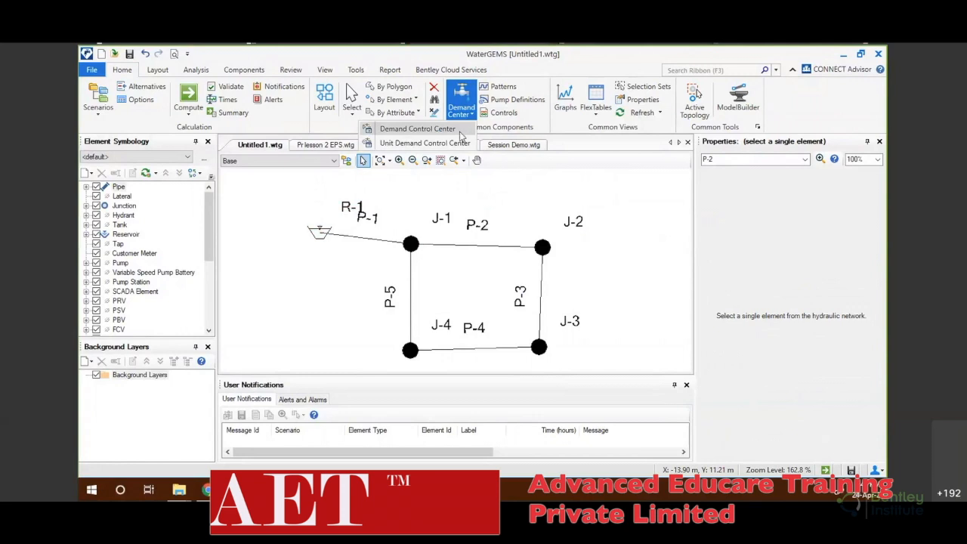
click(461, 132)
click(488, 297)
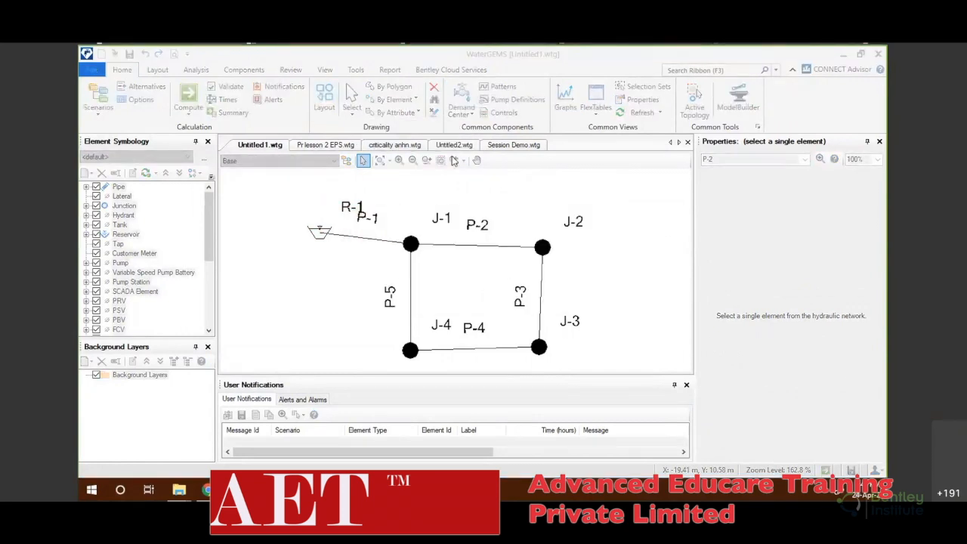
drag(481, 113, 541, 115)
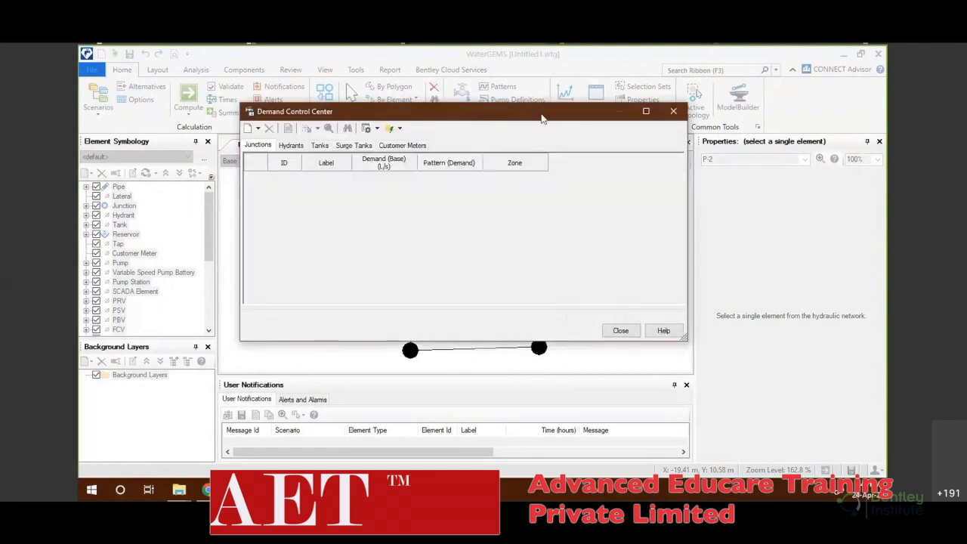
click(321, 131)
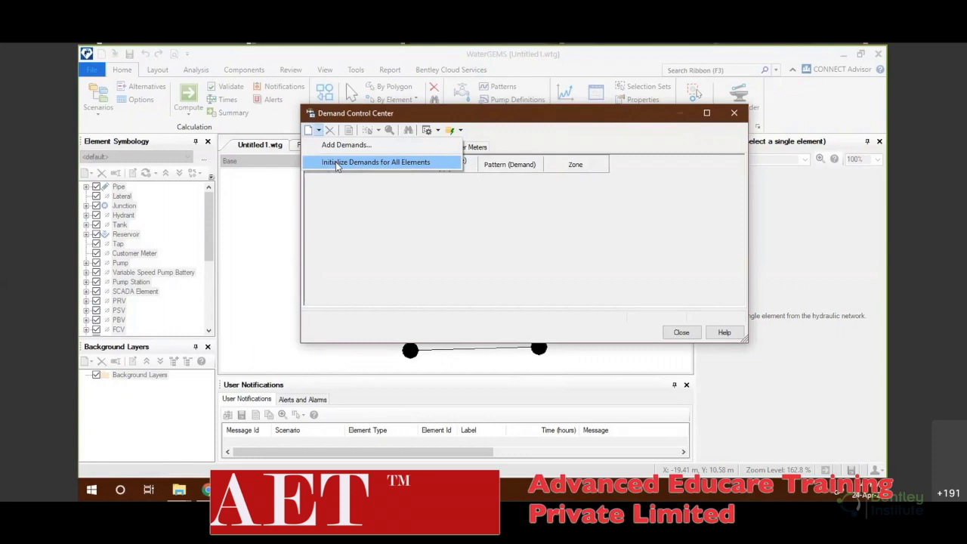
click(337, 164)
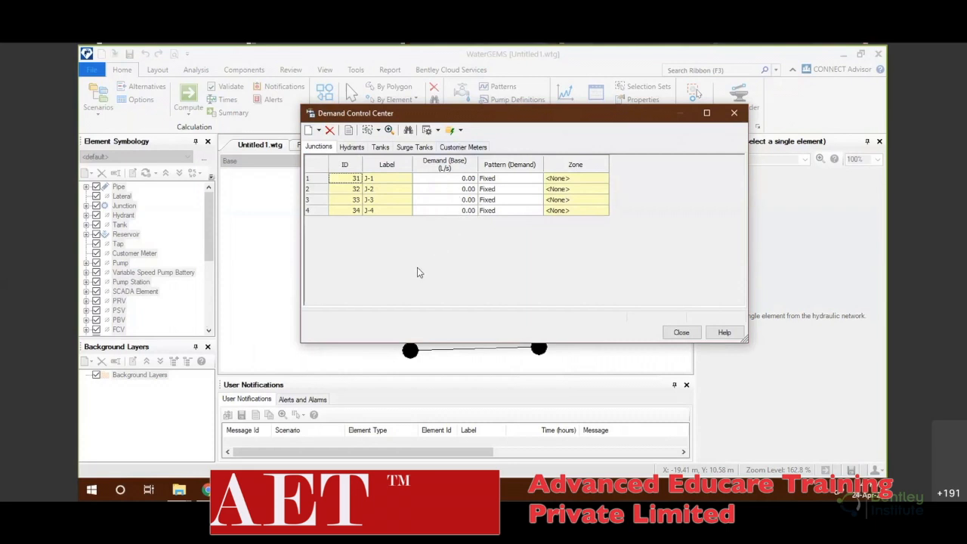
Step: Set the base demands to 10 L/s at J-1, 5 L/s at J-2, 15 L/s at J-3 and 5 L/s at J-4
drag(401, 180, 395, 221)
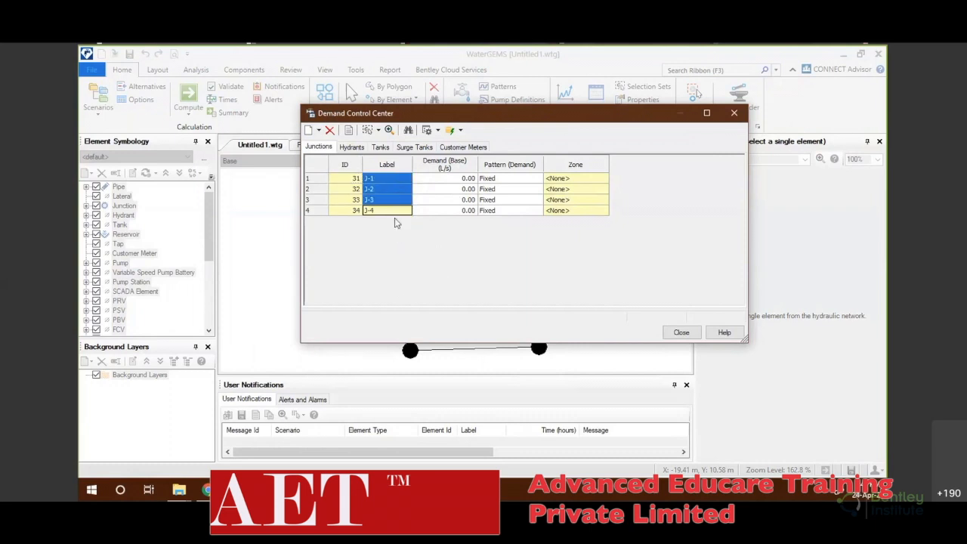
click(451, 180)
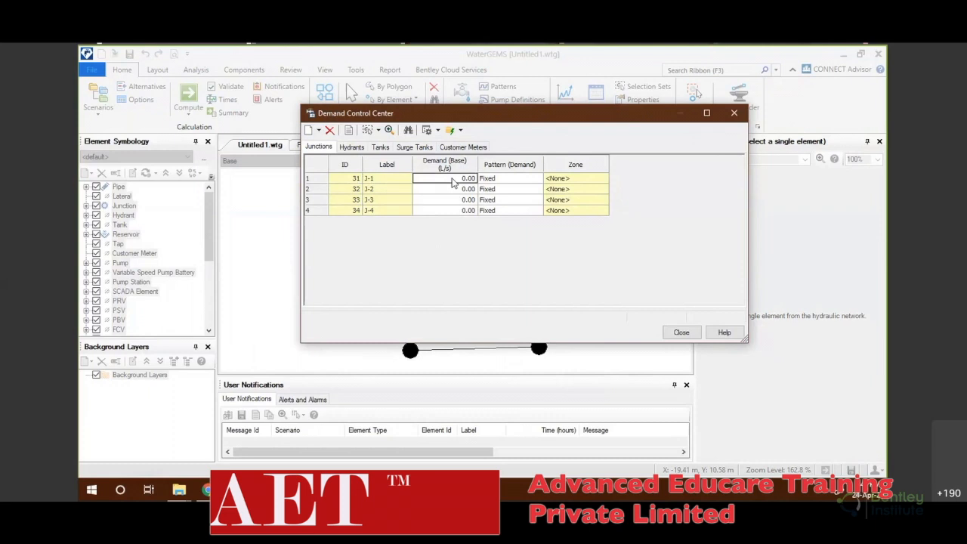
text(10)
key(Return)
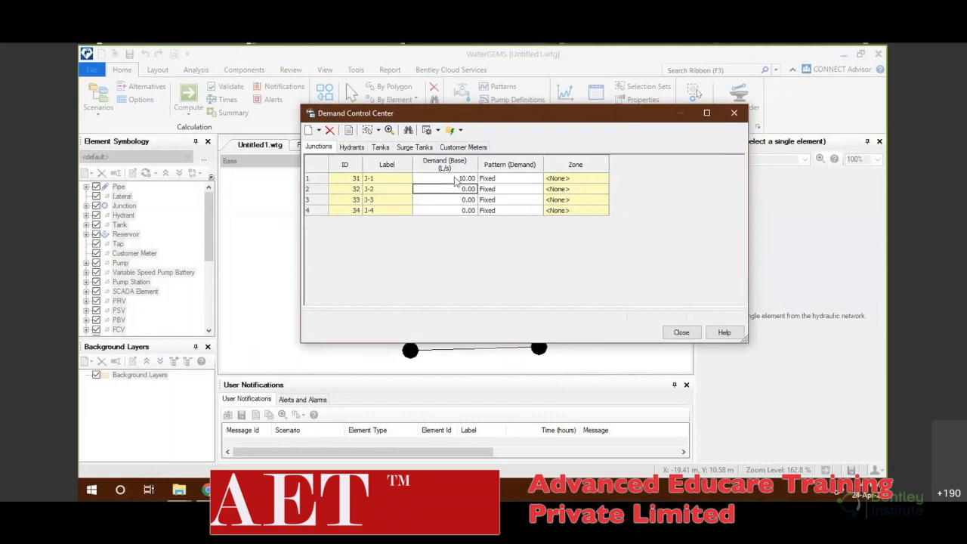
key(Return)
text(15)
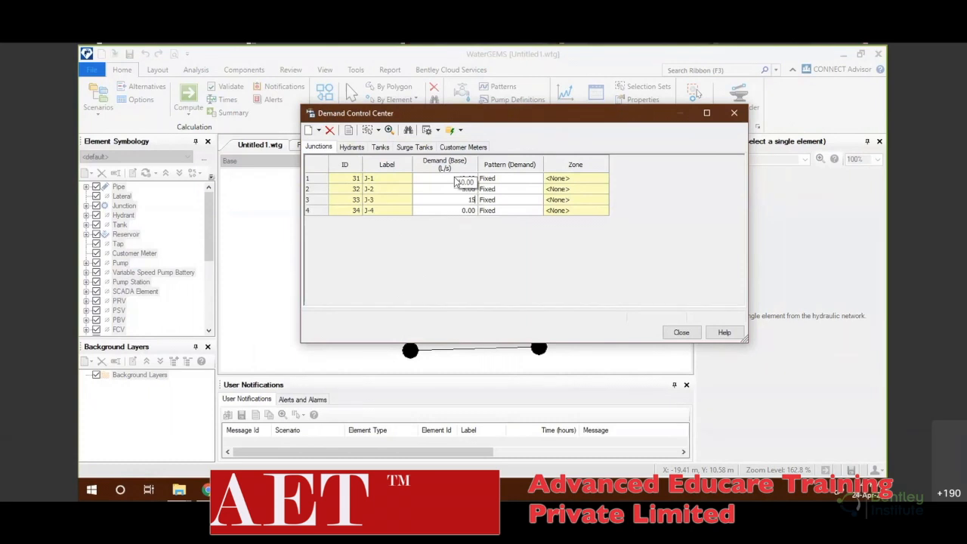
key(Return)
text(5)
key(Return)
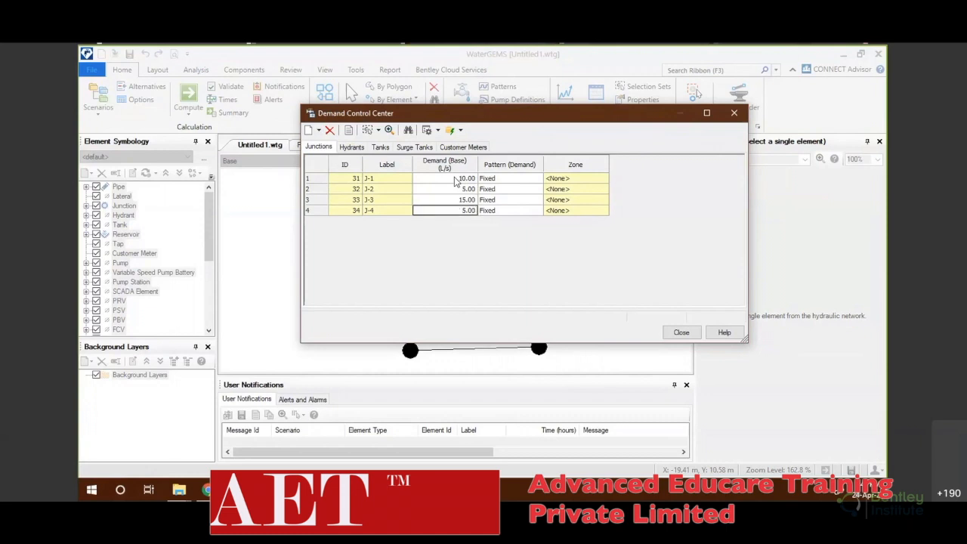
Step: Examine the maximum, minimum and sum in the base demand column's statistics, and close the Demand Control Center
right_click(458, 165)
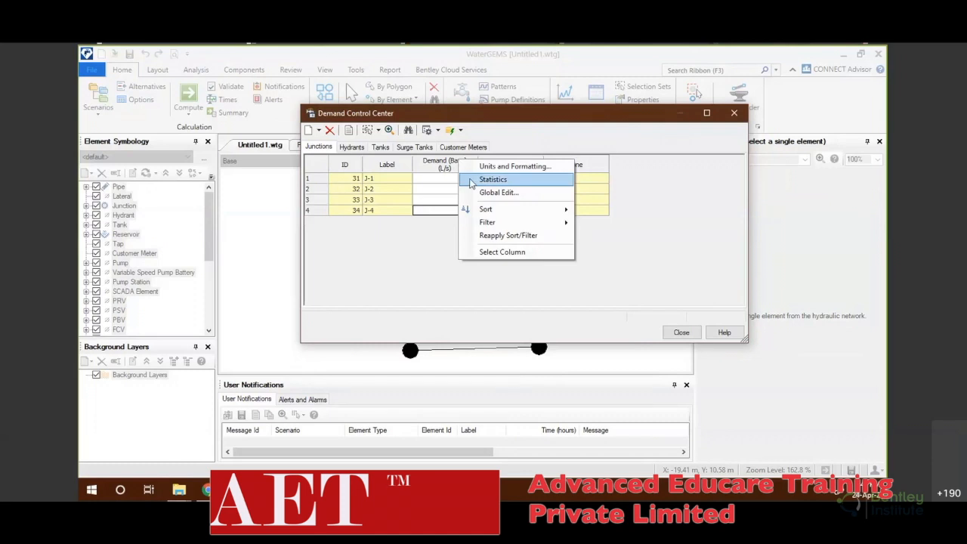
right_click(435, 167)
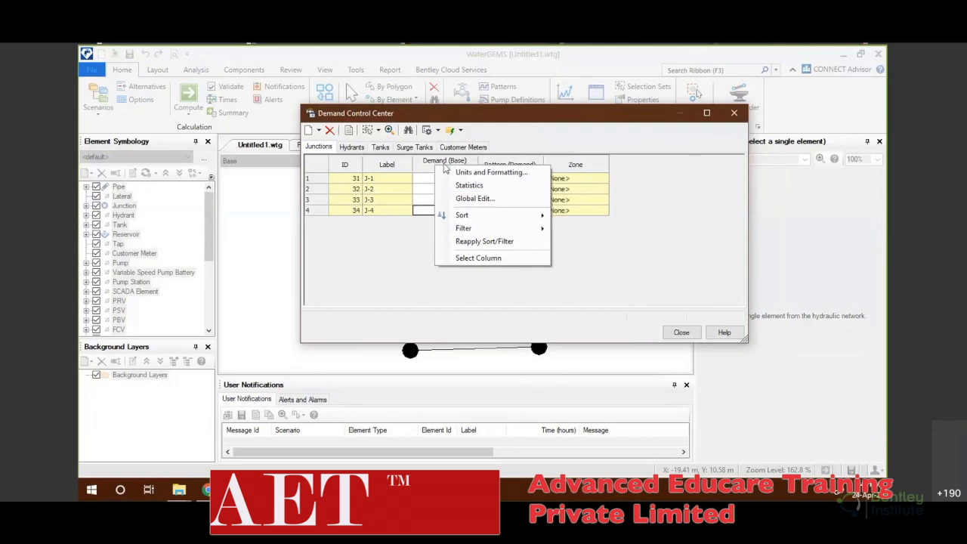
click(454, 186)
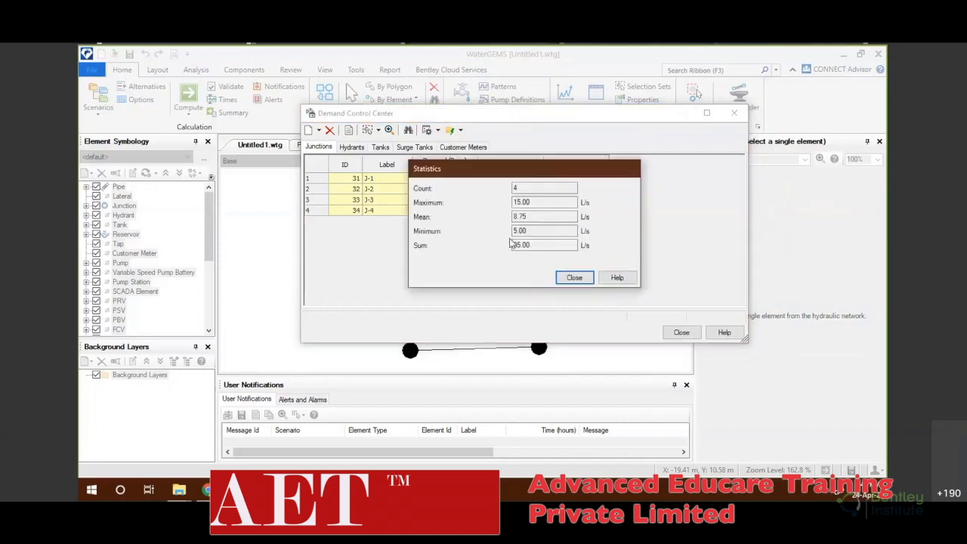
double_click(546, 202)
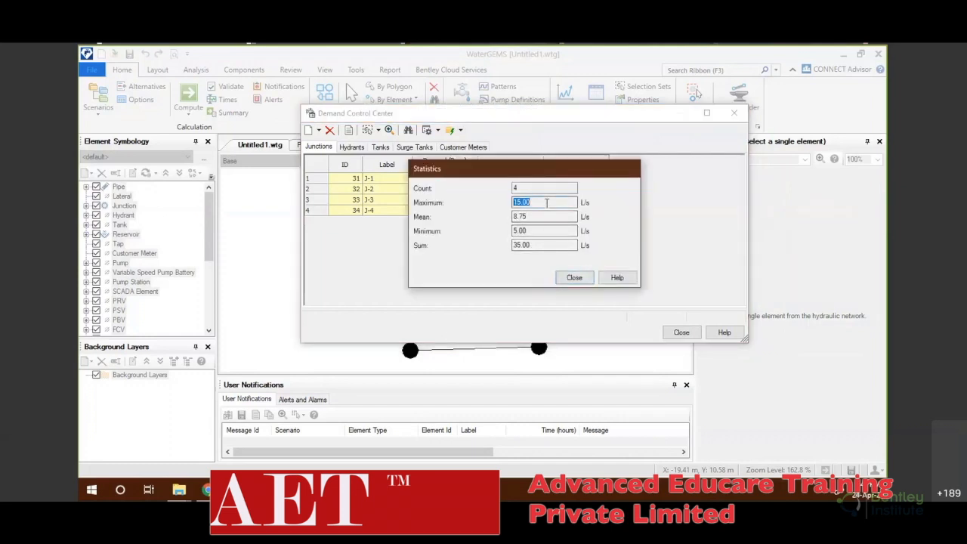
double_click(537, 202)
double_click(537, 231)
click(520, 231)
double_click(523, 231)
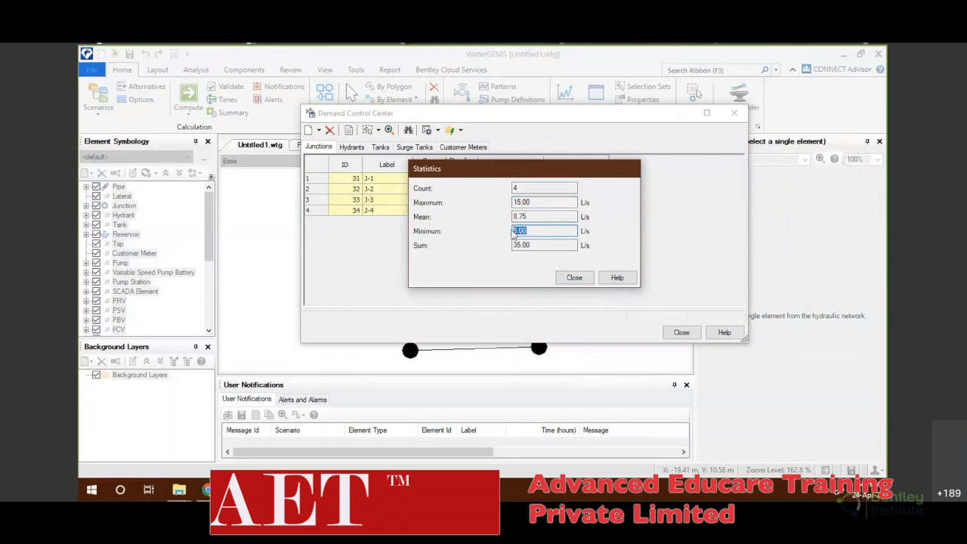
double_click(532, 245)
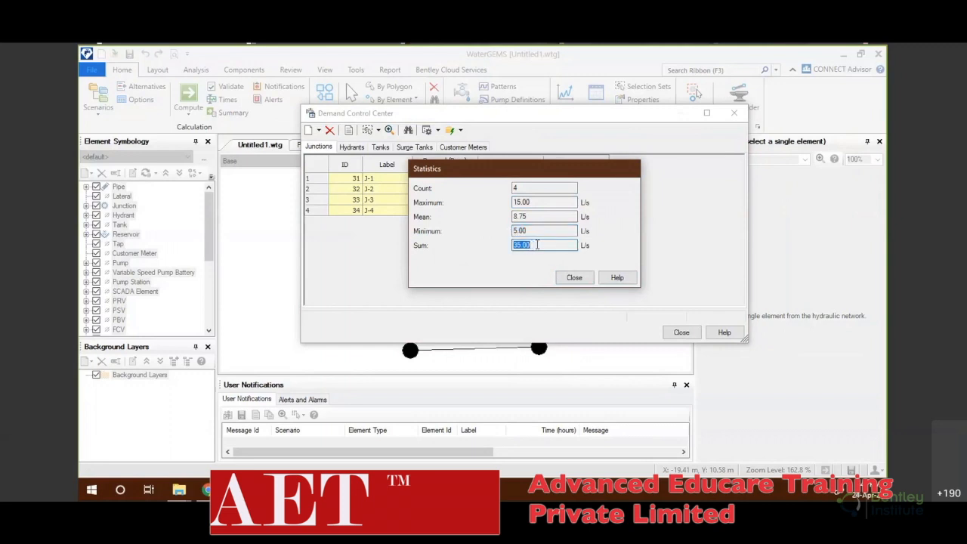
click(574, 277)
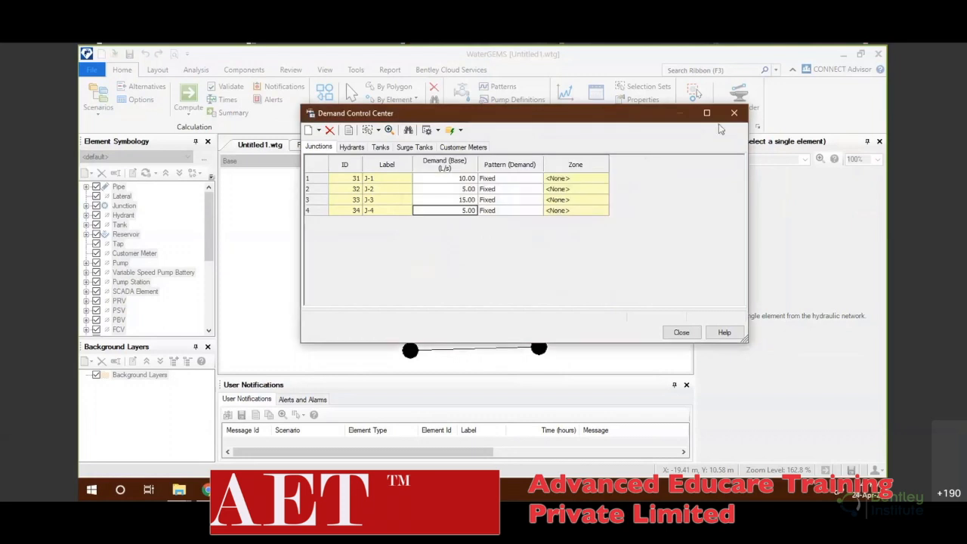
click(735, 114)
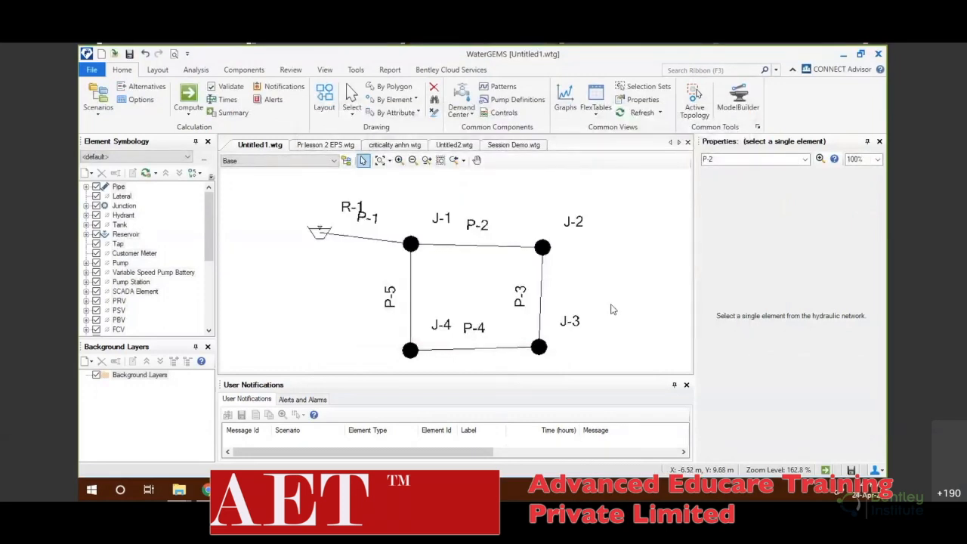
Step: Validate the network model and dismiss the validation message
click(219, 88)
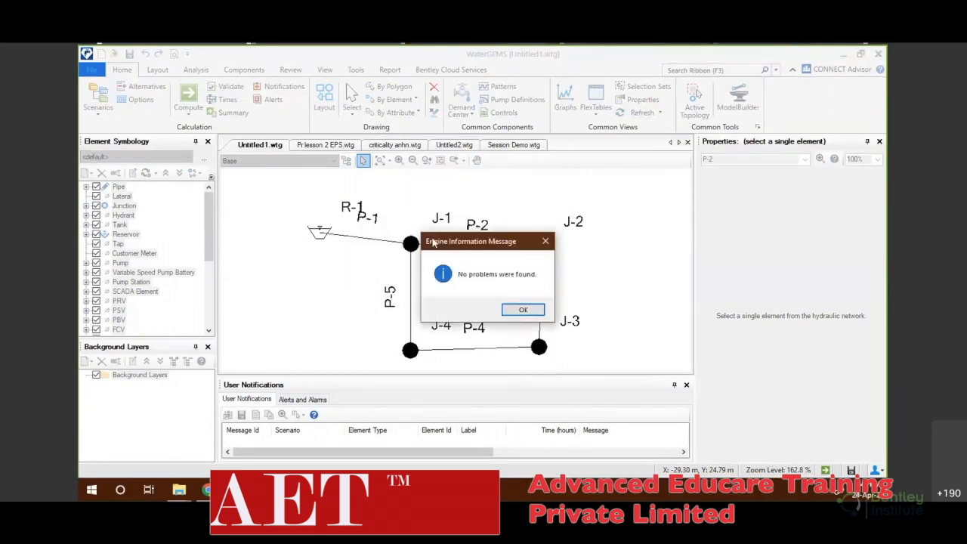
drag(456, 242, 404, 187)
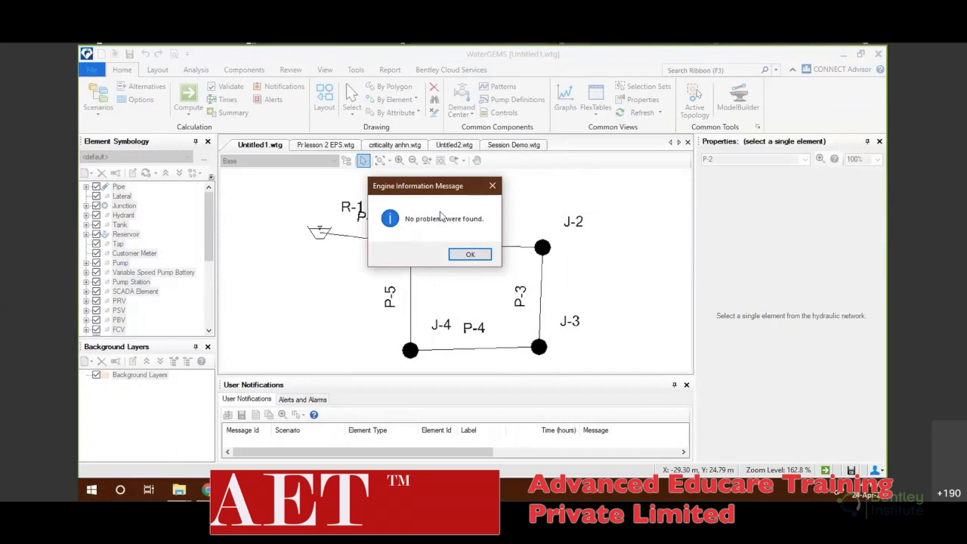
click(470, 255)
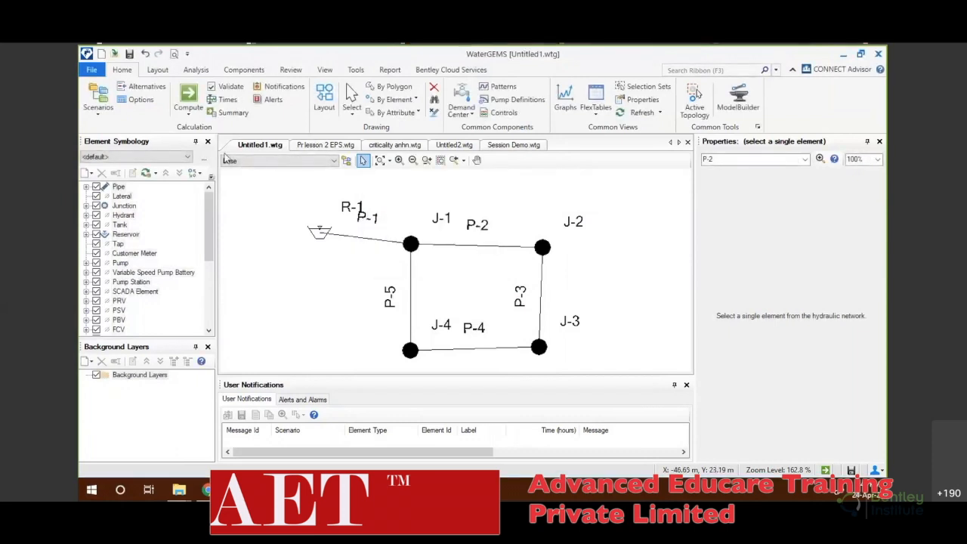
Step: Compute the Base scenario, review the balance and the flows supplied and demanded per time step, and close the Calculation Summary
click(189, 95)
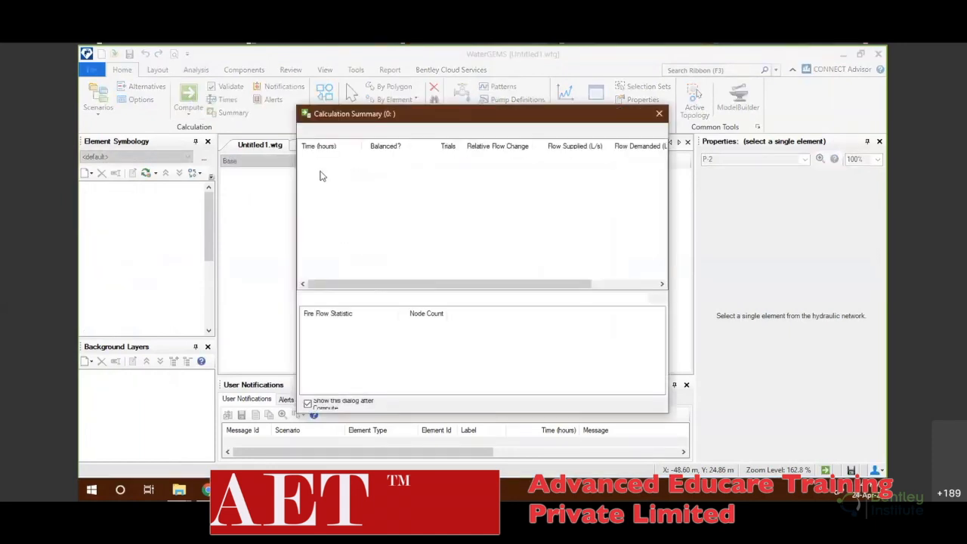
drag(446, 288, 597, 163)
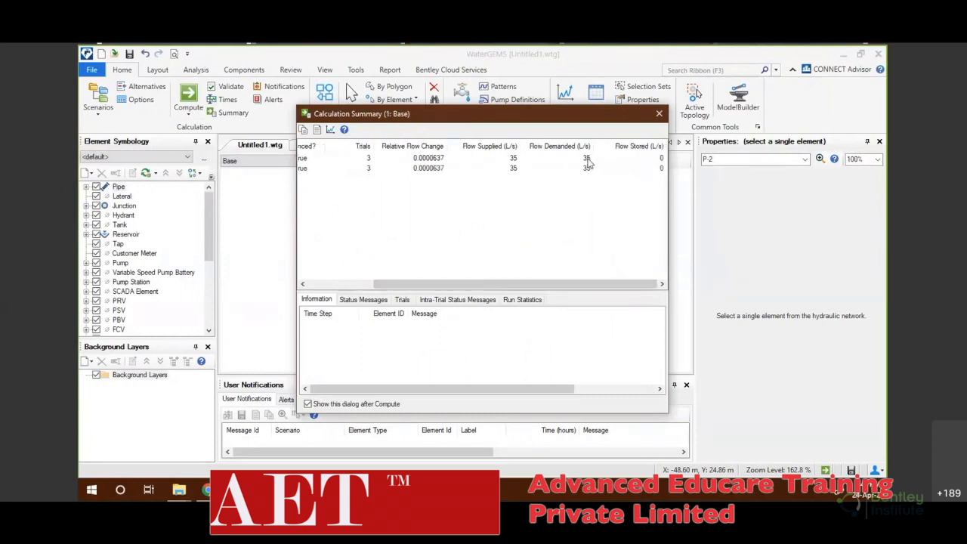
click(589, 160)
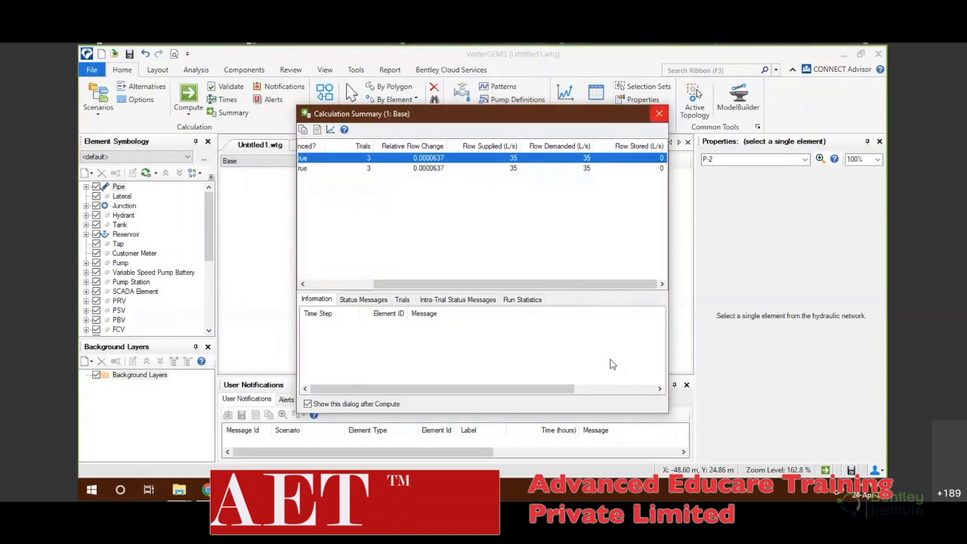
drag(603, 286, 475, 244)
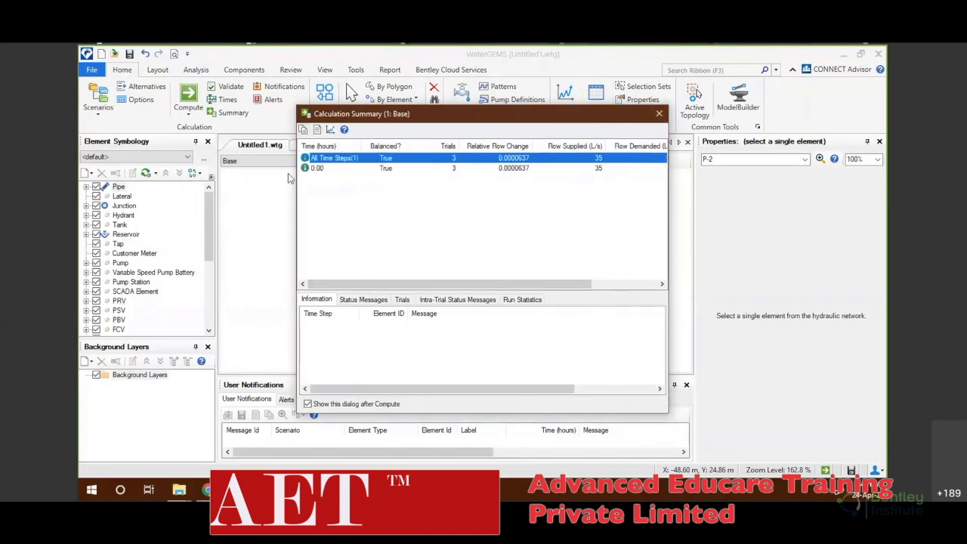
click(318, 171)
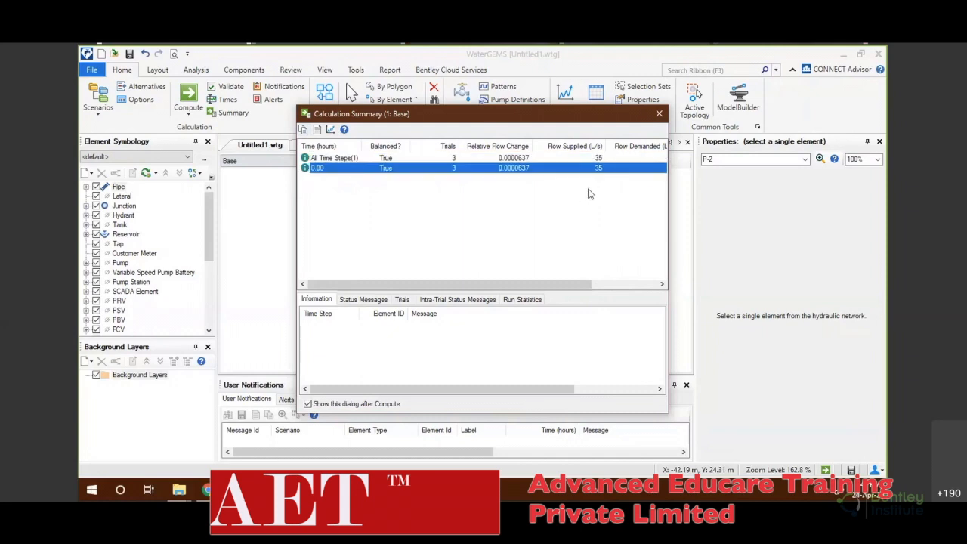
mouse_move(552, 287)
mouse_down()
mouse_move(613, 288)
mouse_move(594, 116)
mouse_up()
click(660, 115)
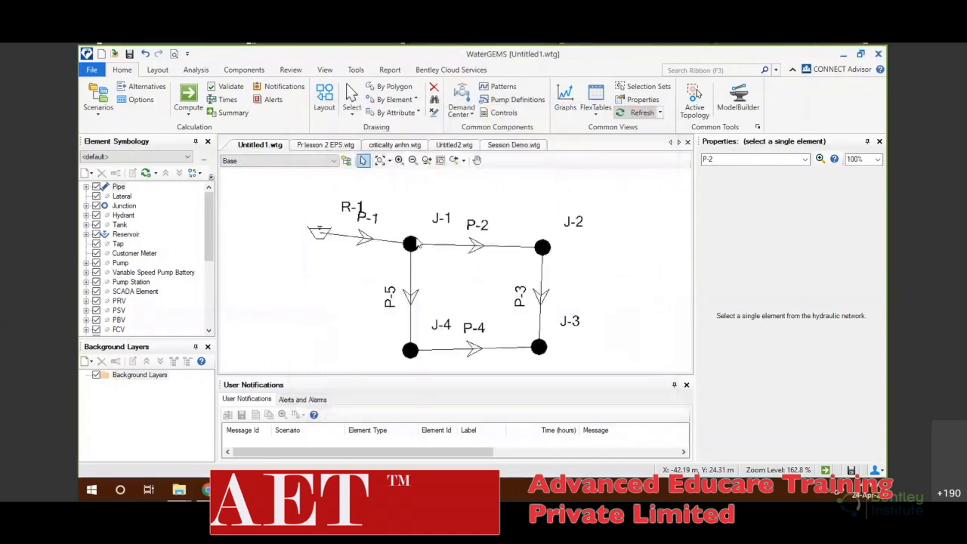
Step: Switch to the criticality anhn.wtg model and examine its full network and the flow direction arrows on its pipes
click(408, 146)
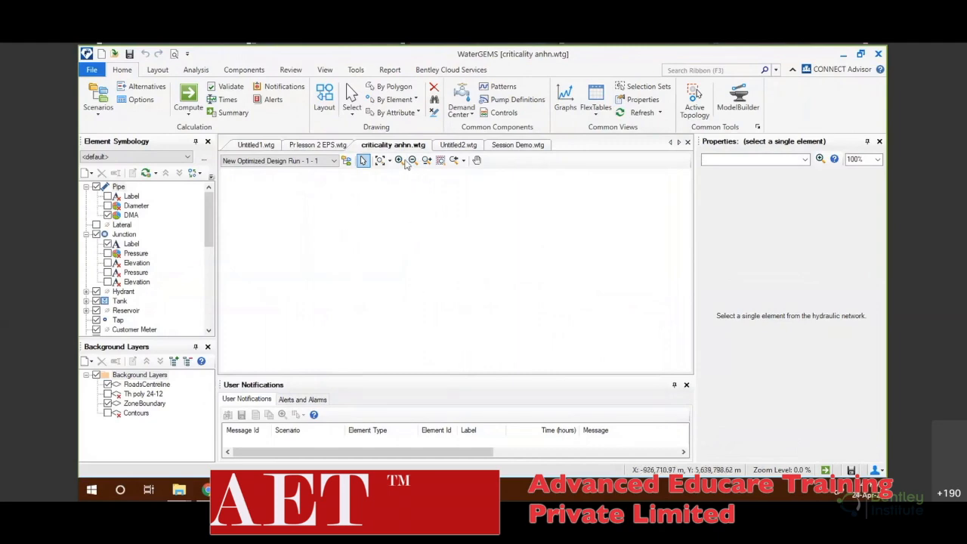
click(380, 160)
scroll(412, 323, up, 2)
scroll(413, 324, down, 2)
scroll(411, 324, up, 4)
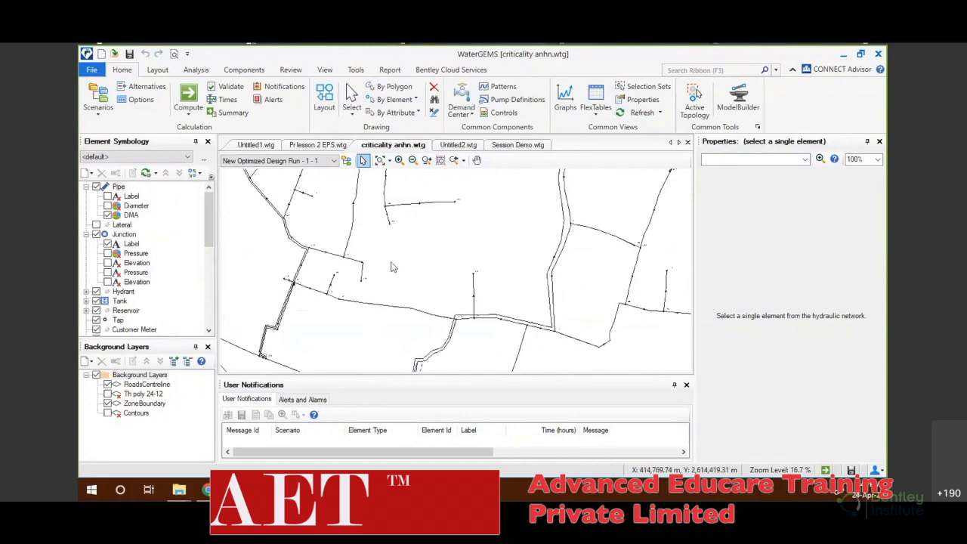
scroll(393, 264, down, 4)
scroll(398, 261, up, 5)
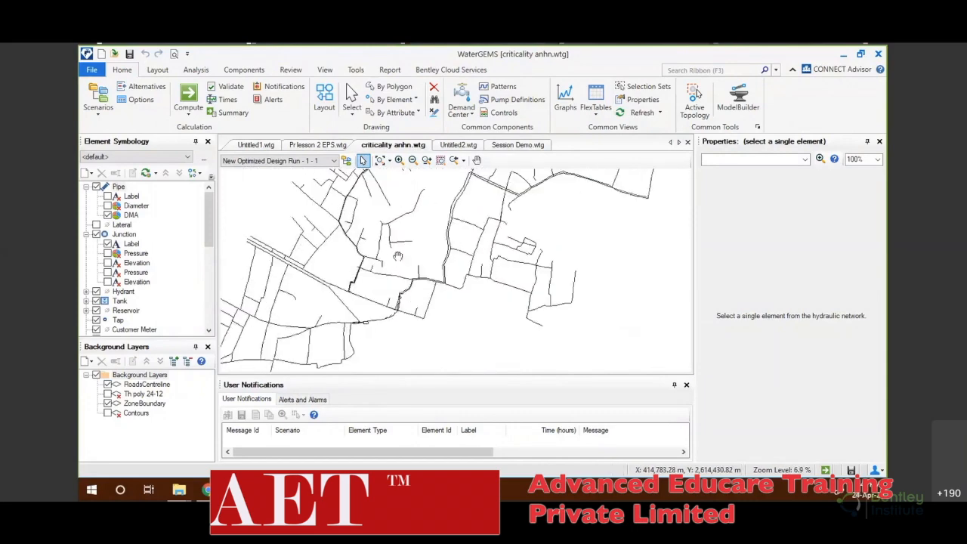
scroll(462, 219, up, 7)
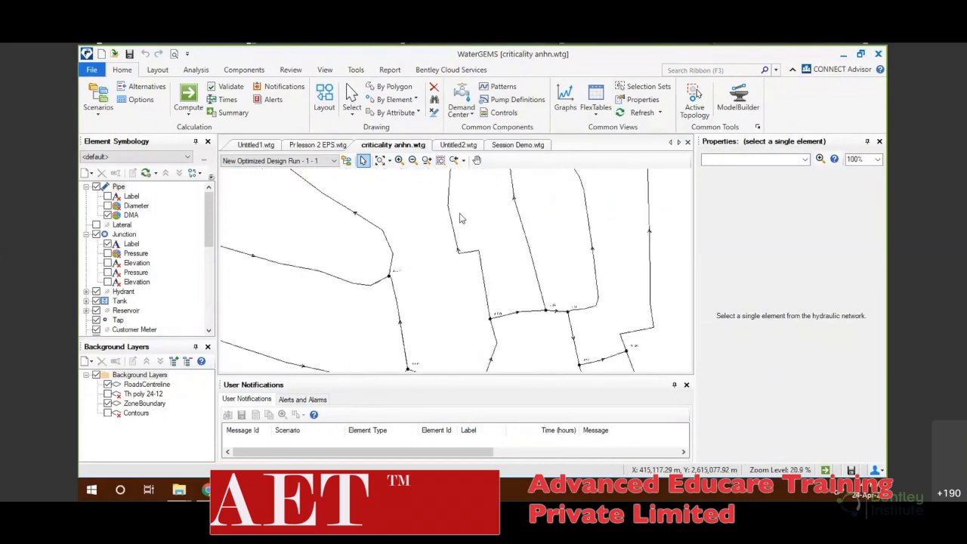
scroll(461, 219, down, 12)
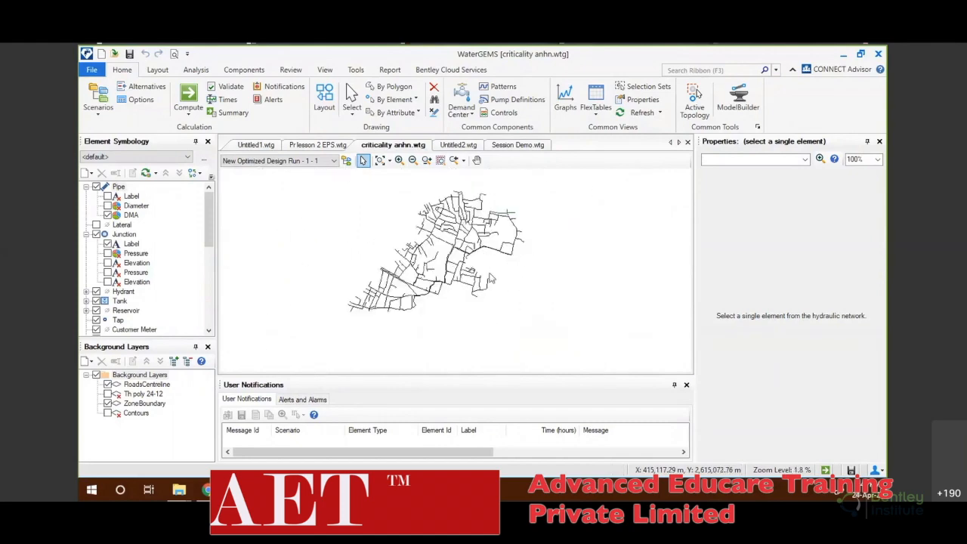
Step: Examine the valves, junction and flow direction arrows on the pipe next to the ZONE 2 tank
scroll(480, 289, up, 5)
scroll(411, 301, up, 6)
drag(388, 298, 549, 293)
scroll(444, 279, up, 10)
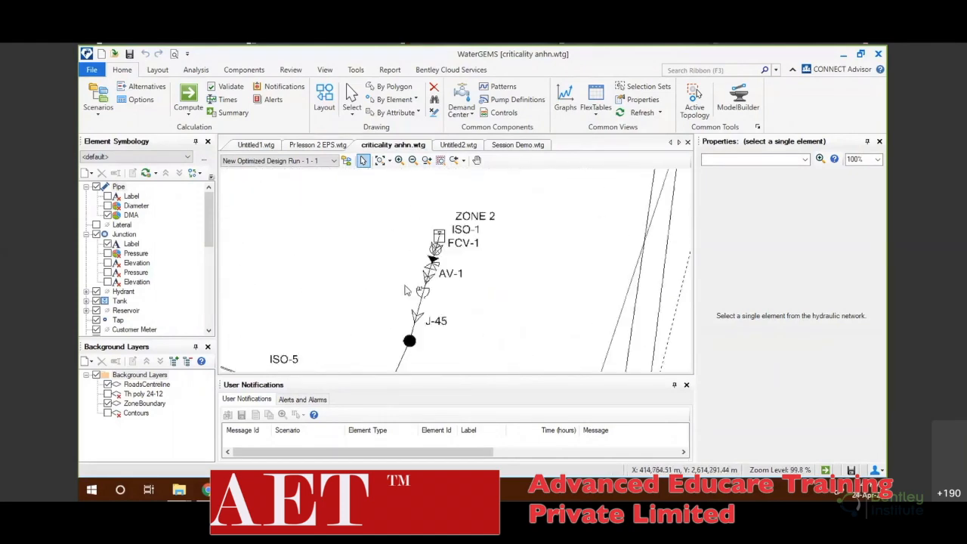
Step: Examine junction J-302 and the flow direction arrow on a nearby pipe, and return to the wider network
scroll(444, 280, down, 19)
drag(378, 291, 513, 290)
scroll(499, 276, up, 3)
scroll(476, 259, up, 11)
drag(554, 269, 401, 224)
scroll(435, 261, up, 4)
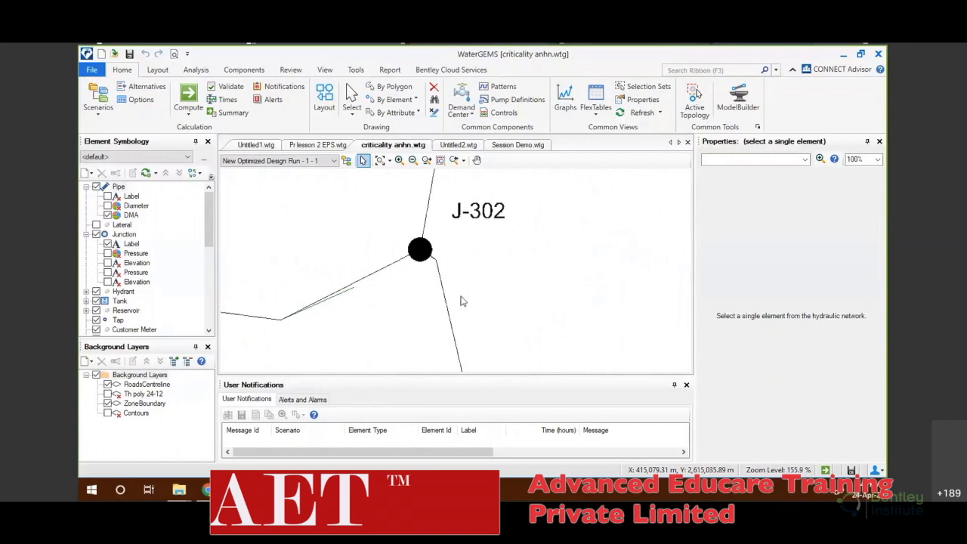
scroll(427, 245, down, 5)
scroll(454, 292, up, 8)
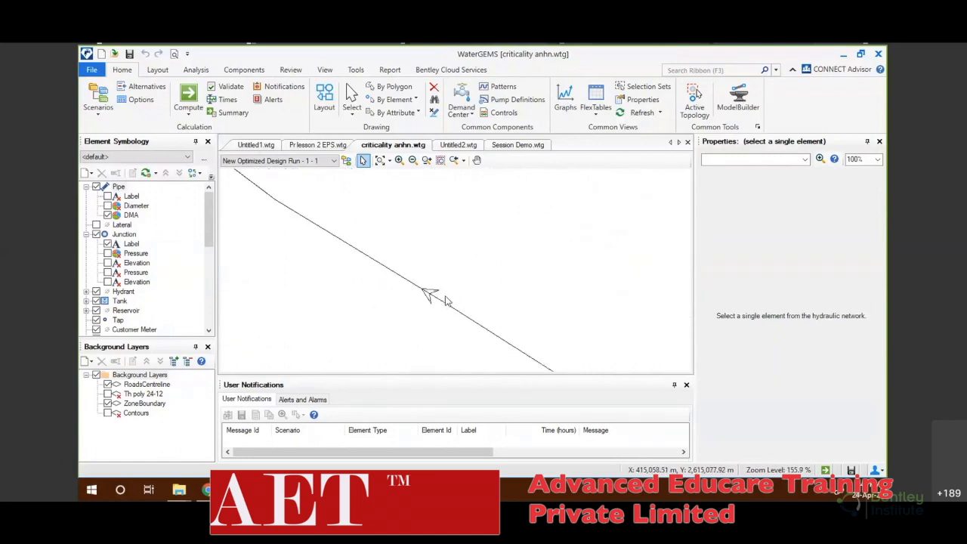
scroll(446, 301, down, 18)
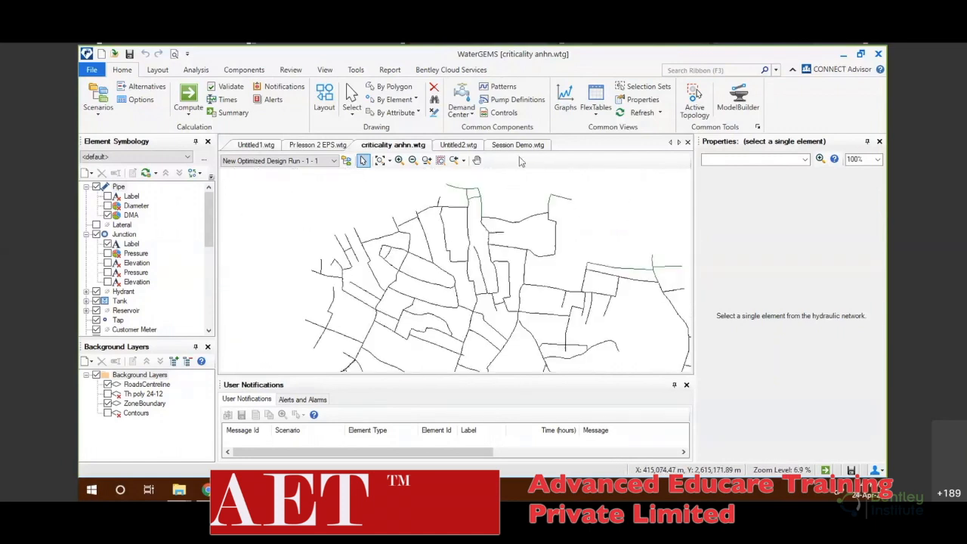
Step: Switch to the Untitled2.wtg model and add a Bing Map background layer in Road style with one control point
click(475, 145)
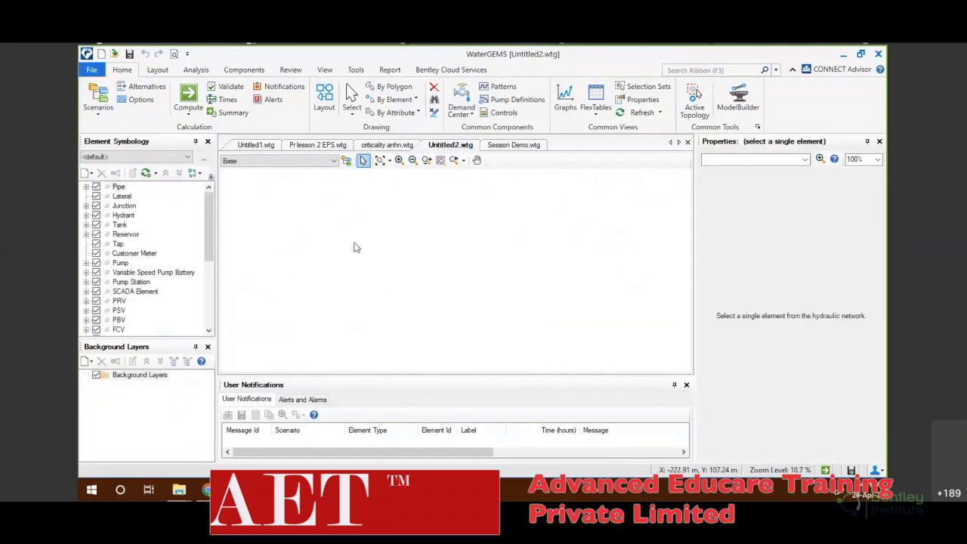
click(102, 375)
right_click(103, 377)
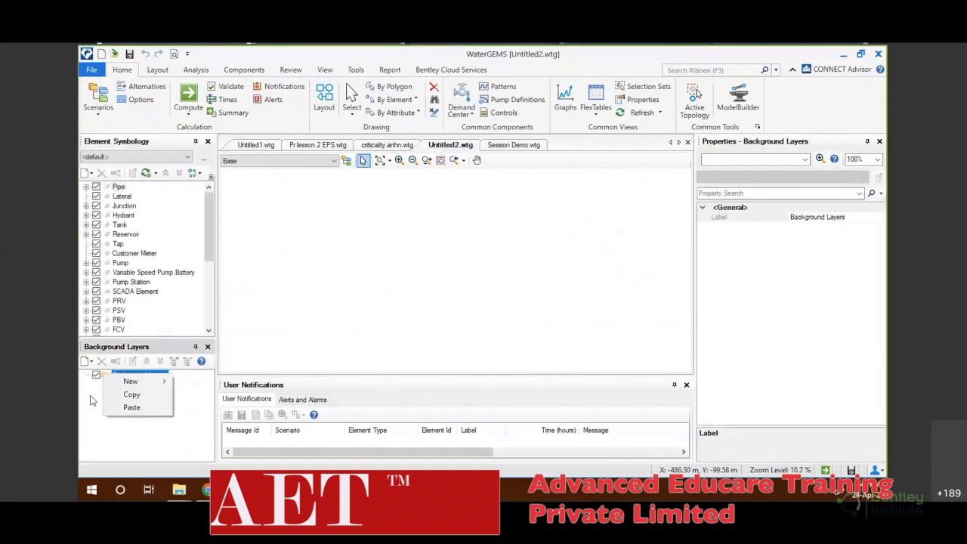
click(93, 401)
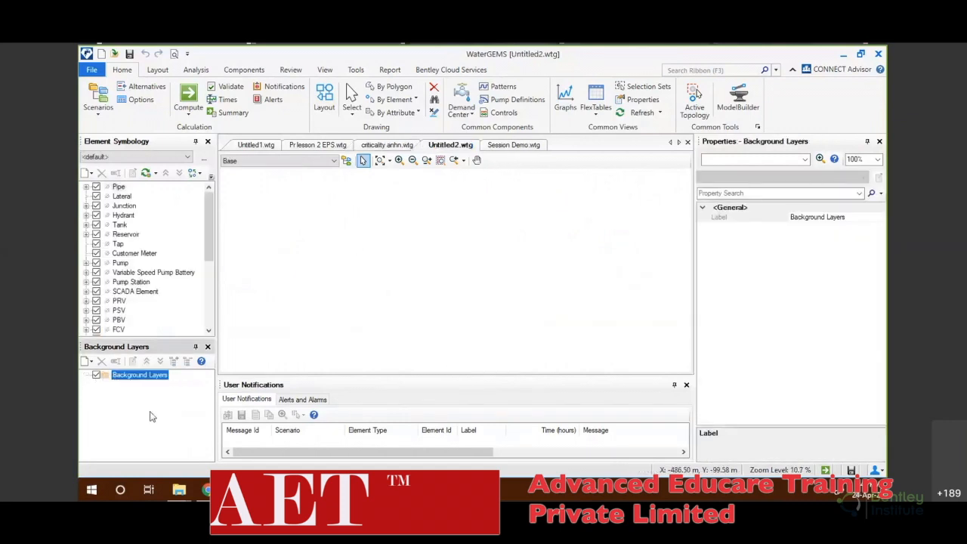
right_click(113, 379)
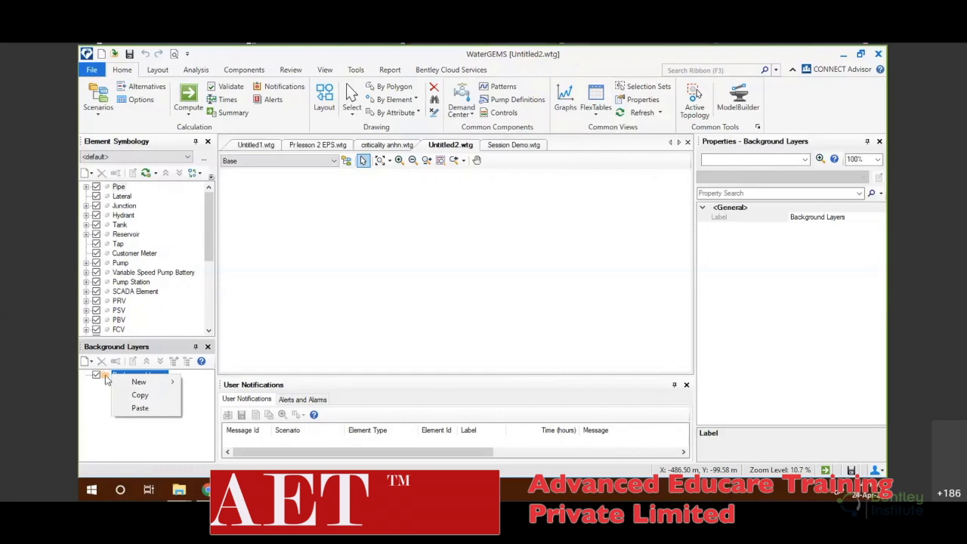
right_click(105, 379)
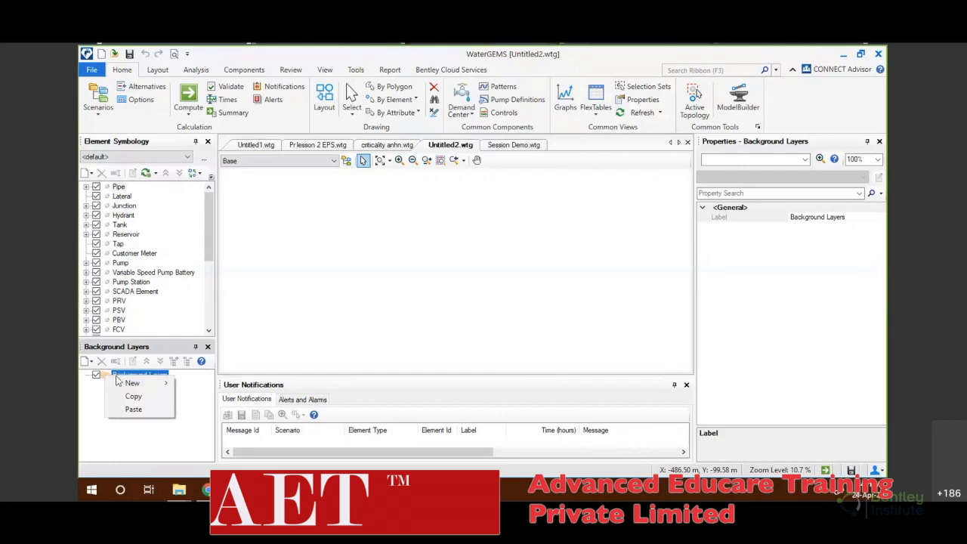
mouse_move(130, 383)
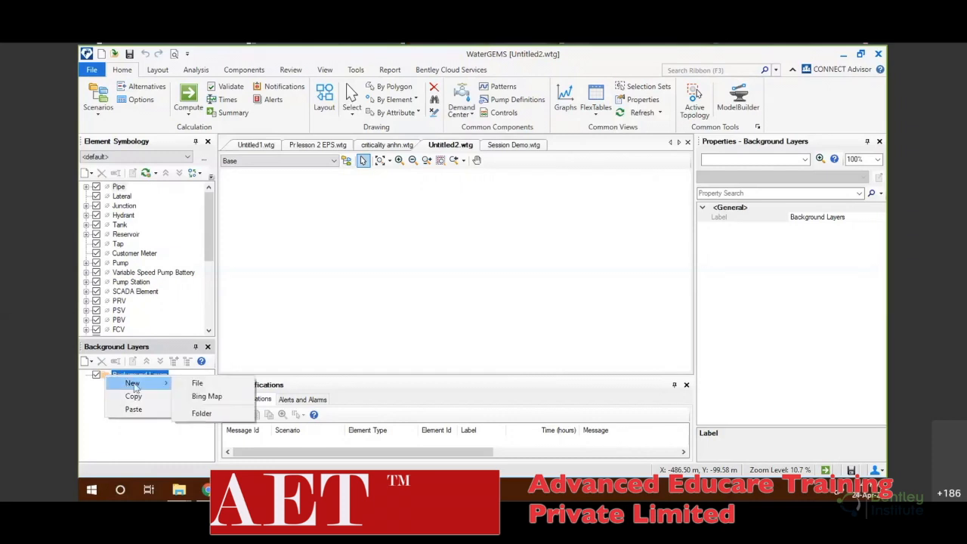
click(198, 400)
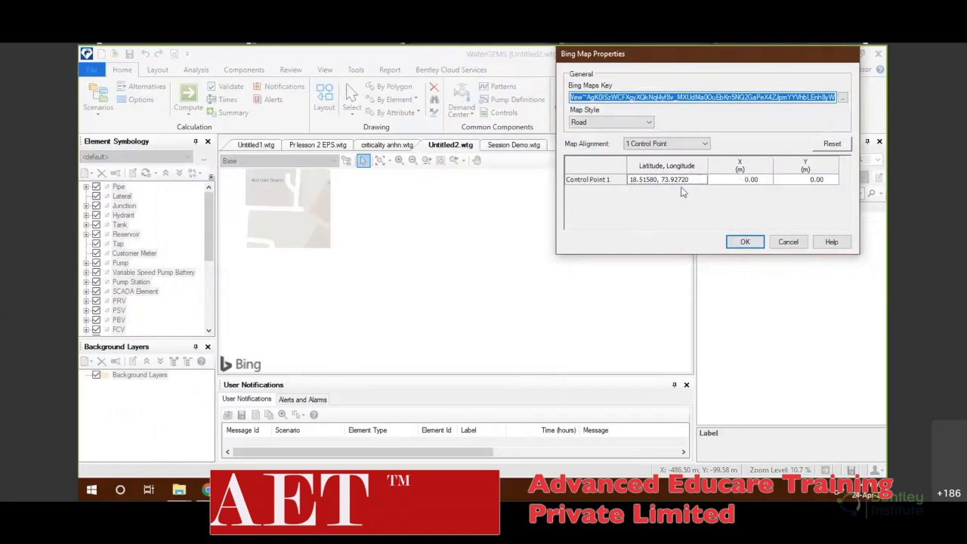
click(747, 242)
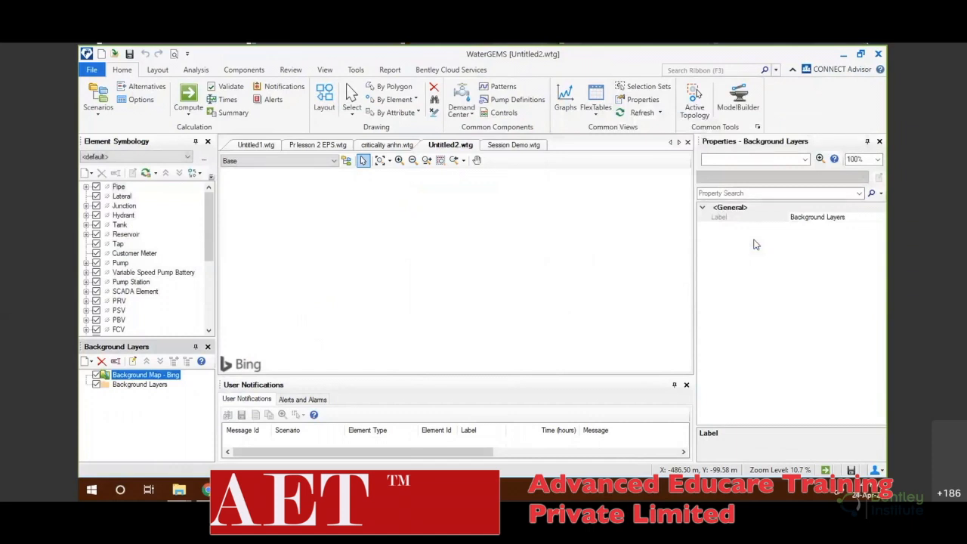
Step: Lay out four junctions joined by pipes along the curved road just west of Cyber City Tower 12
scroll(457, 291, down, 2)
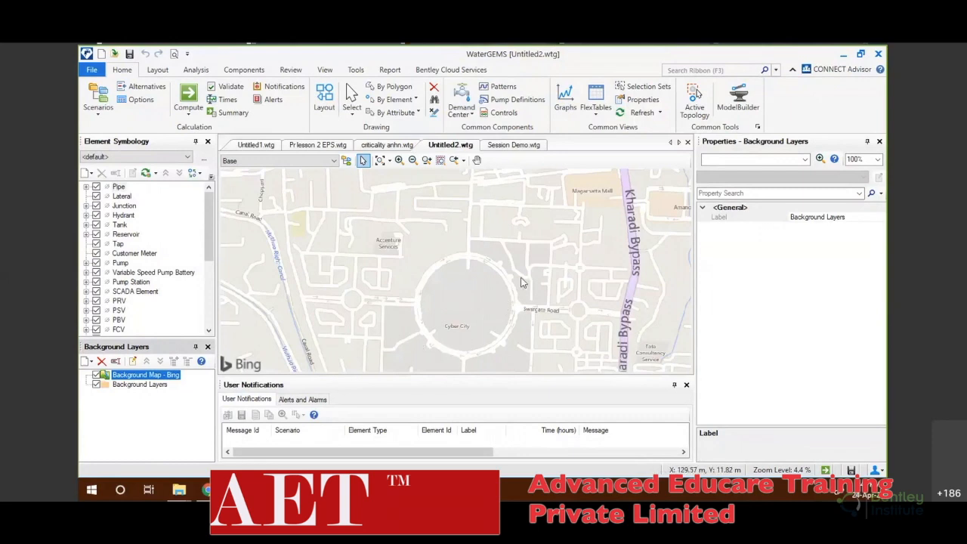
scroll(498, 278, up, 3)
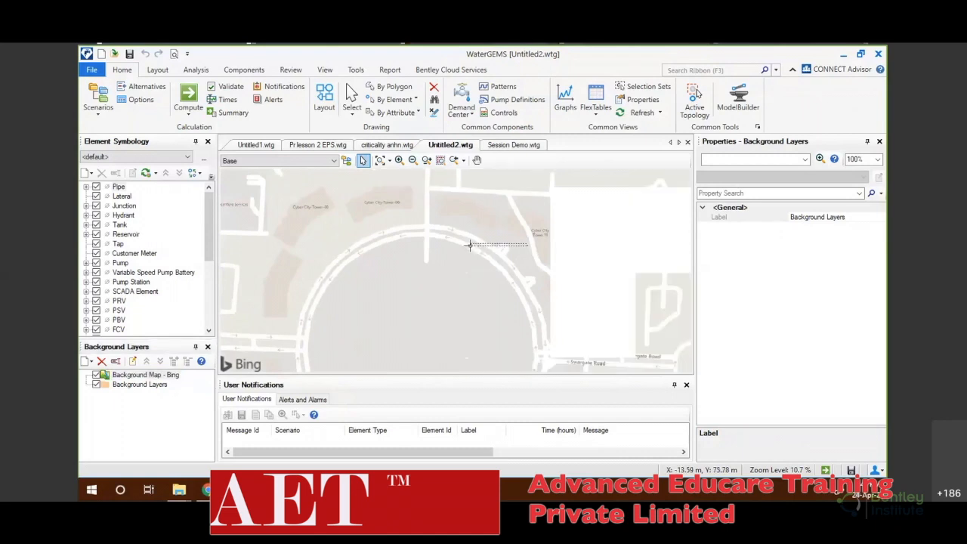
drag(514, 249, 461, 251)
scroll(457, 248, up, 4)
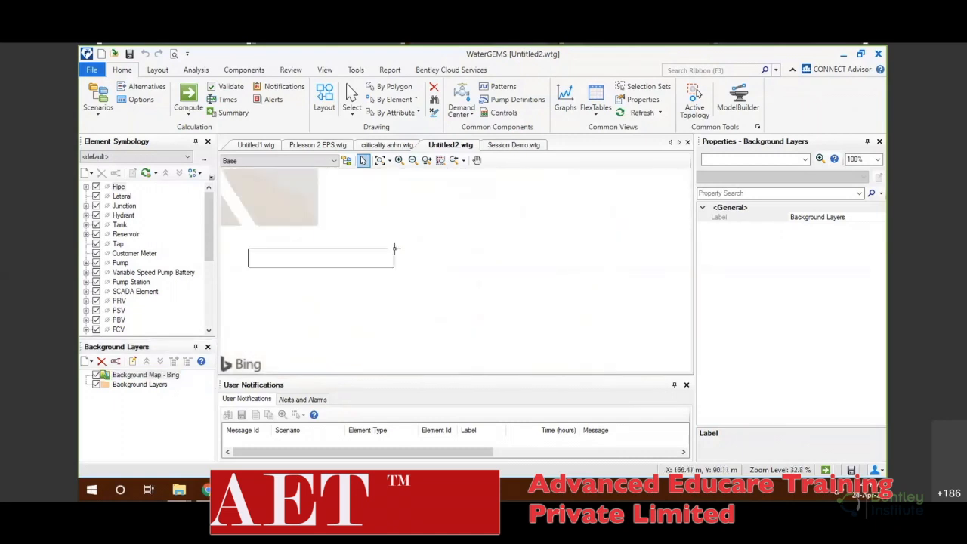
scroll(372, 261, down, 2)
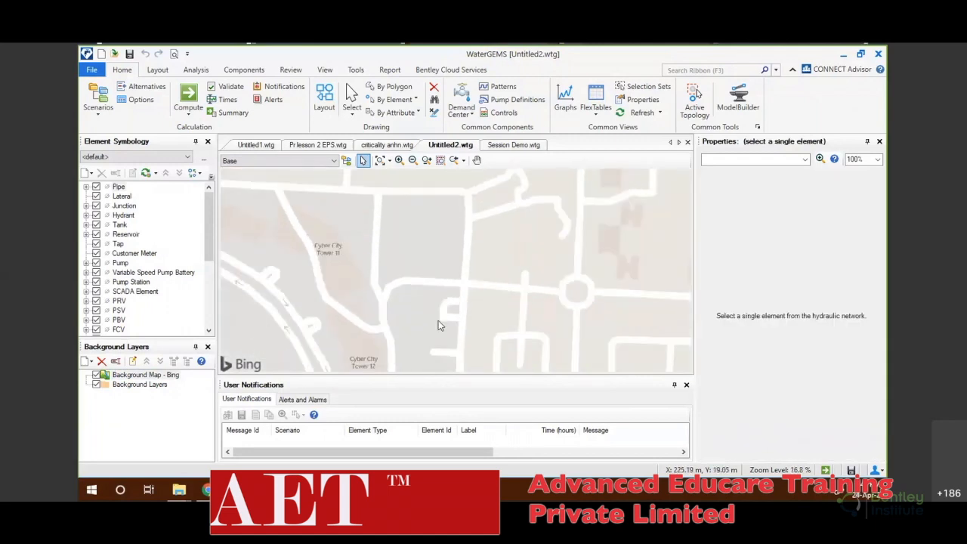
drag(441, 324, 477, 244)
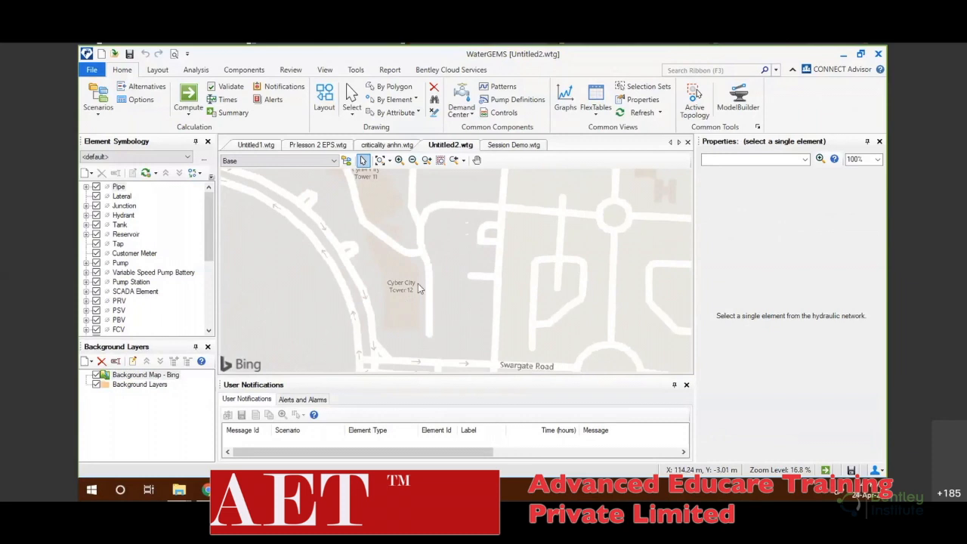
scroll(393, 302, up, 2)
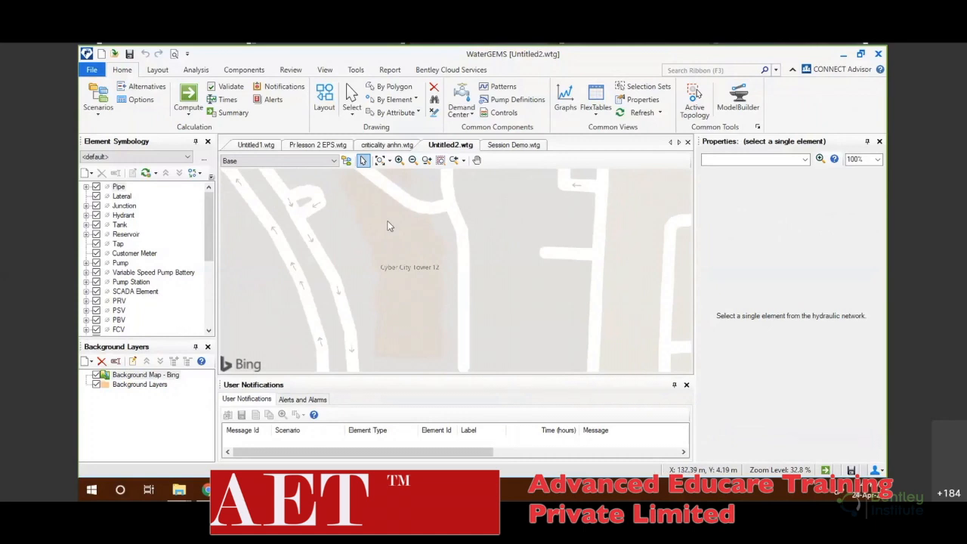
click(324, 97)
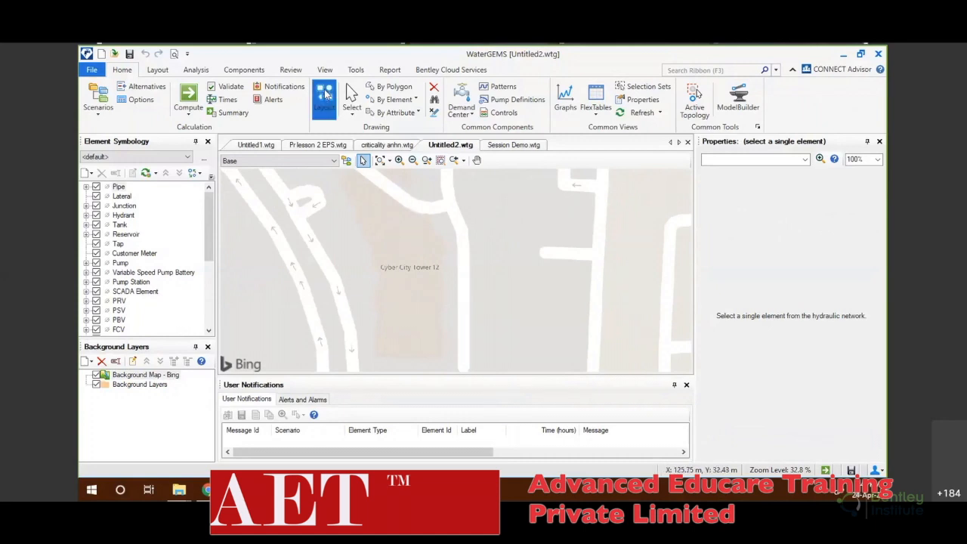
click(272, 178)
click(302, 223)
click(324, 277)
click(348, 341)
Step: Continue the pipe run through five more junctions past Swar Gate along the southeast side of the circular road, and end the layout
scroll(364, 373, down, 6)
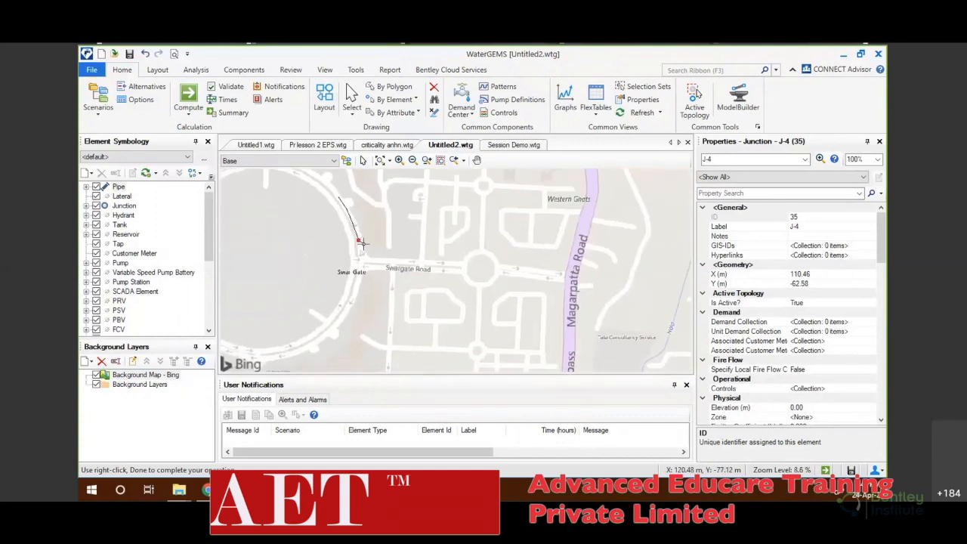
click(368, 260)
click(362, 278)
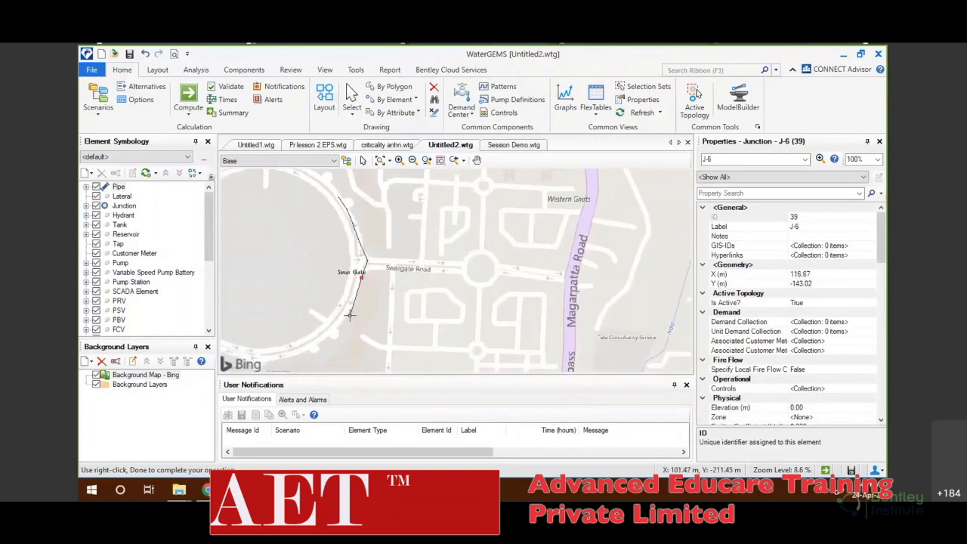
click(350, 316)
click(320, 337)
click(290, 355)
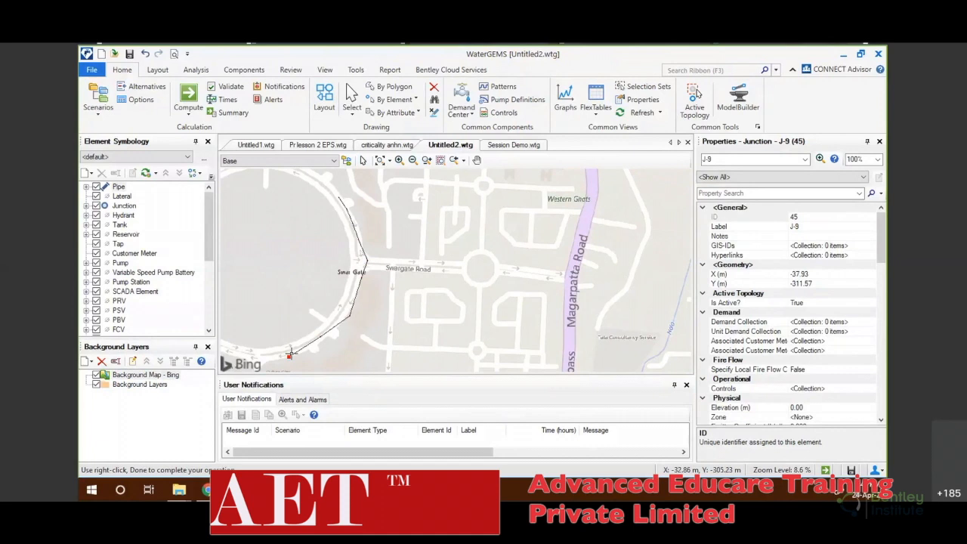
key(Escape)
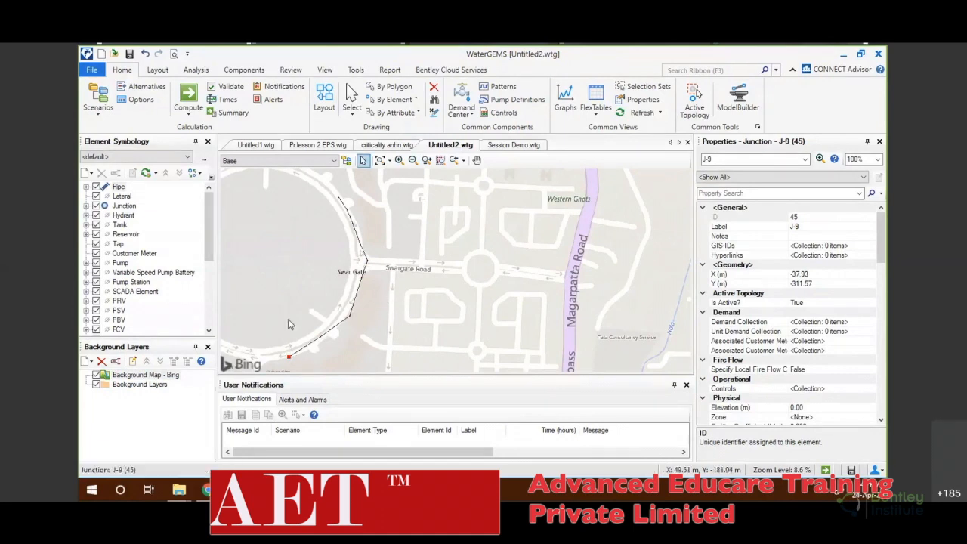
Step: Hide the Bing background map to inspect the drawn pipes alone, and show the map behind them again
click(95, 376)
scroll(340, 328, up, 2)
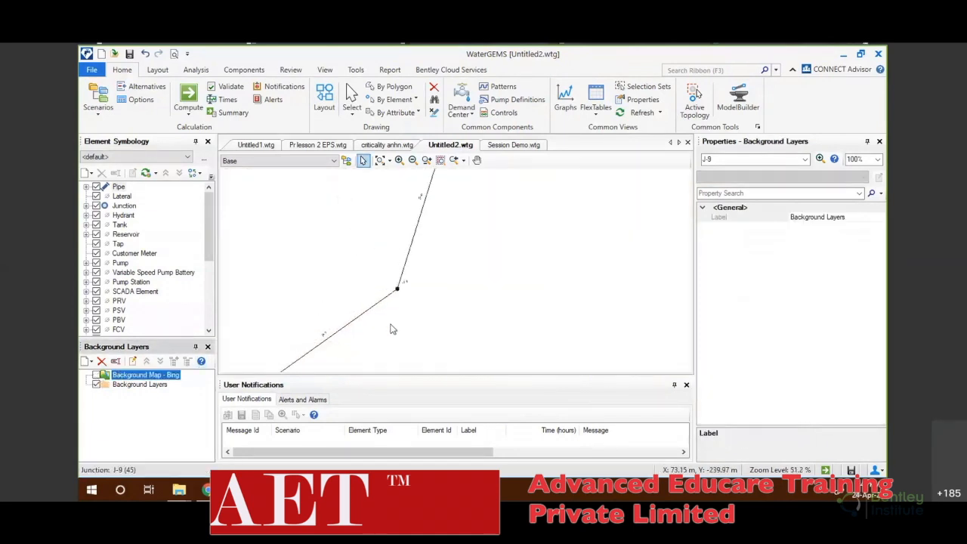
scroll(414, 319, down, 2)
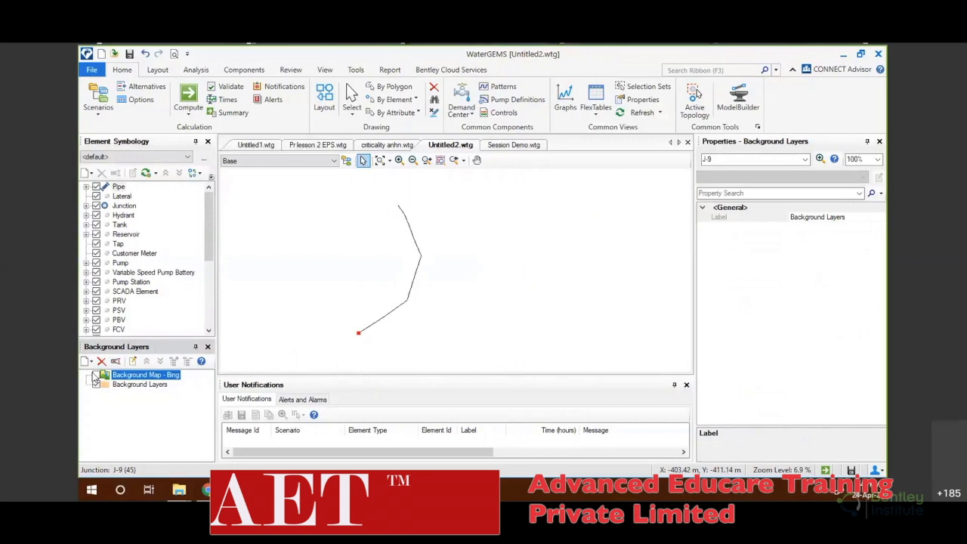
click(96, 376)
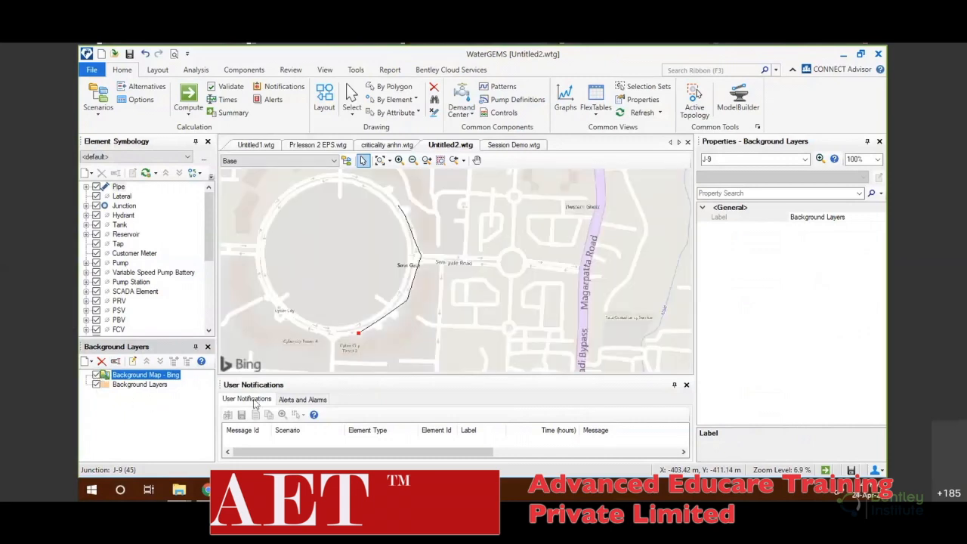
scroll(393, 297, up, 2)
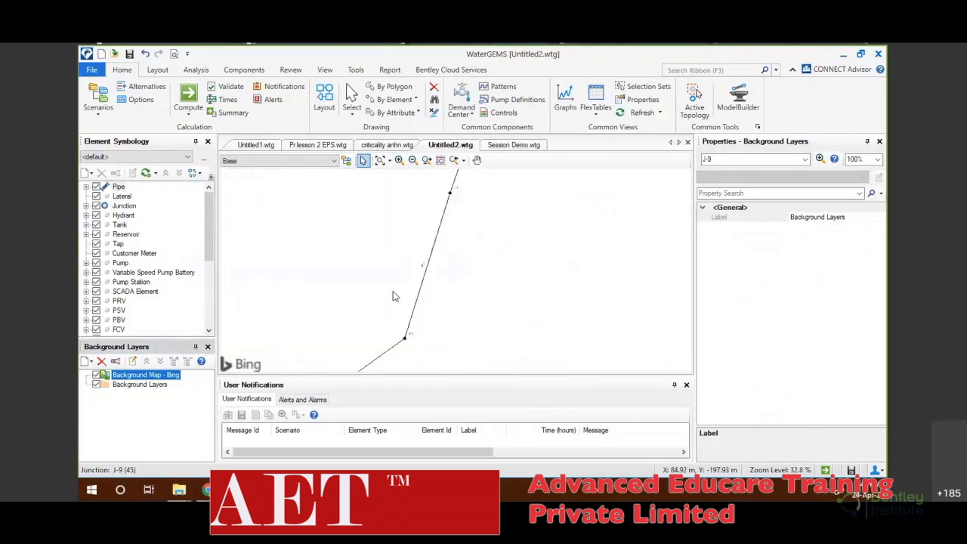
scroll(401, 300, down, 6)
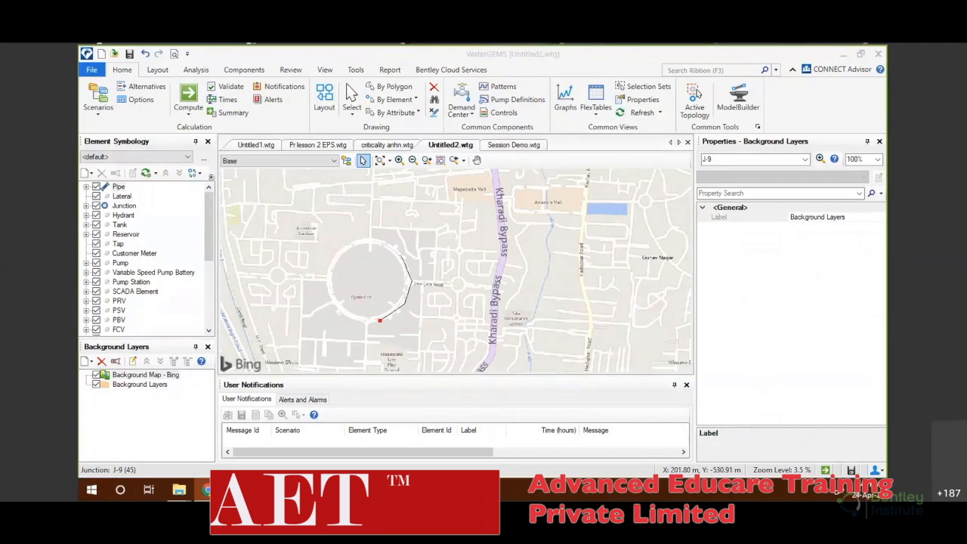
Step: Switch to the browser and open the playlists of the Bentley Hydraulics and Hydrology Modeling YouTube channel
key(alt+Tab)
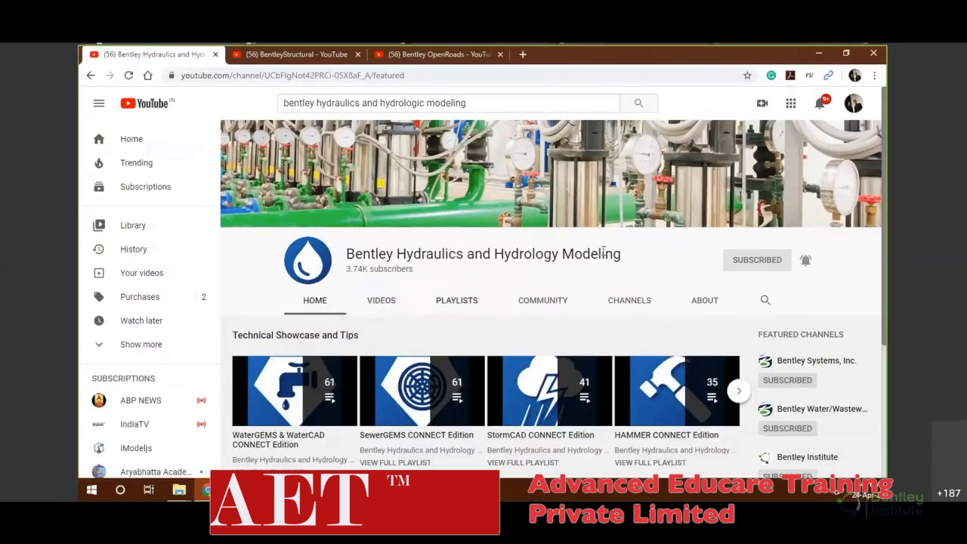
drag(628, 263, 352, 251)
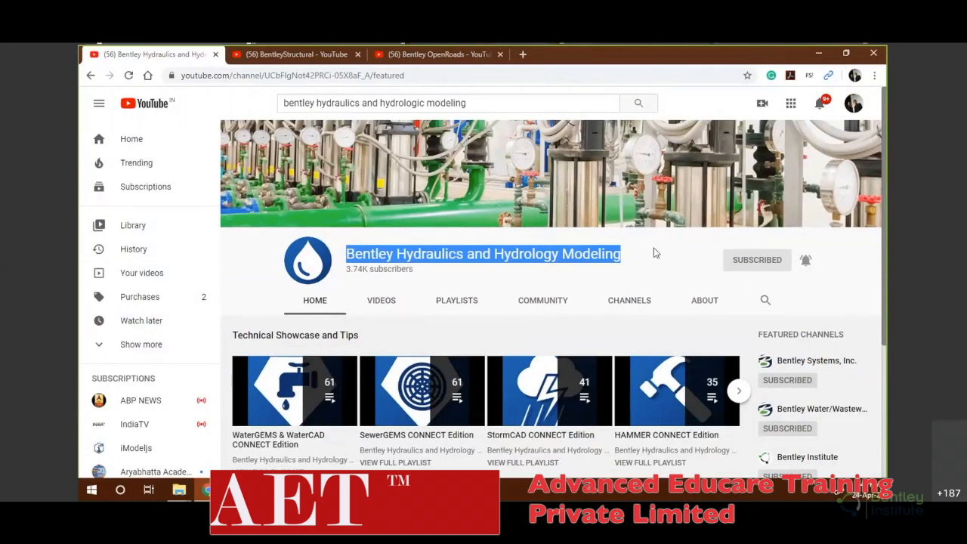
scroll(654, 252, down, 3)
click(470, 141)
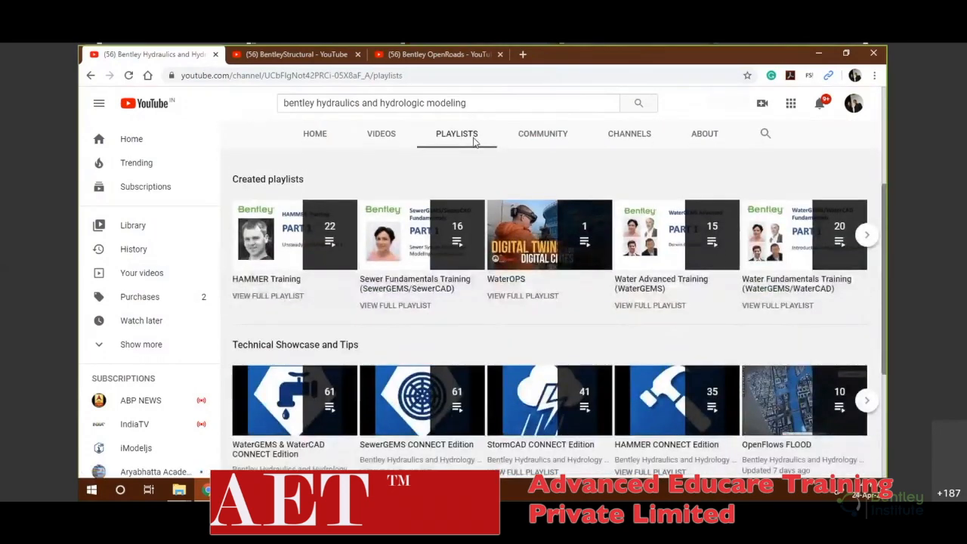
Step: Browse the channel's Technical Showcase and Tips and Training Courses playlists, and return to the first training courses
scroll(325, 432, down, 1)
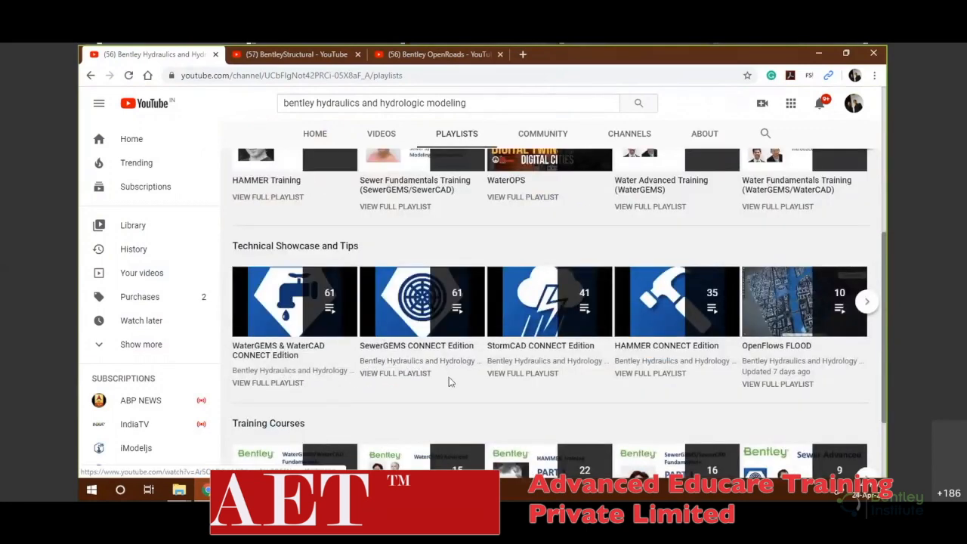
scroll(448, 383, down, 1)
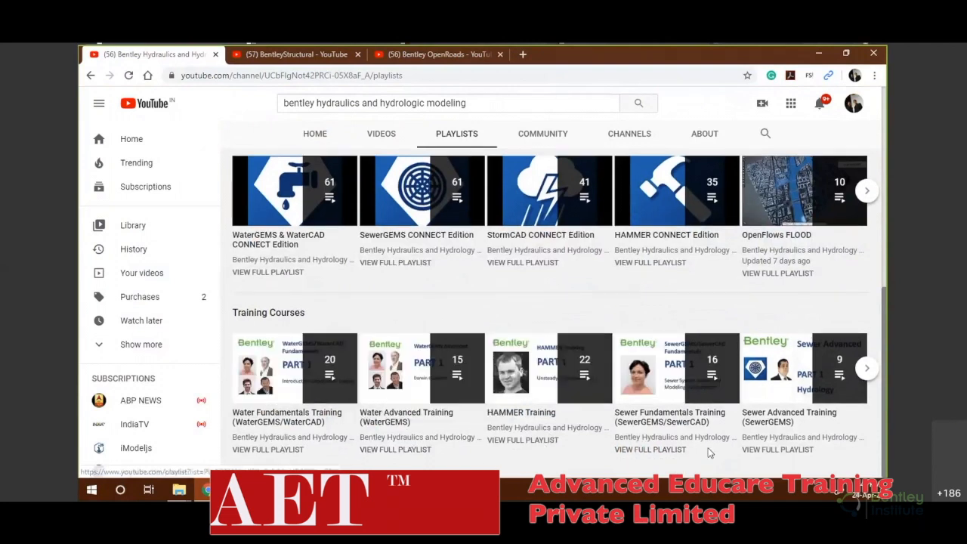
click(869, 370)
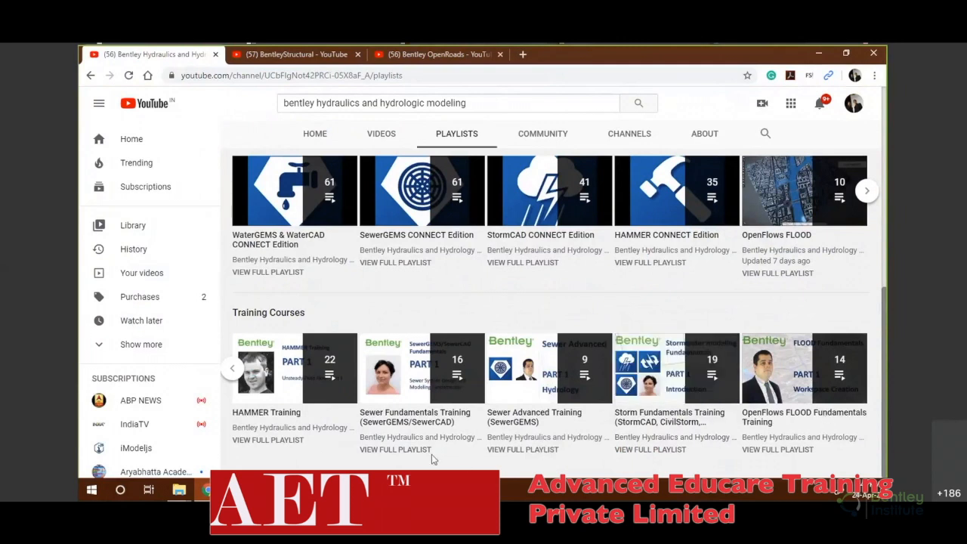
click(233, 371)
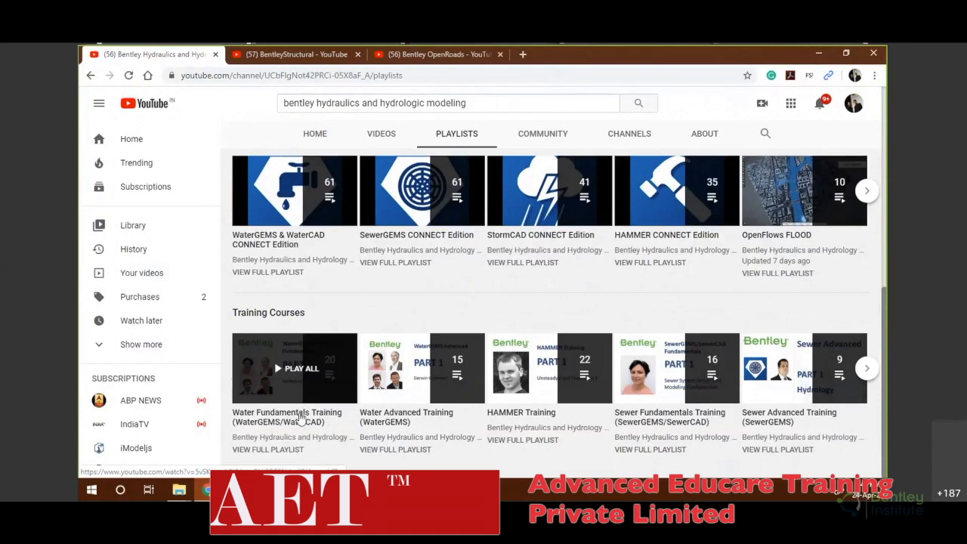
Step: Open the Water Fundamentals Training (WaterGEMS/WaterCAD) playlist, look through its parts, and pause the first video
click(300, 418)
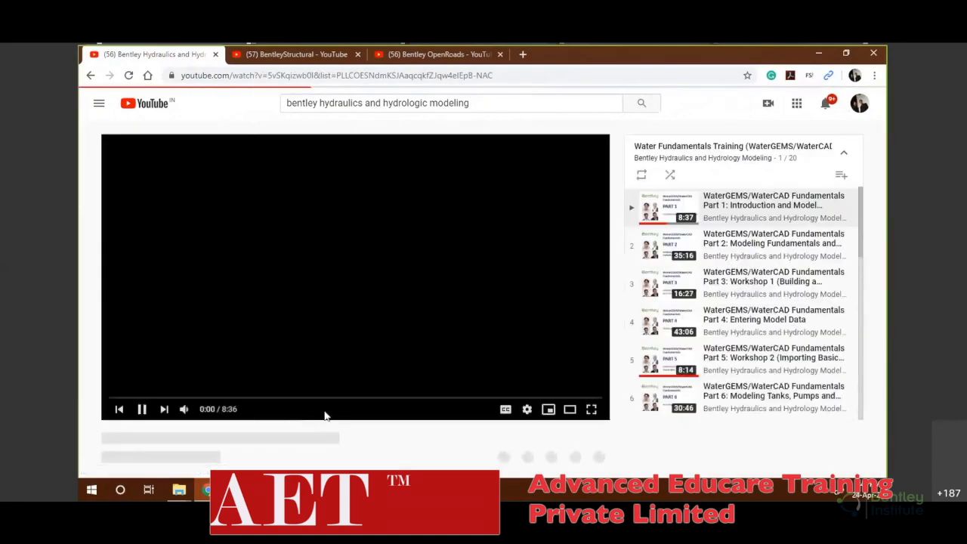
scroll(715, 223, down, 7)
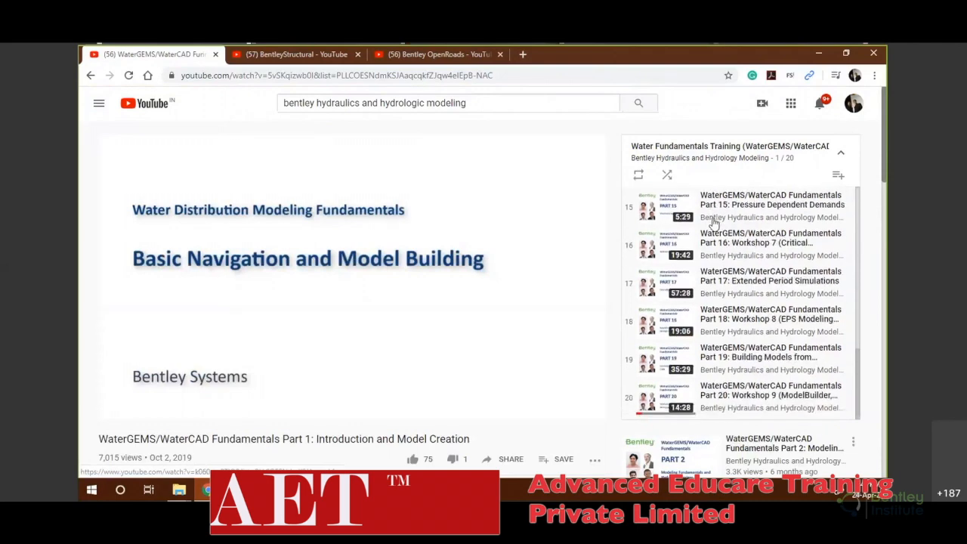
scroll(714, 222, up, 7)
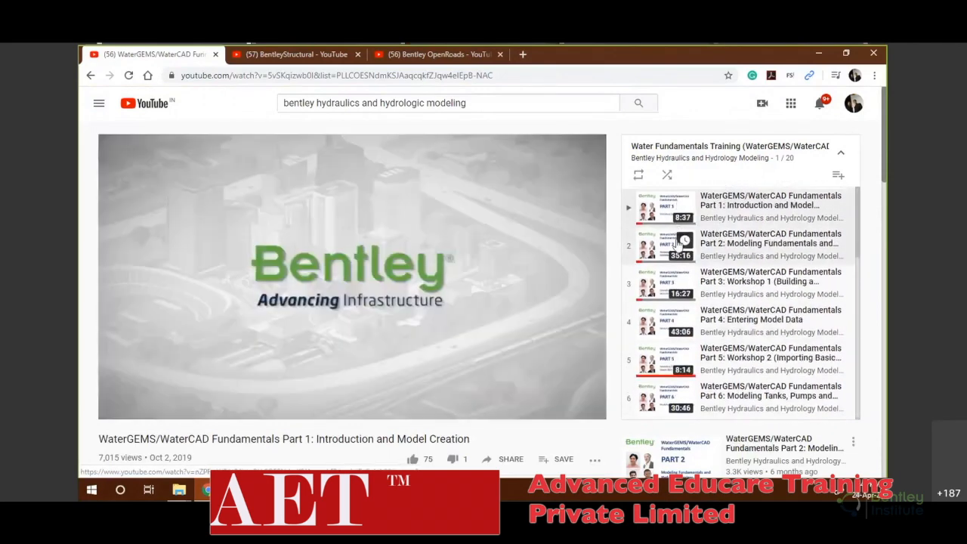
click(591, 264)
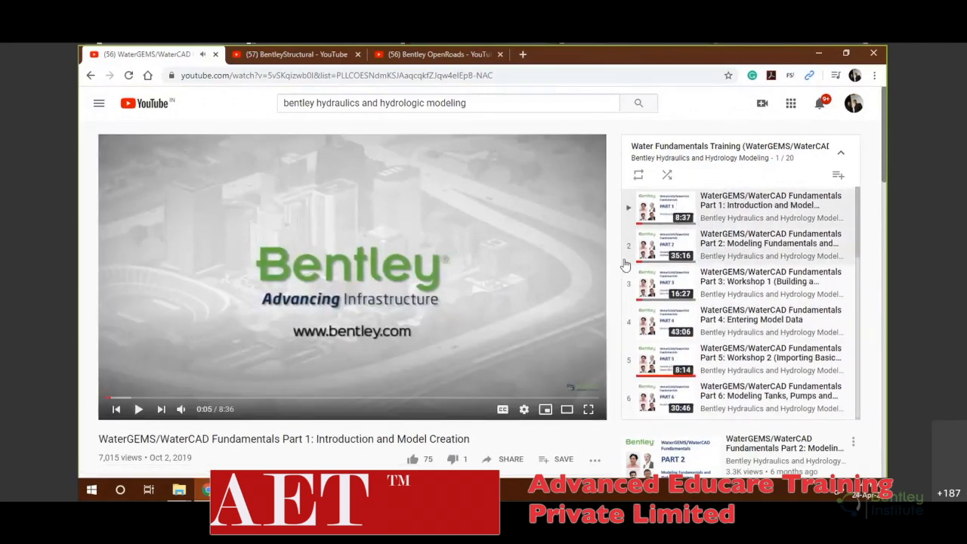
Step: Open Part 3: Workshop 1 (Building a Network with Fire Flows) and highlight the dataset download line in its description
click(649, 285)
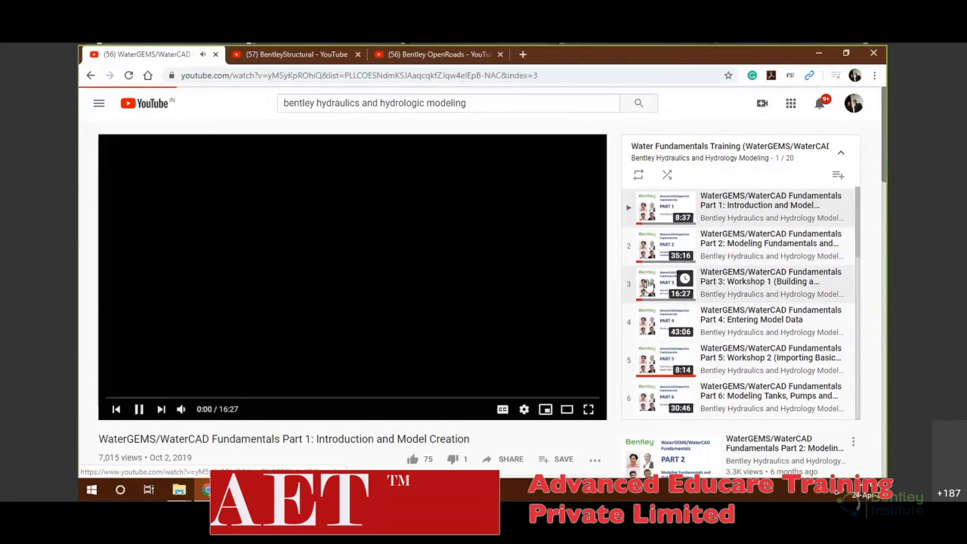
scroll(318, 261, down, 1)
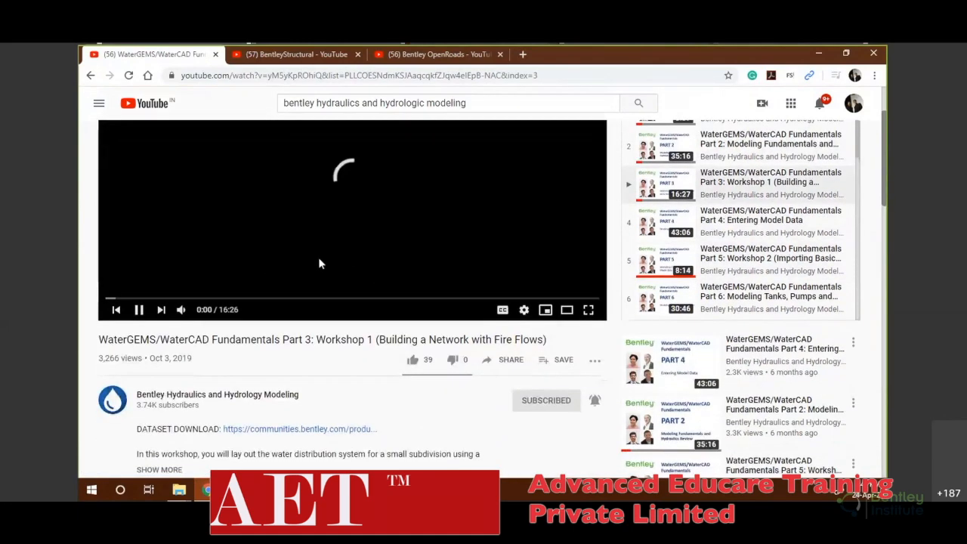
scroll(352, 238, up, 1)
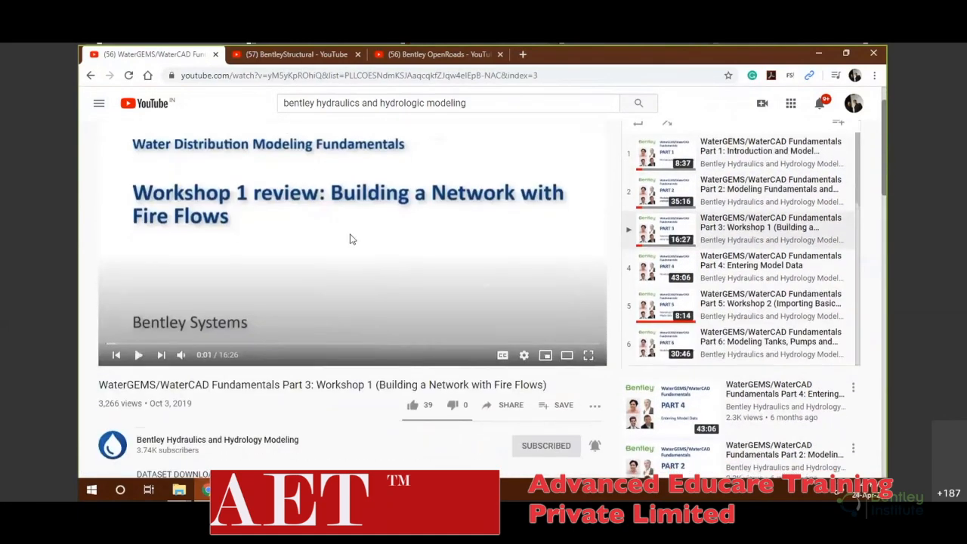
scroll(352, 238, down, 3)
drag(137, 281, 298, 295)
scroll(358, 316, up, 3)
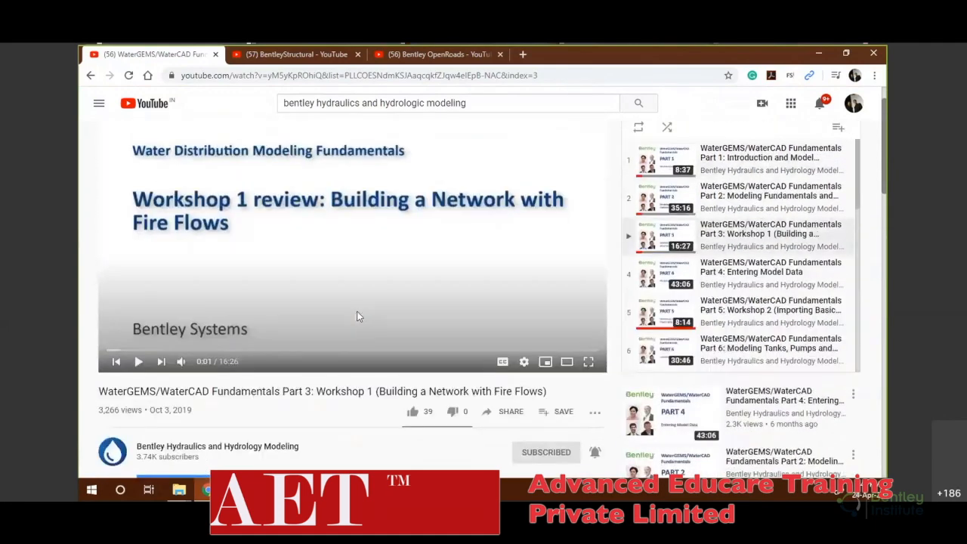
scroll(367, 313, up, 1)
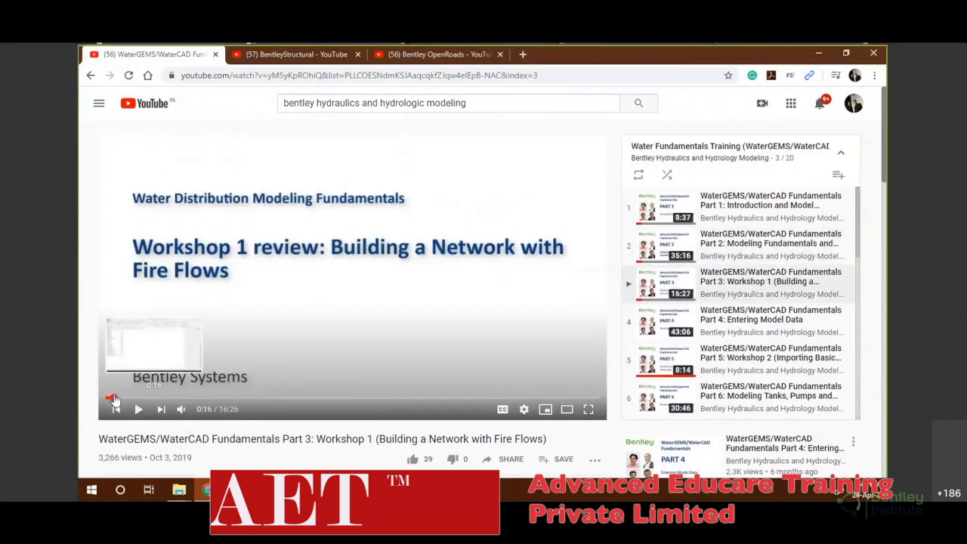
Step: Skip the Workshop 1 video ahead to 3:26, view the network layout in full screen, and leave full screen
click(149, 398)
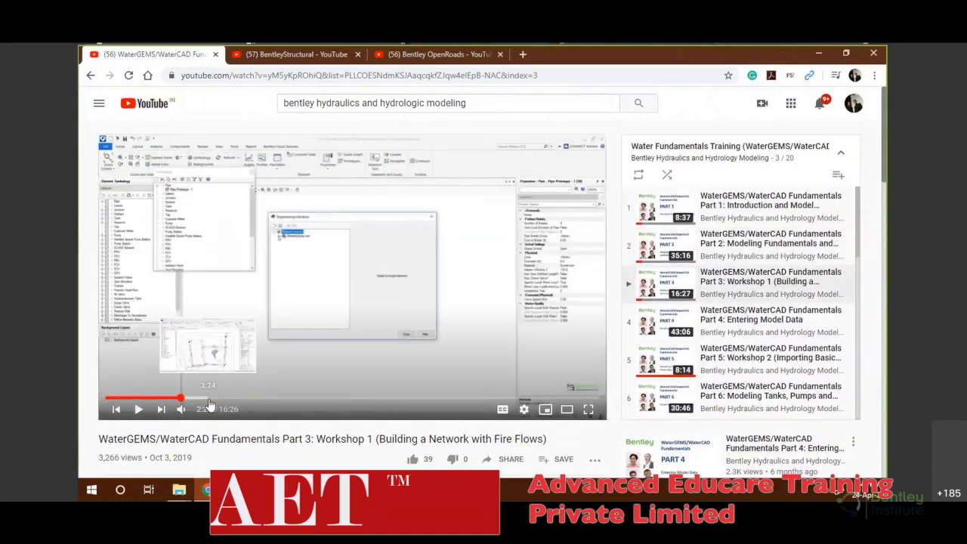
click(210, 398)
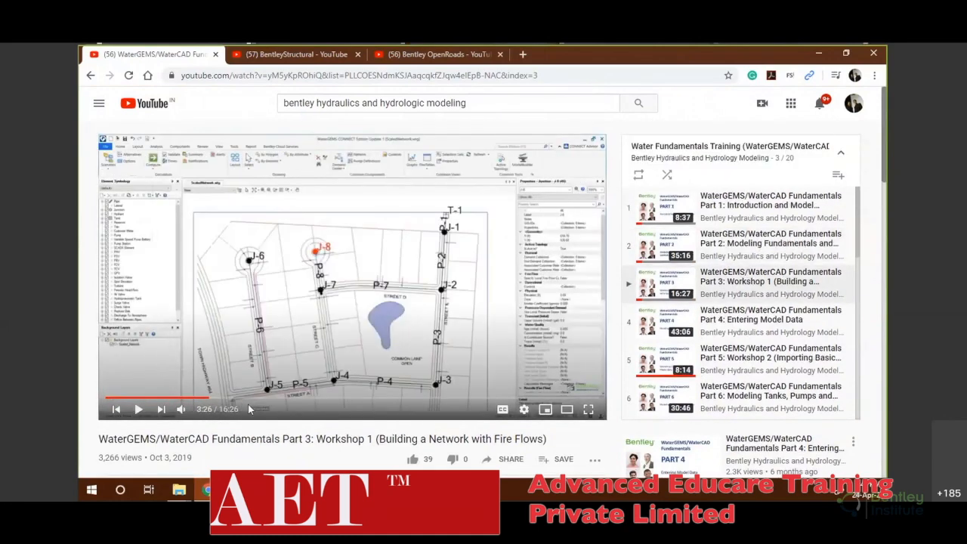
scroll(371, 309, down, 1)
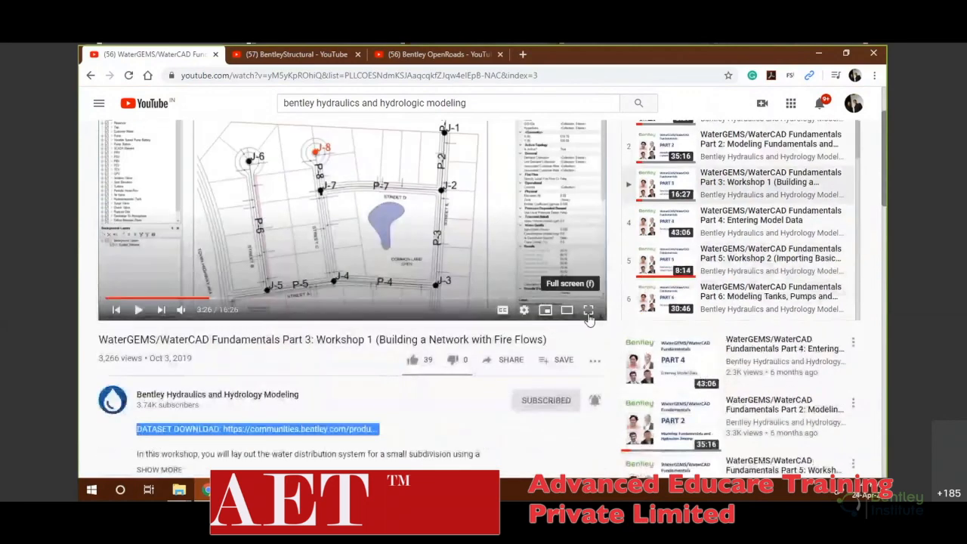
click(589, 310)
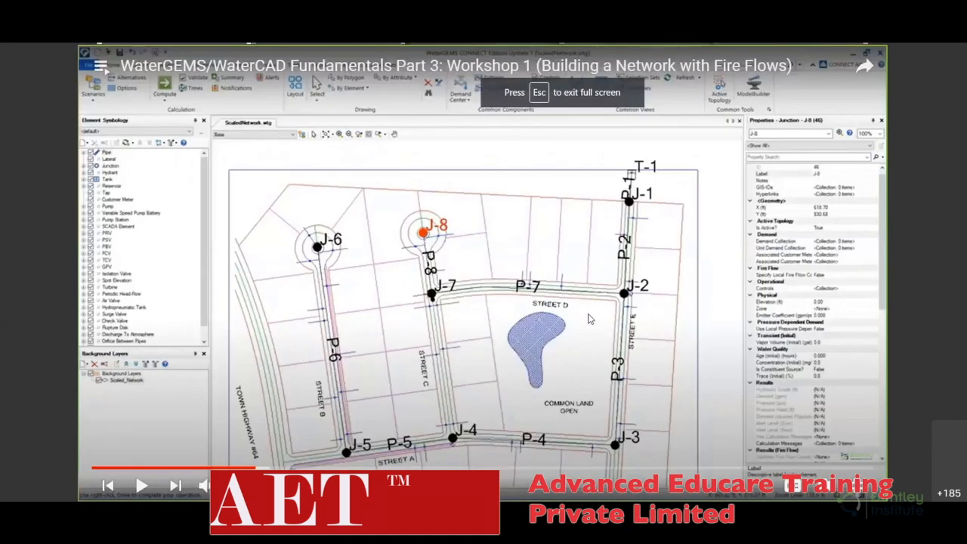
key(Escape)
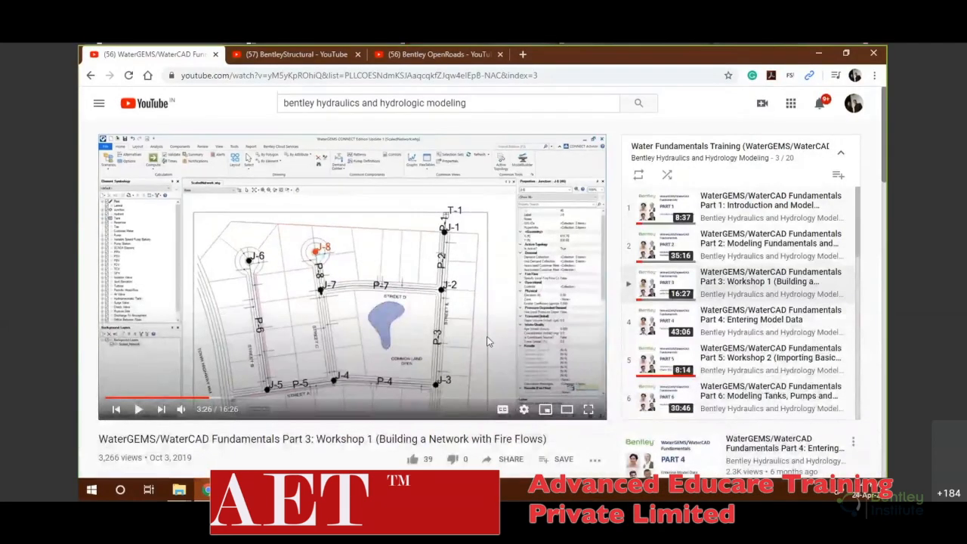
Step: Open the dataset download link from the video description and highlight the download instruction on the Bentley Communities page
scroll(423, 343, down, 3)
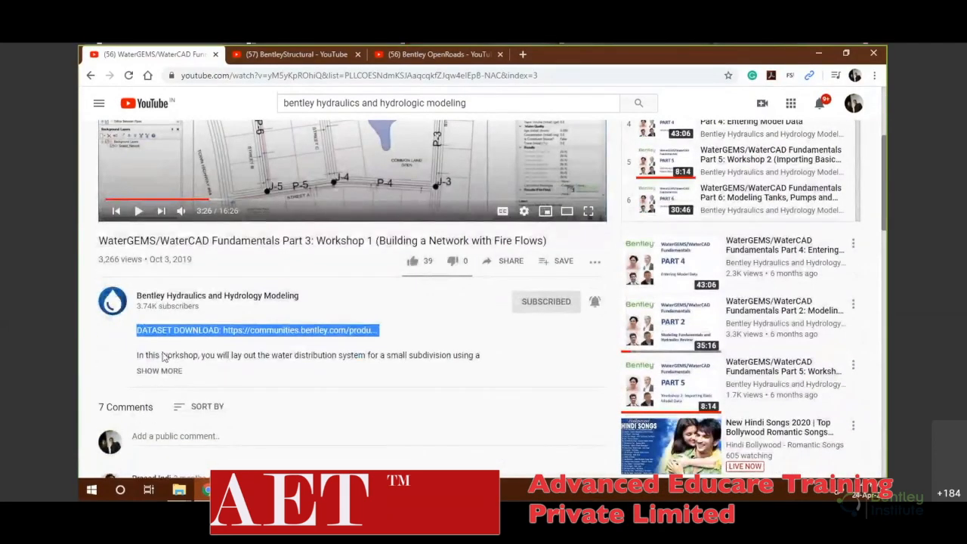
click(305, 337)
click(305, 337)
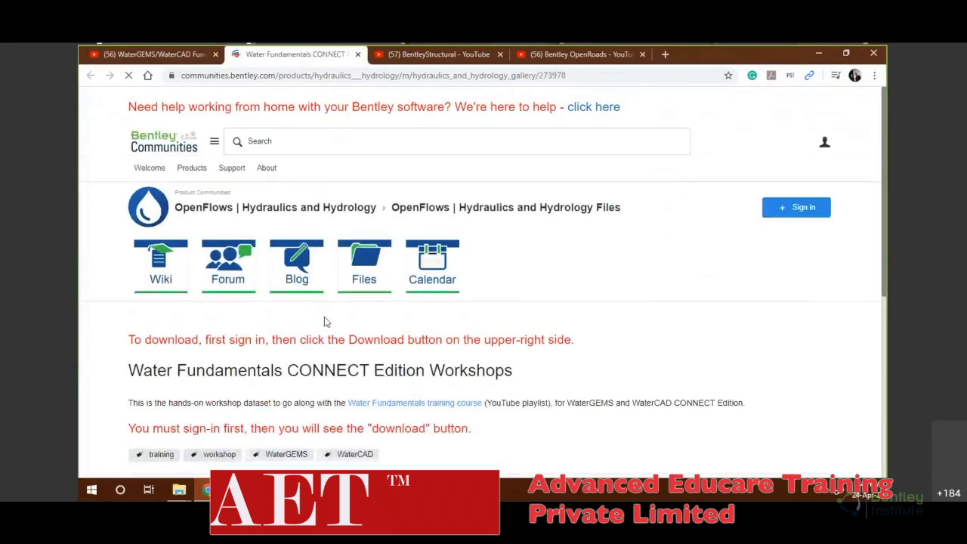
scroll(327, 321, down, 3)
scroll(326, 321, up, 2)
drag(123, 242, 579, 245)
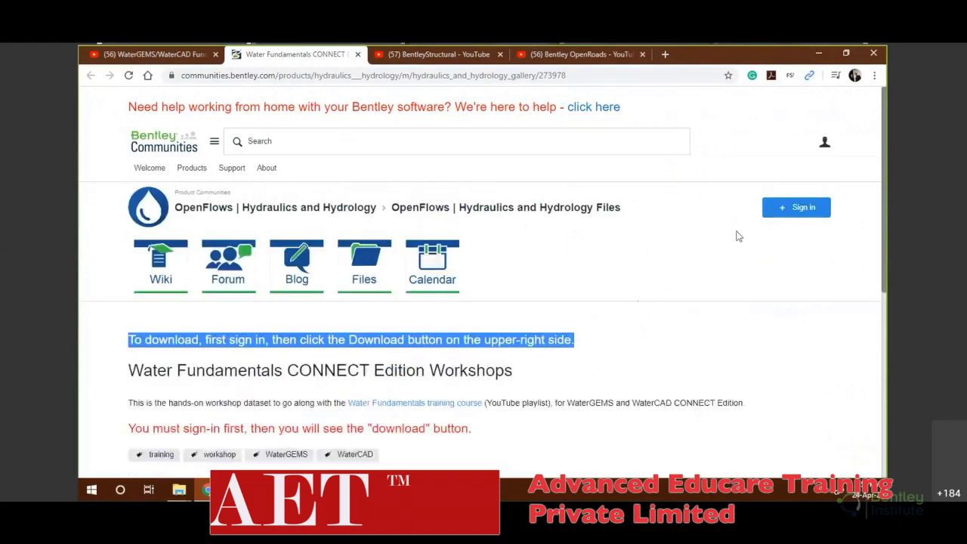
Step: Sign in to Bentley Communities with the prefilled account credentials and download the Water Fundamentals CONNECT Edition Workshops dataset
click(776, 219)
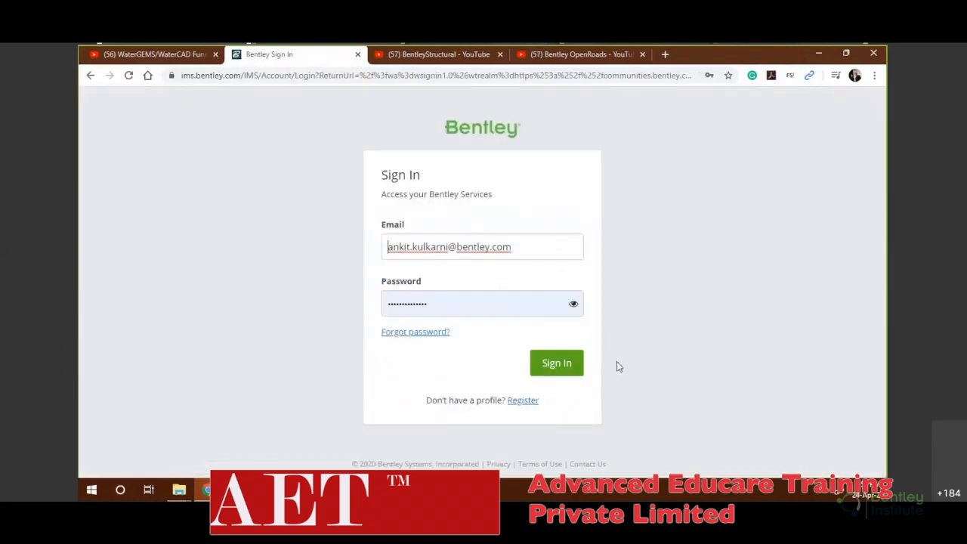
click(559, 364)
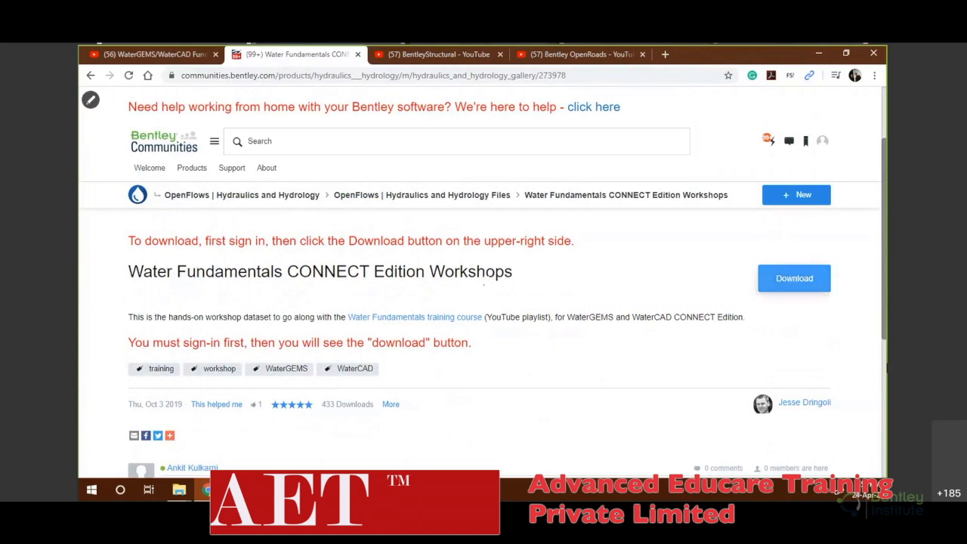
click(795, 283)
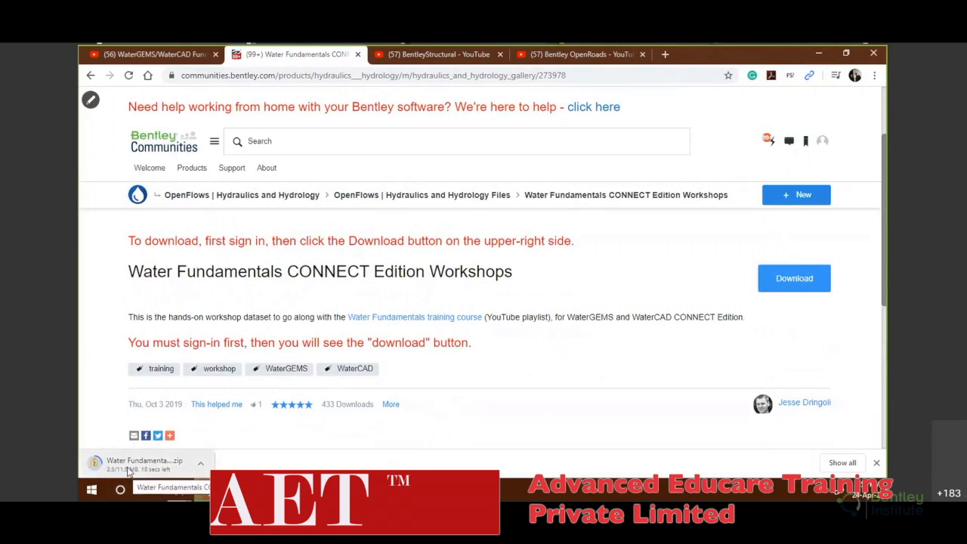
click(820, 54)
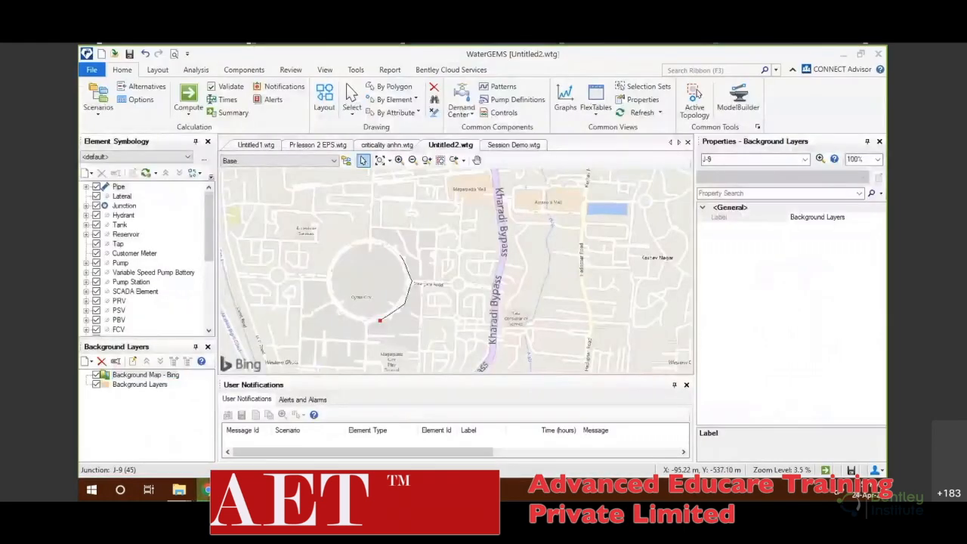
click(335, 487)
click(334, 487)
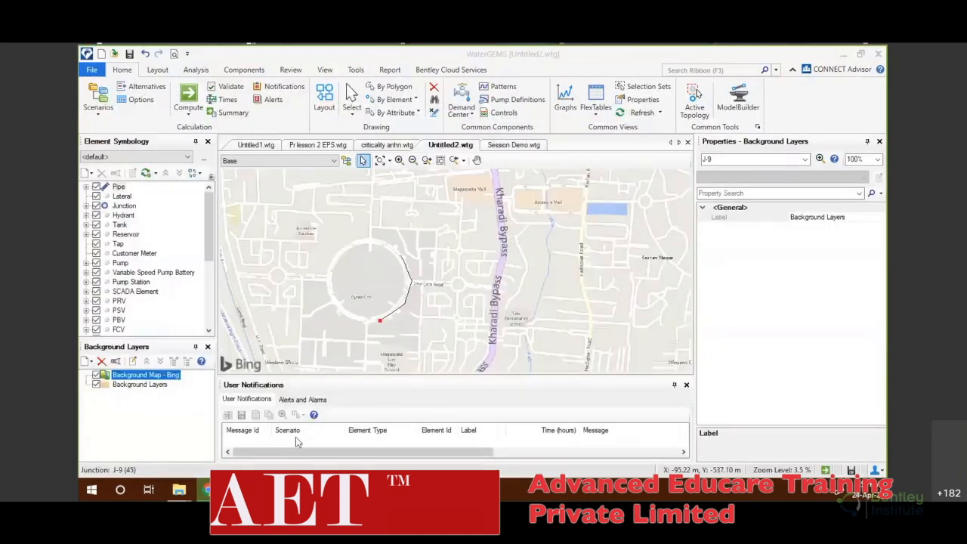
click(334, 487)
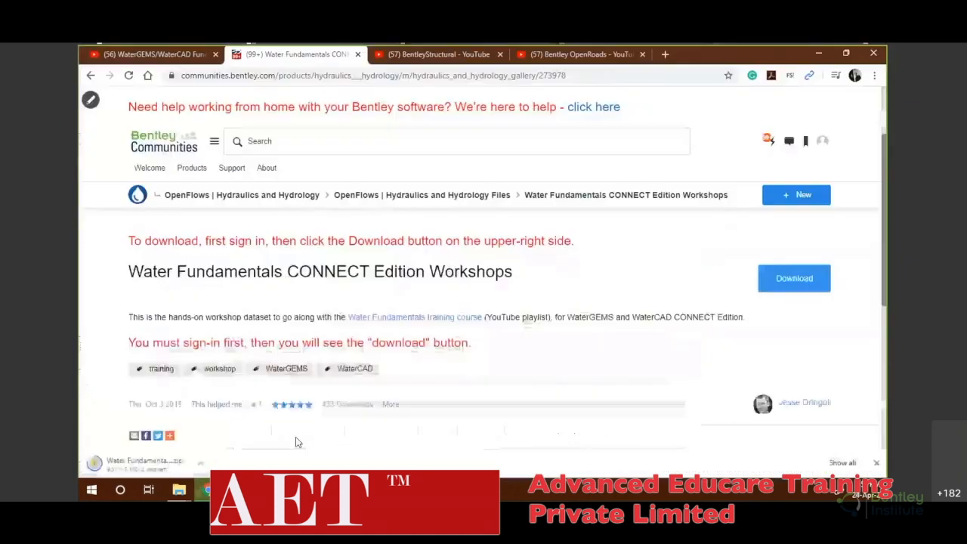
Step: Look over the BentleyStructural and Bentley OpenRoads YouTube channels, and open the Bentley OpenRoads introduction video
click(154, 54)
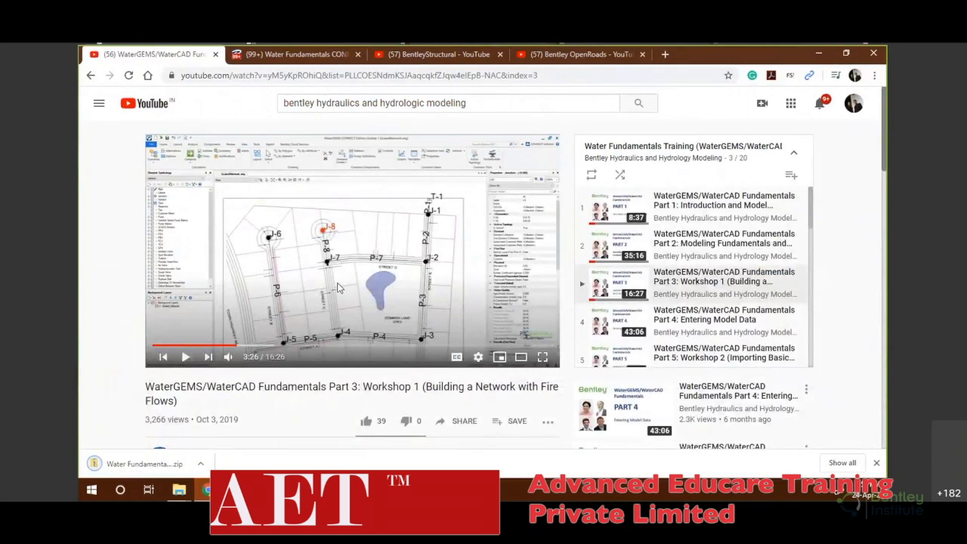
click(384, 58)
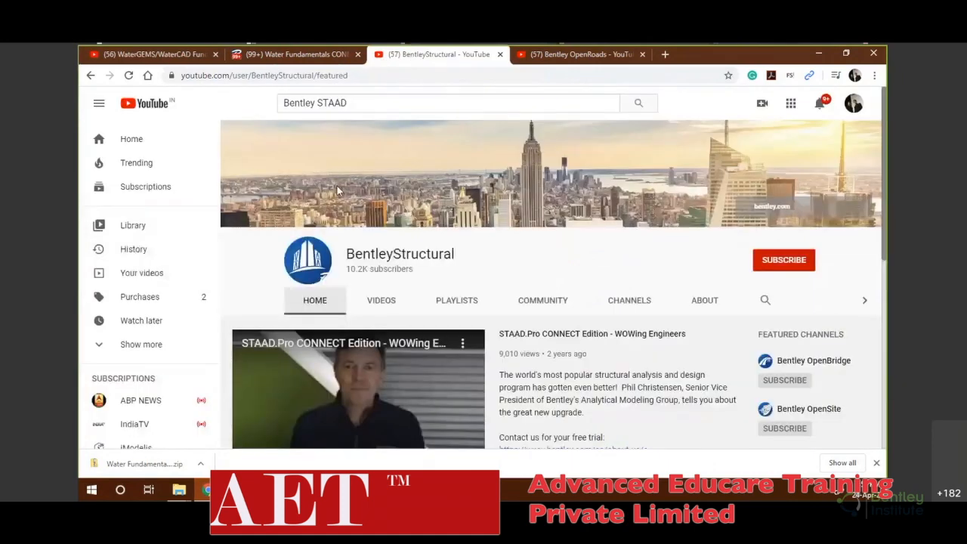
click(562, 56)
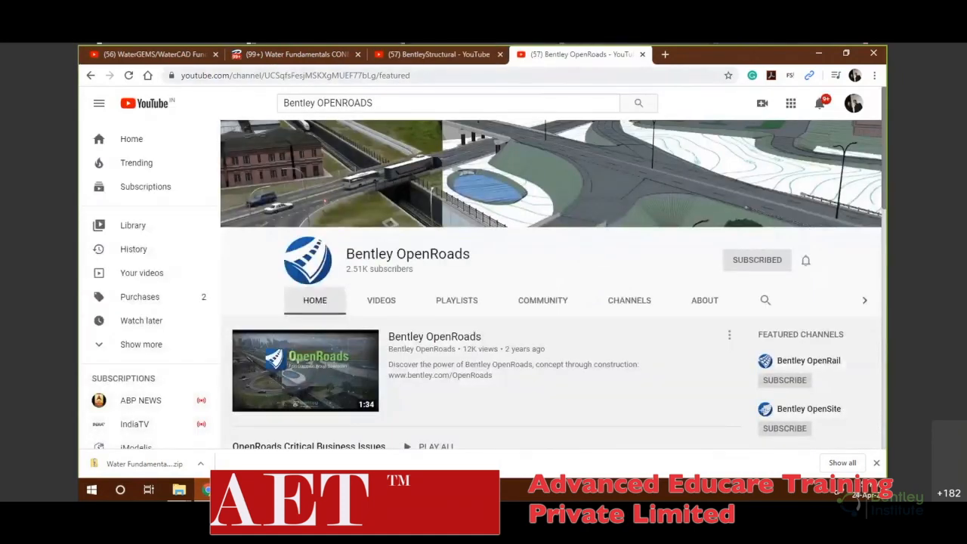
click(276, 363)
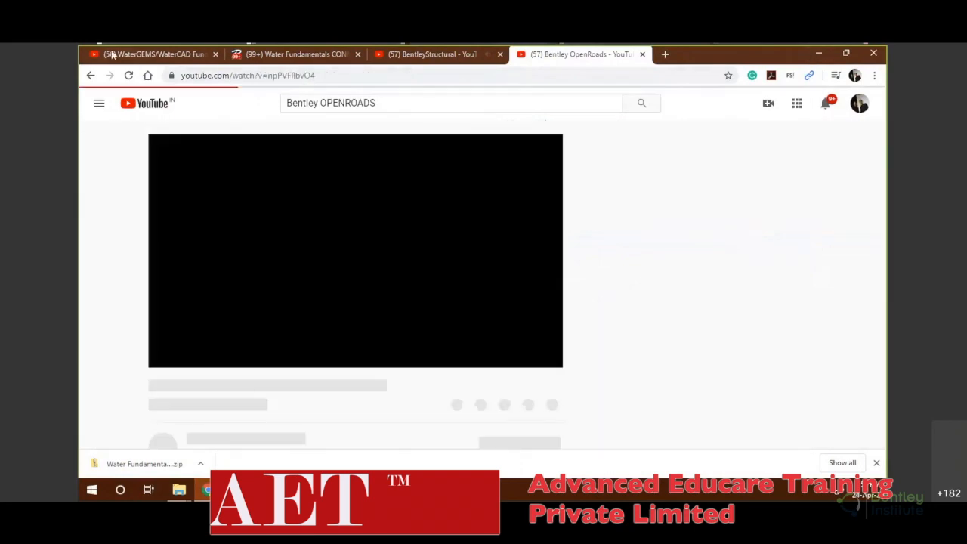
Step: Return to the Workshop 1 video page, and switch back to the Untitled2.wtg model in WaterGEMS
click(120, 55)
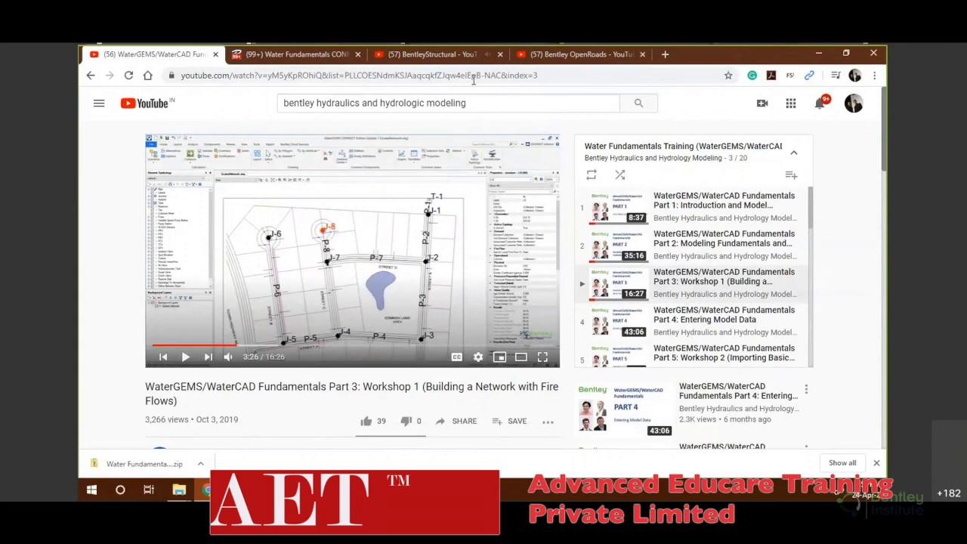
key(alt+Tab)
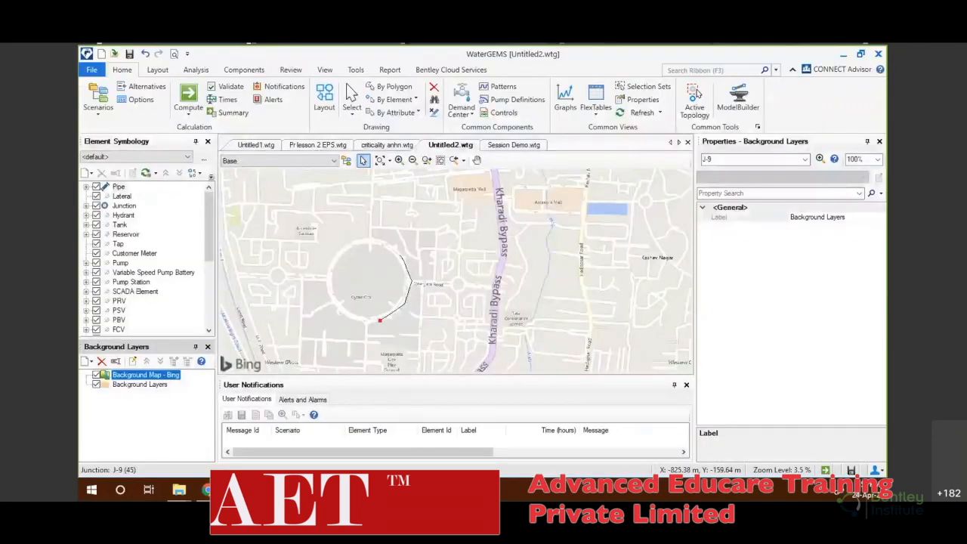
key(alt+Tab)
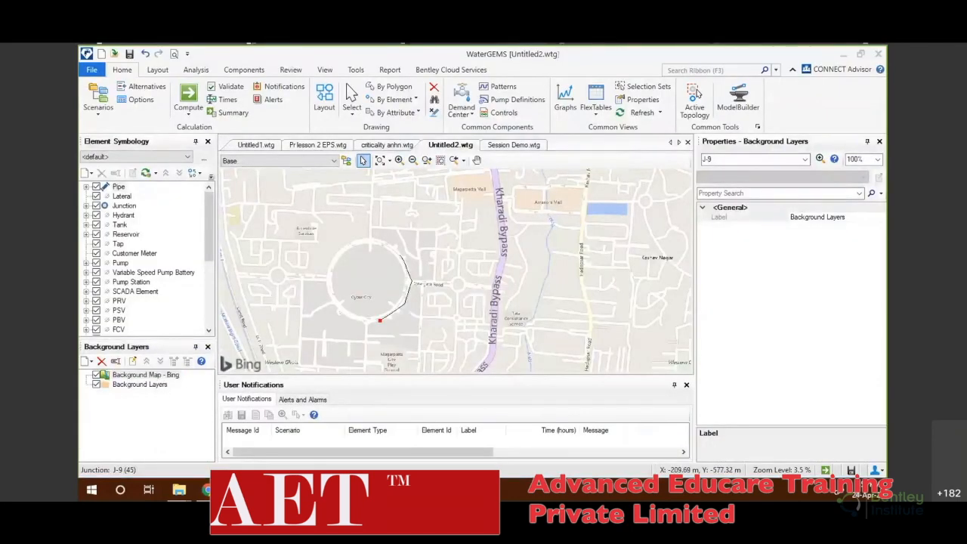